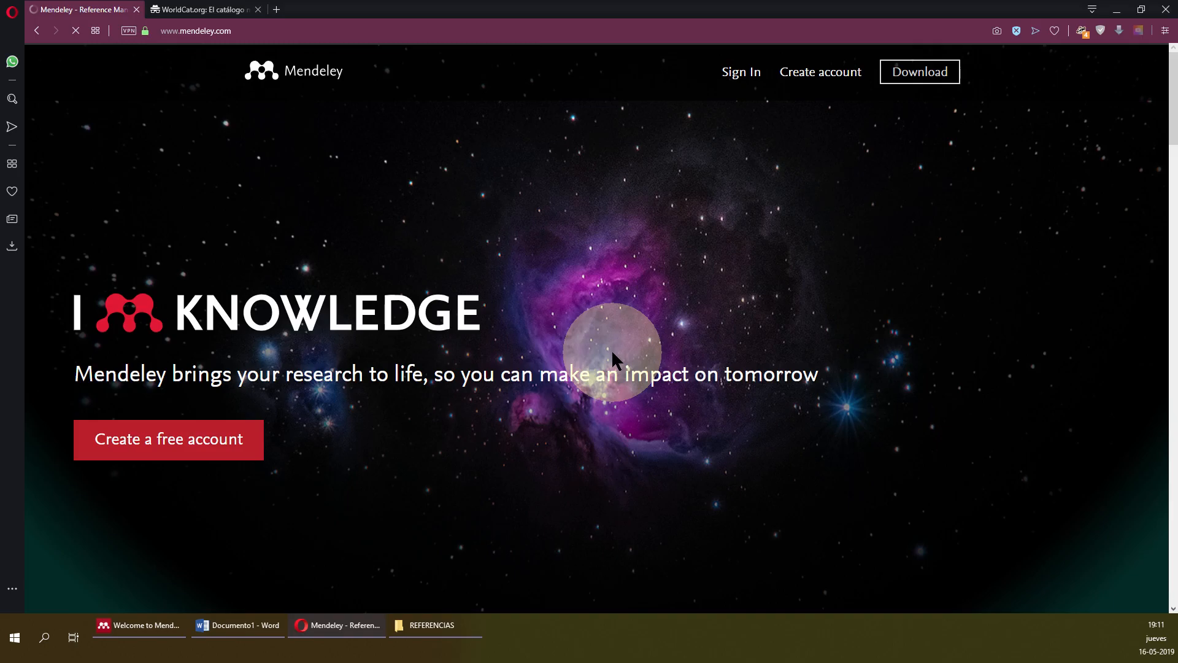
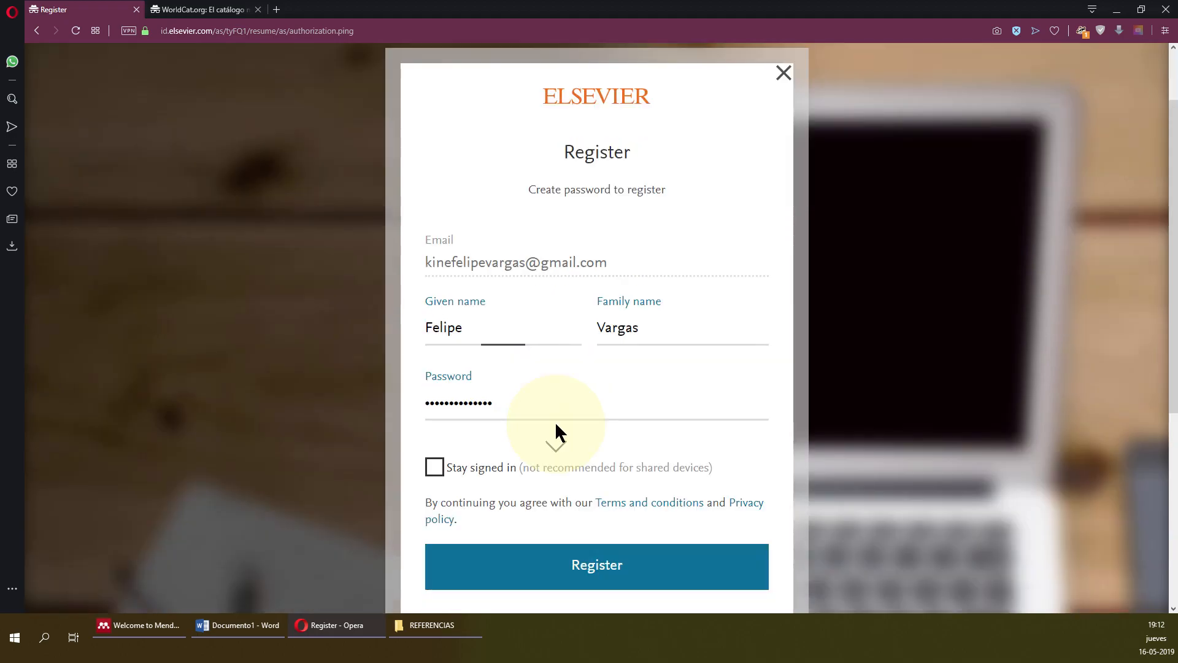
# Tick Stay signed in and submit the completed Elsevier registration form.
pyautogui.scroll(-2, 552, 430)
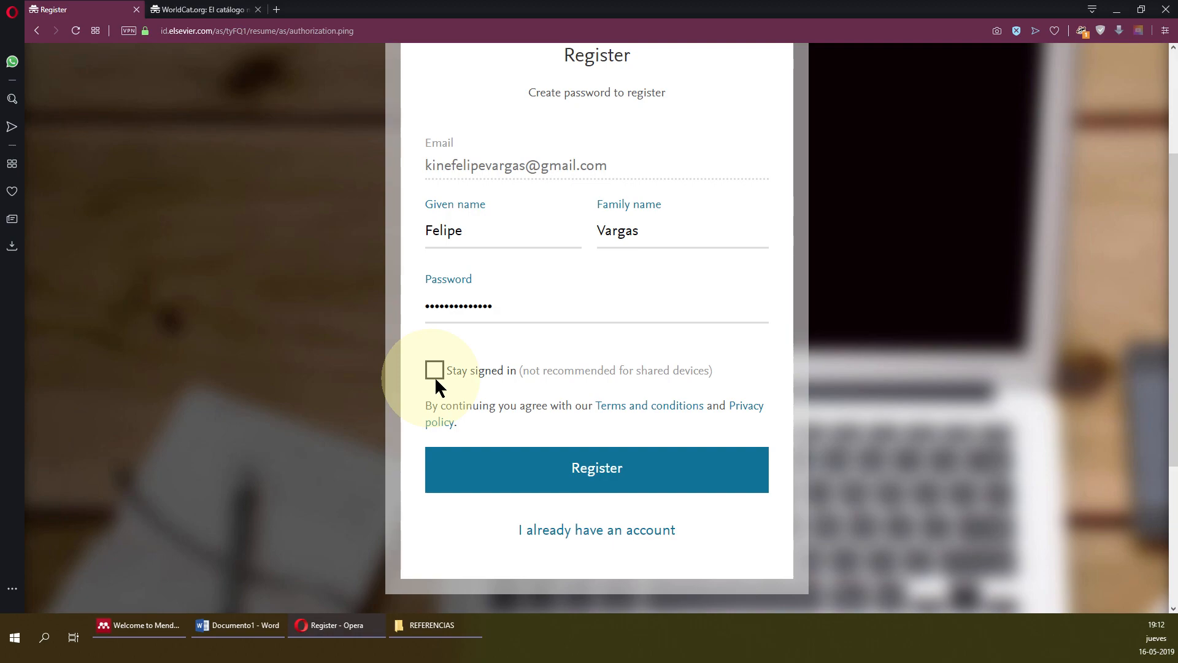
pyautogui.click(434, 370)
pyautogui.click(541, 307)
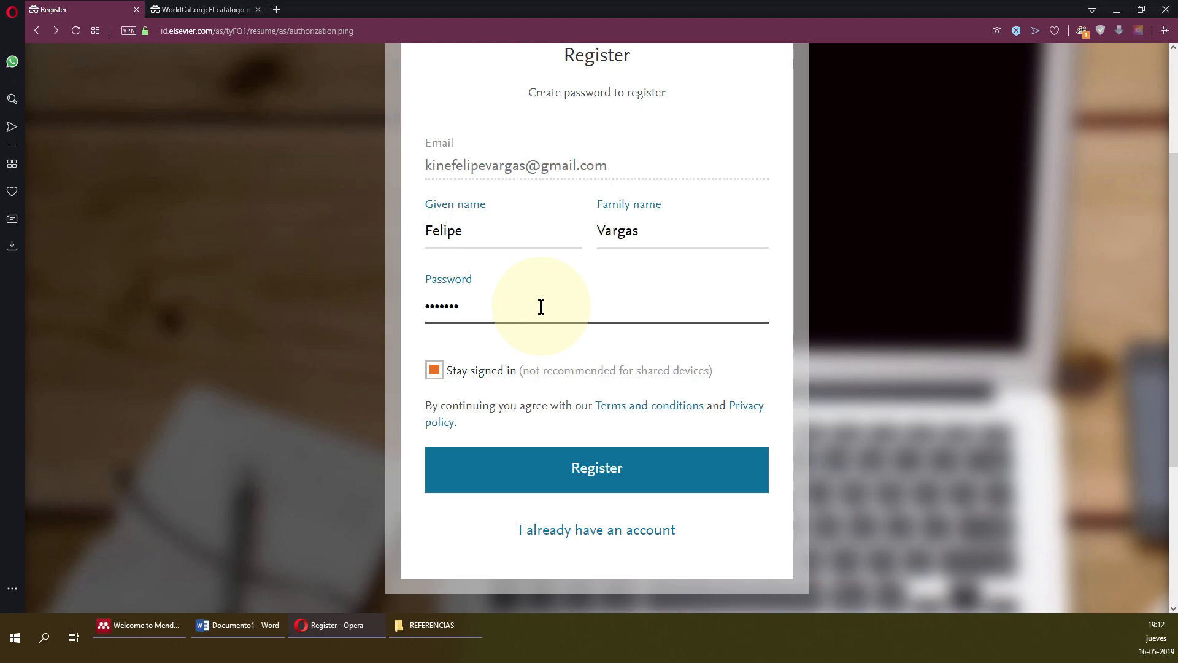
pyautogui.press('Return')
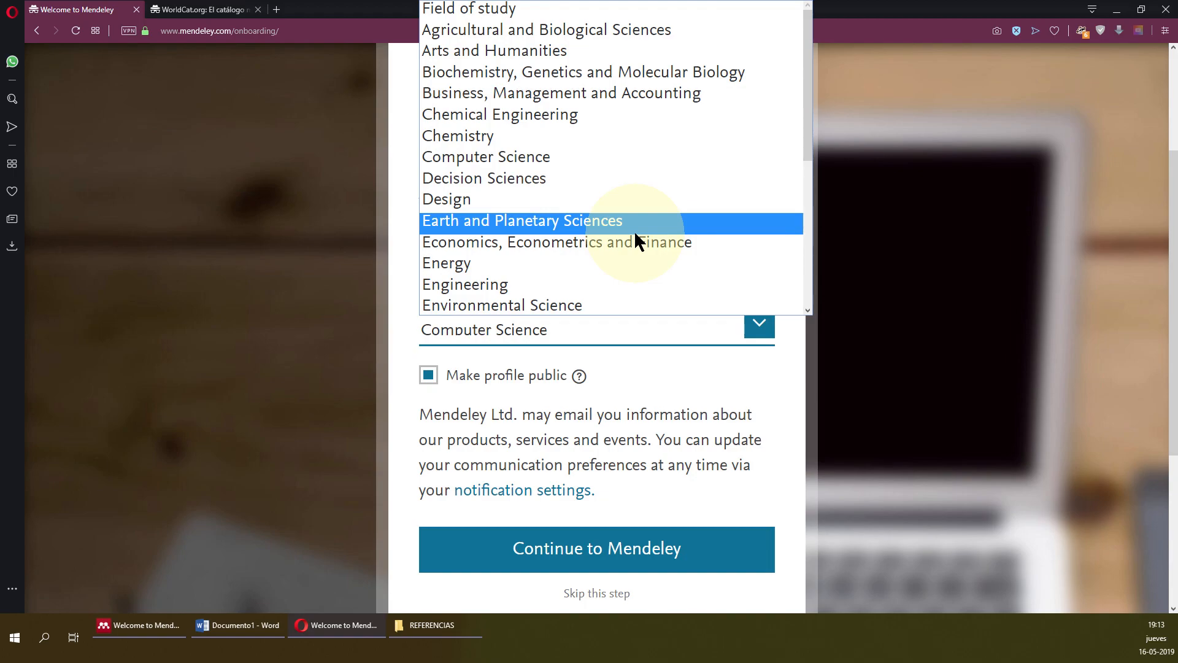
# Scroll down the onboarding profile page to finish it with Computer Science as field of study.
pyautogui.scroll(-4, 634, 230)
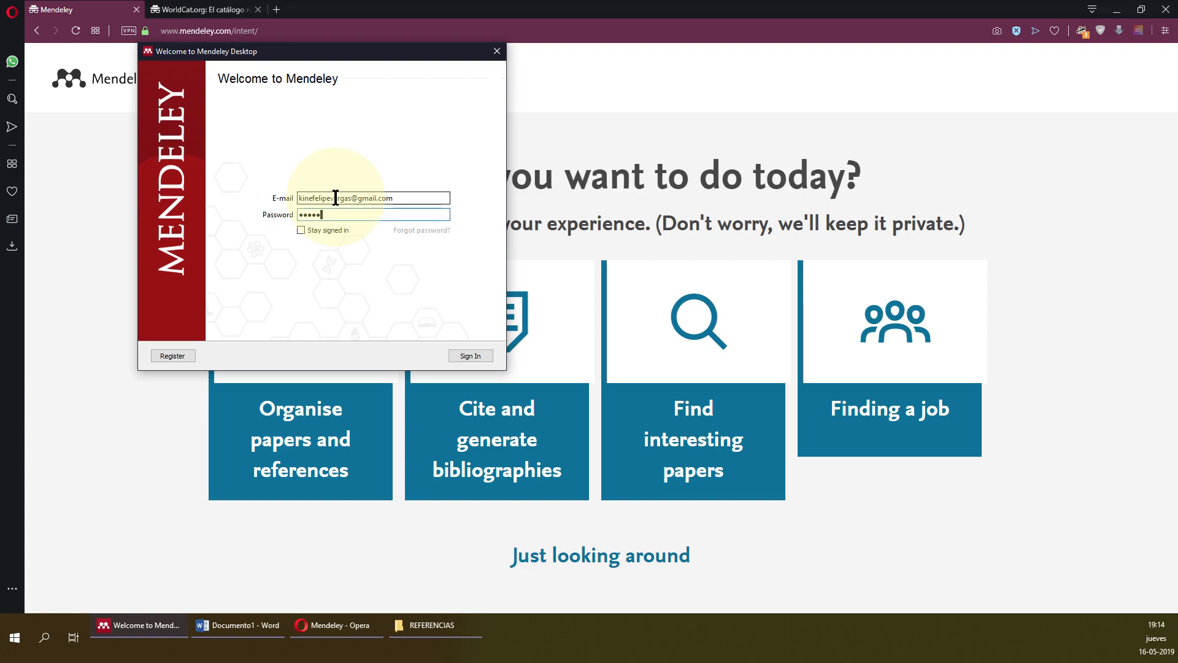
# Enter the account password in Mendeley Desktop's sign-in window.
pyautogui.write('••')
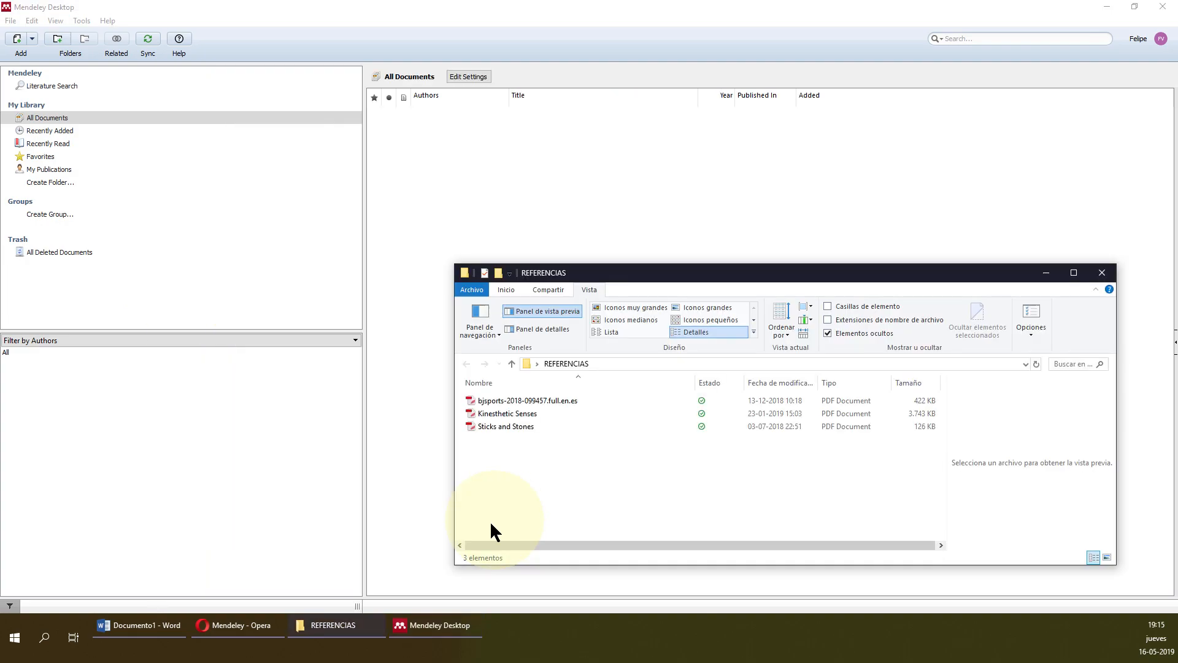
# Open the Sticks and Stones PDF from the REFERENCIAS folder in PDF-XChange Editor.
pyautogui.click(528, 402)
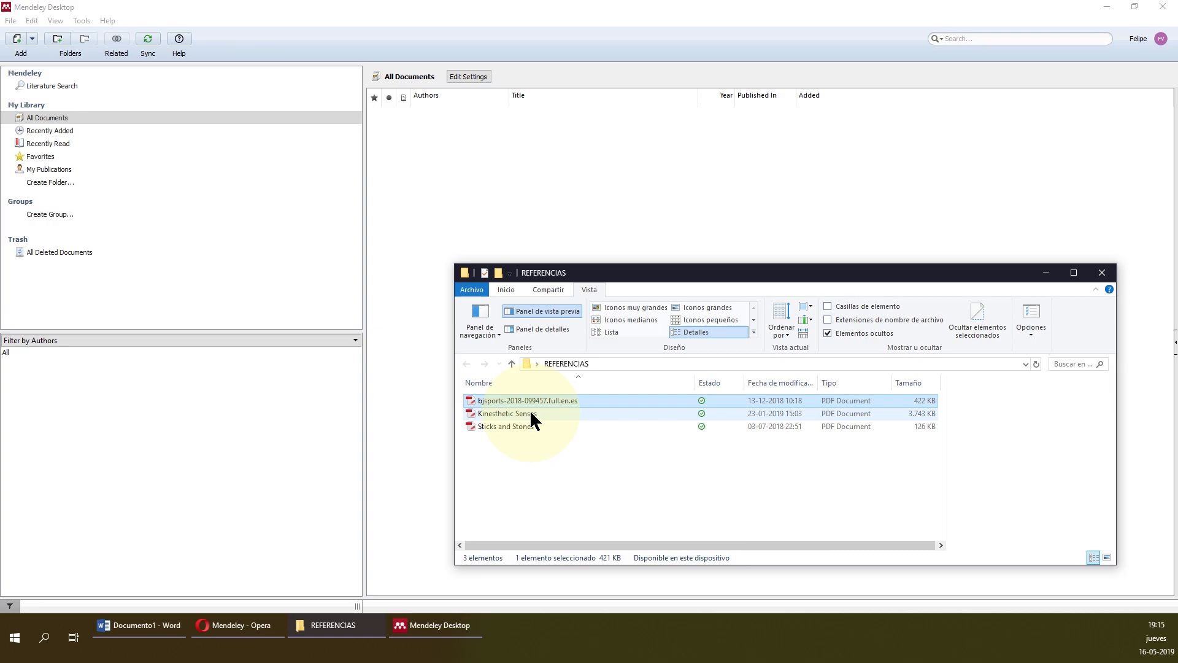
pyautogui.doubleClick(515, 426)
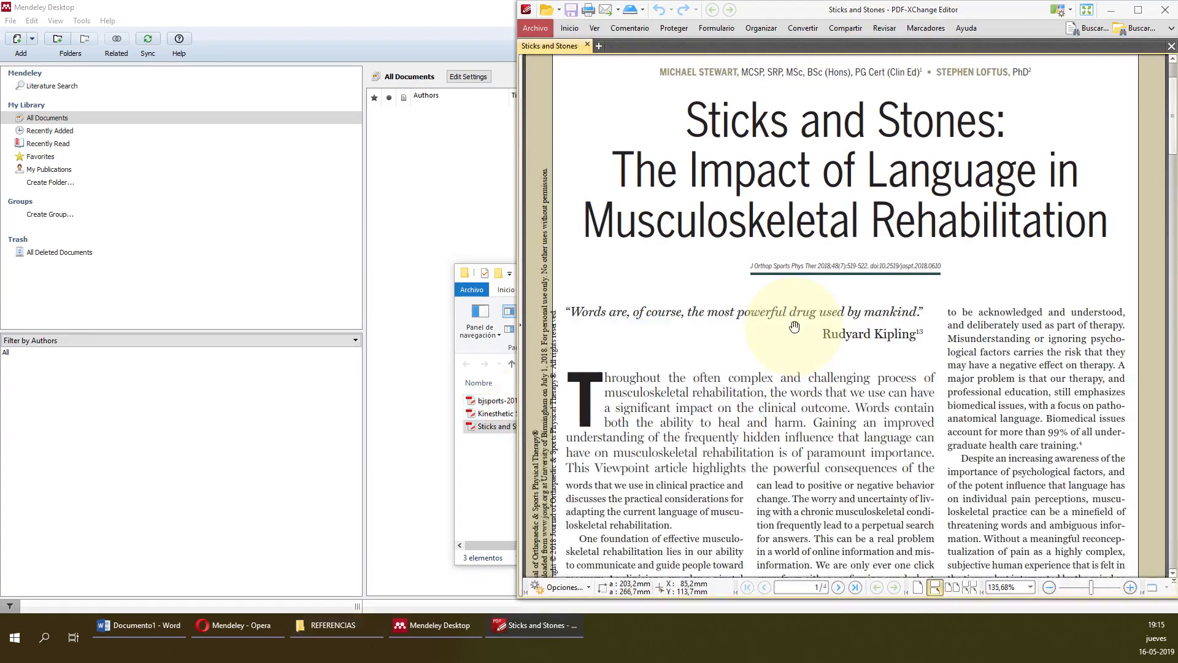
# Scroll up and down through the four-page Sticks and Stones article.
pyautogui.scroll(-5, 793, 326)
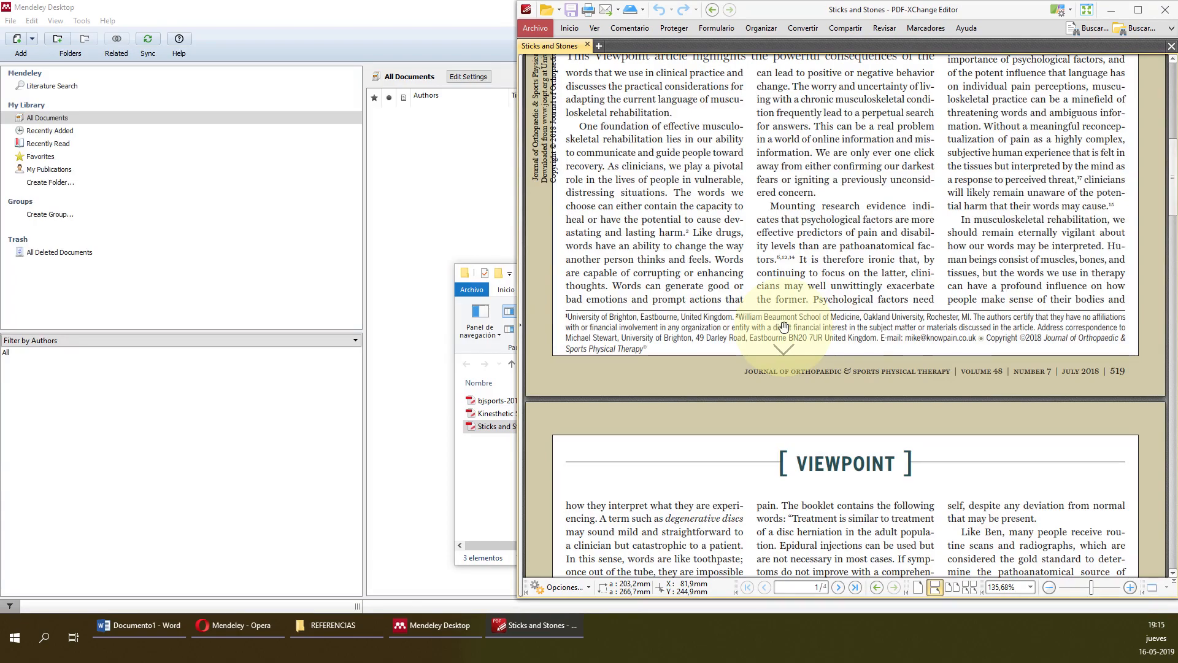
pyautogui.scroll(5, 550, 465)
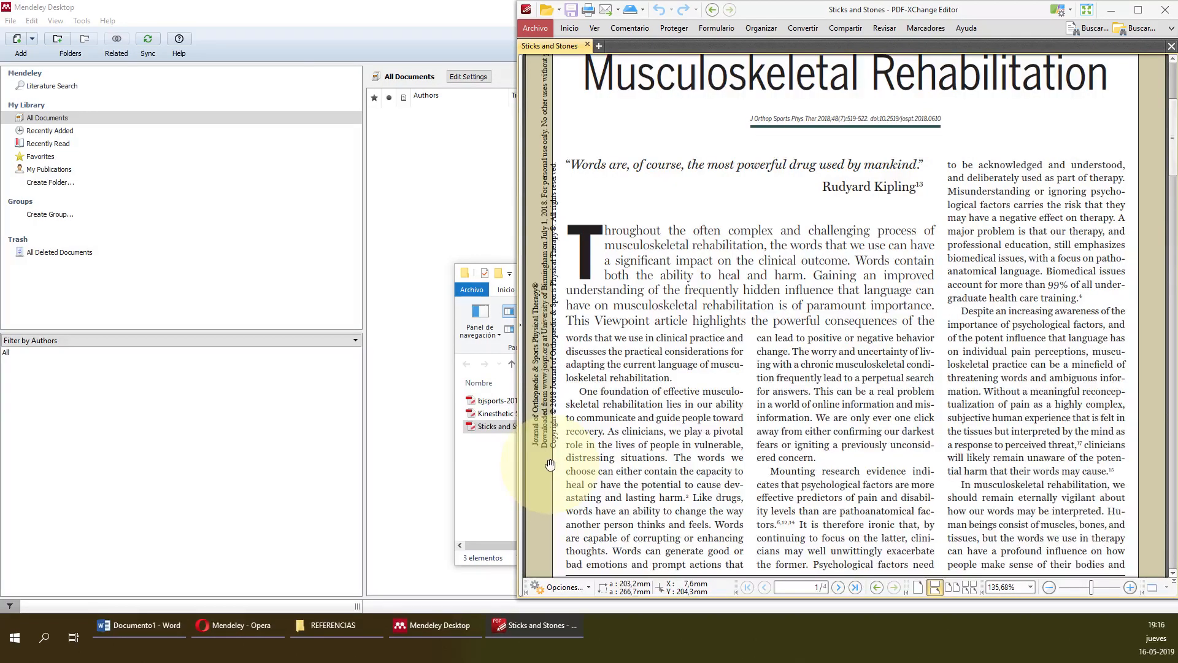
pyautogui.scroll(2, 550, 465)
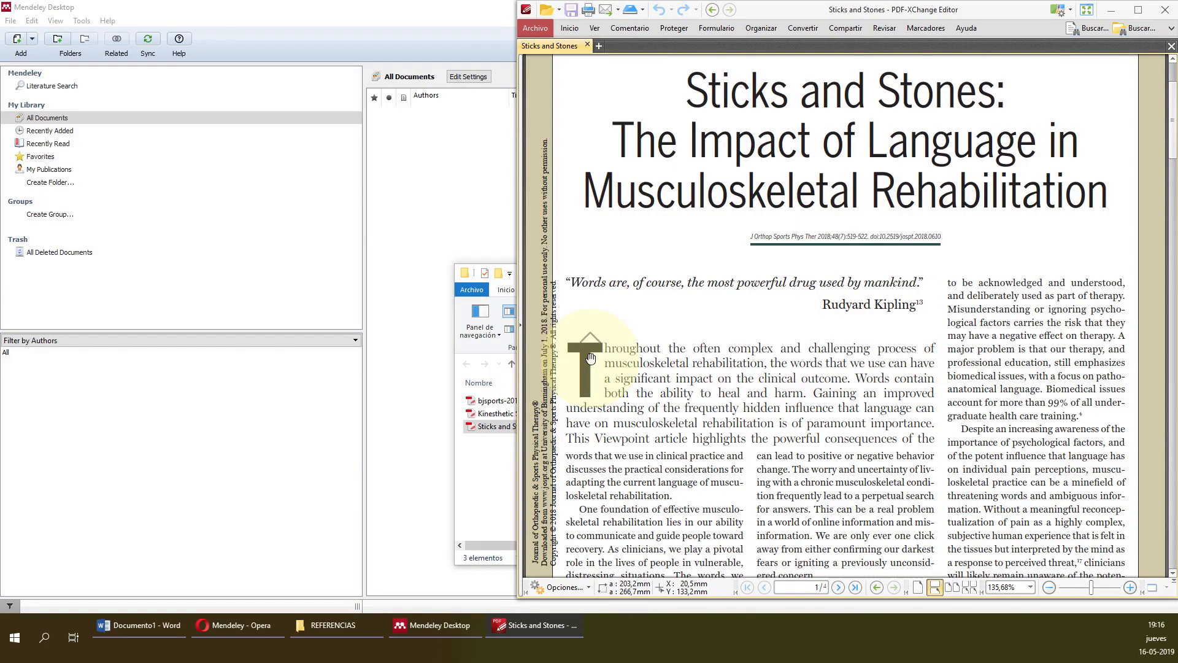
pyautogui.scroll(-4, 1030, 498)
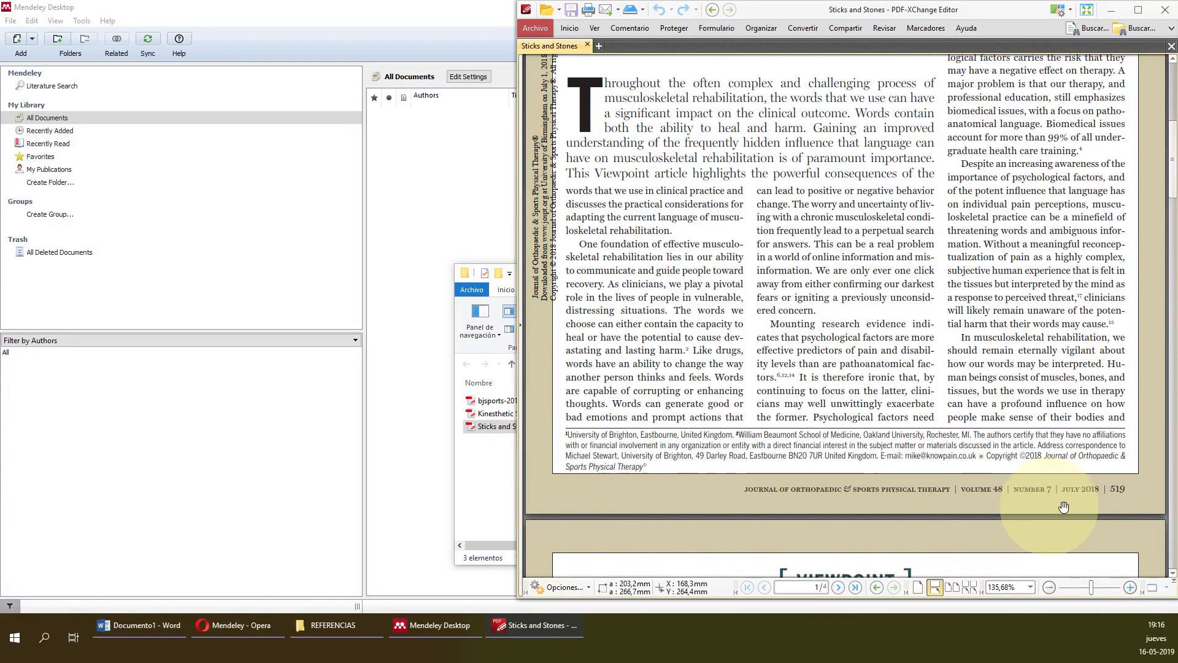
pyautogui.scroll(-4, 1063, 507)
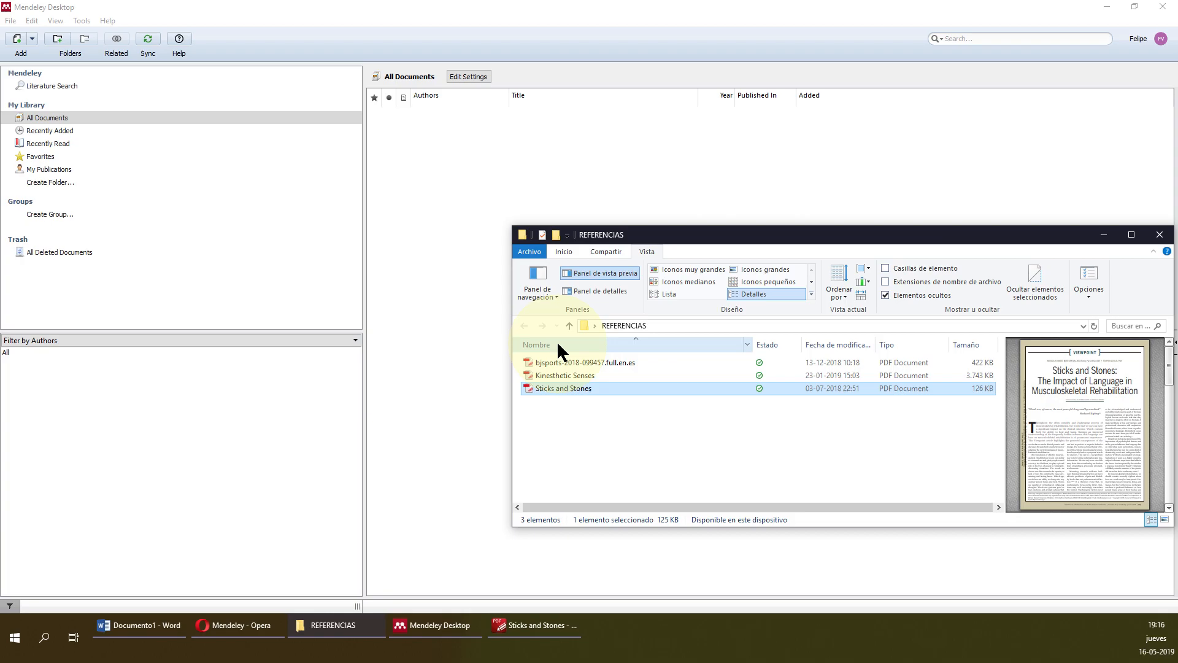
# Drag the Sticks and Stones PDF into Mendeley and show its details.
pyautogui.moveTo(559, 352); pyautogui.dragTo(611, 146)
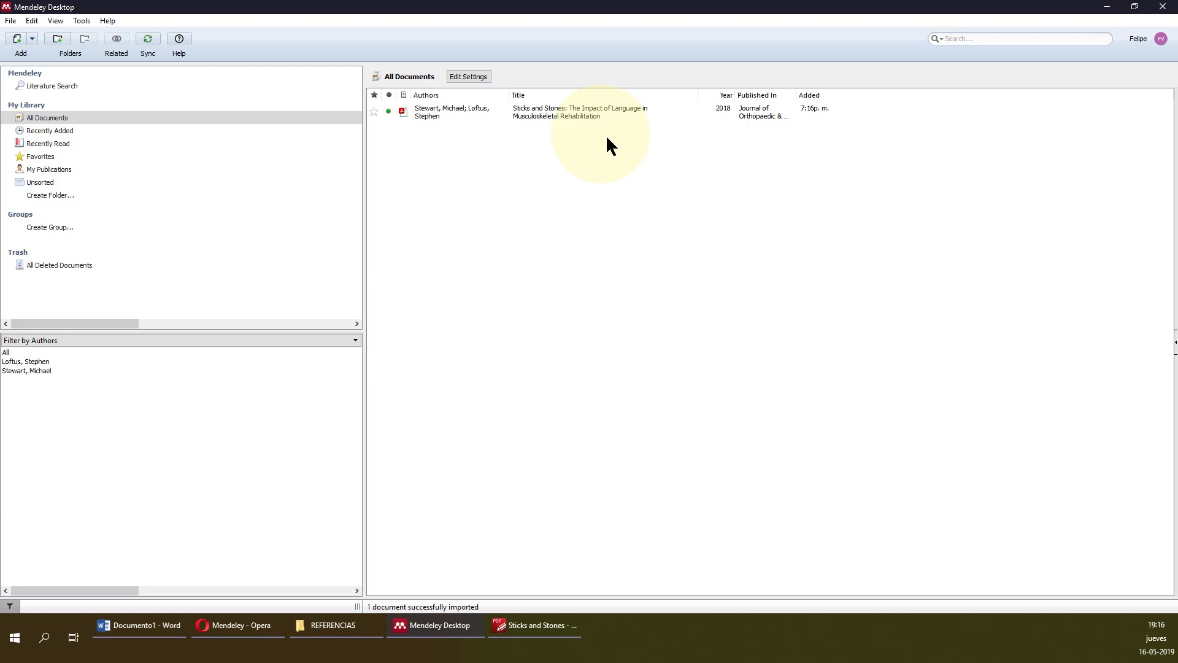
pyautogui.click(611, 112)
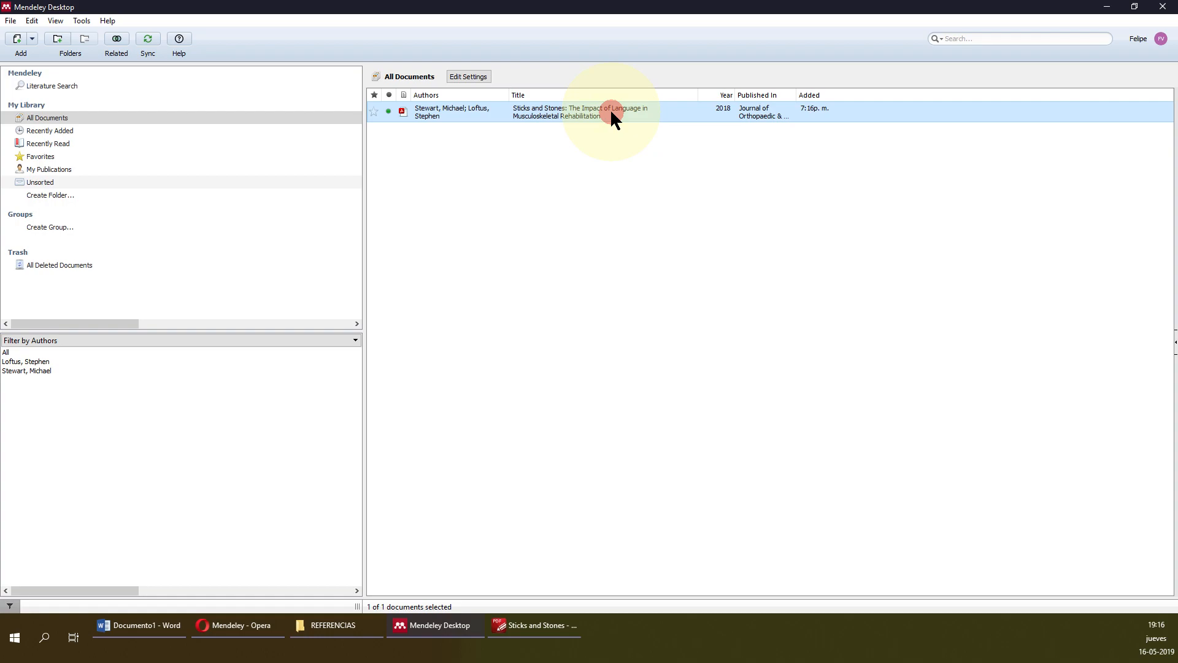
pyautogui.click(612, 112)
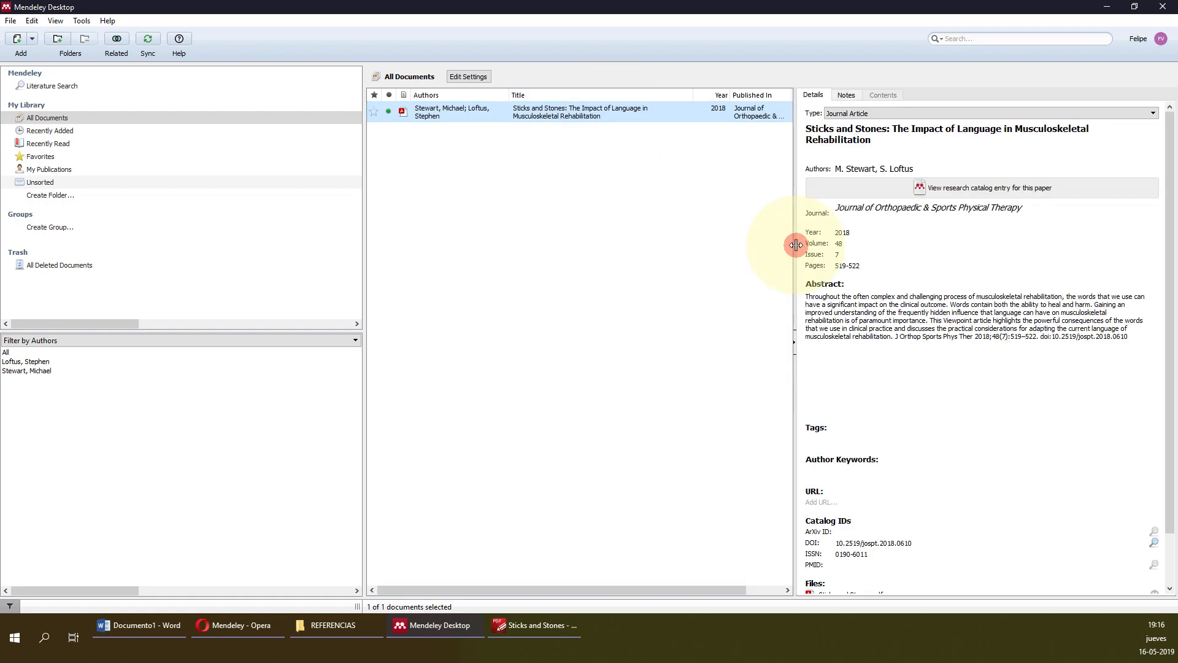
# Widen the document list by resizing the panes, then clear the selection.
pyautogui.moveTo(795, 244); pyautogui.dragTo(822, 244)
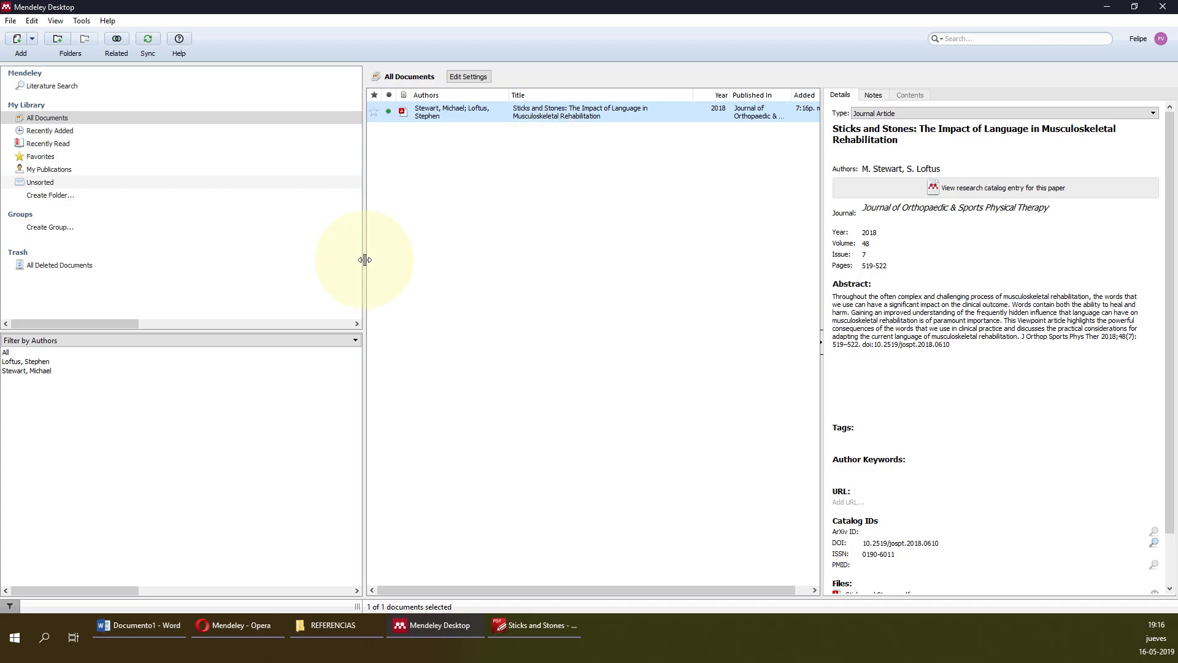
pyautogui.moveTo(364, 260); pyautogui.dragTo(339, 260)
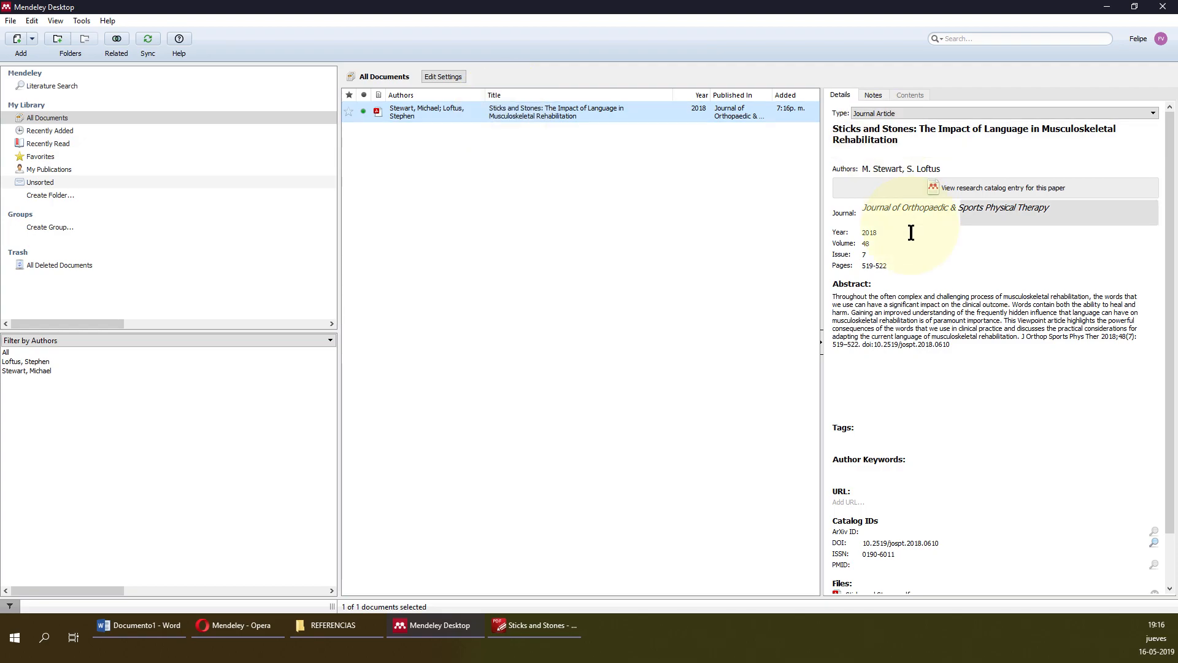
pyautogui.click(581, 125)
pyautogui.doubleClick(582, 125)
pyautogui.scroll(-4, 483, 293)
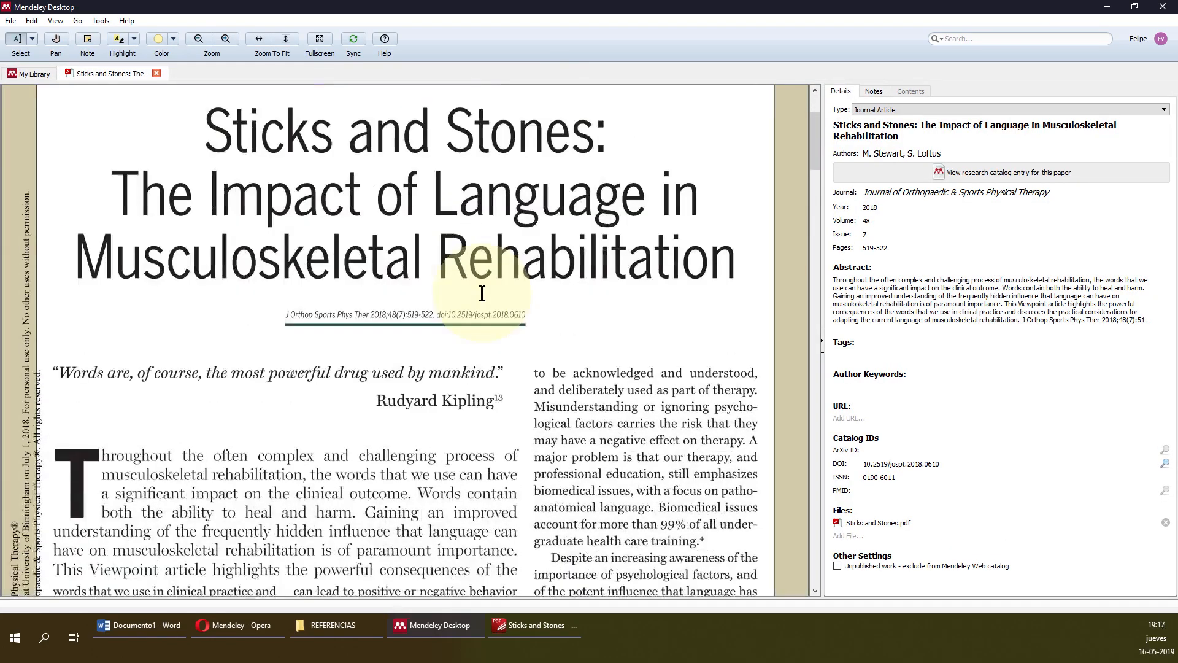
pyautogui.scroll(4, 483, 293)
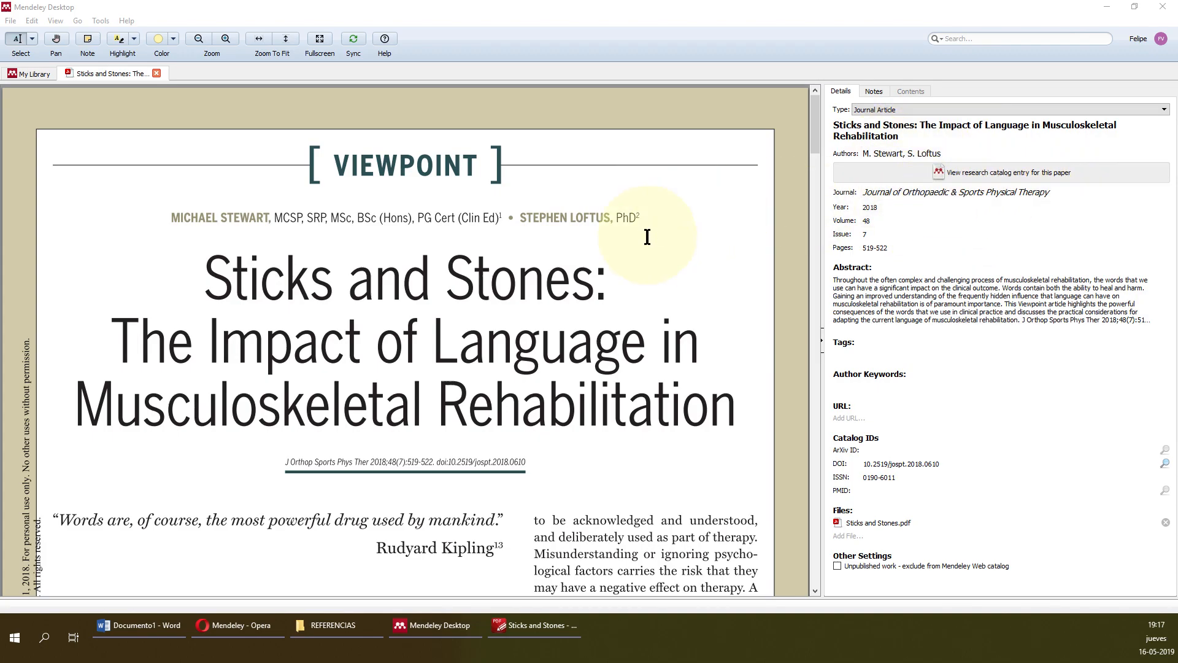
pyautogui.scroll(-1, 650, 236)
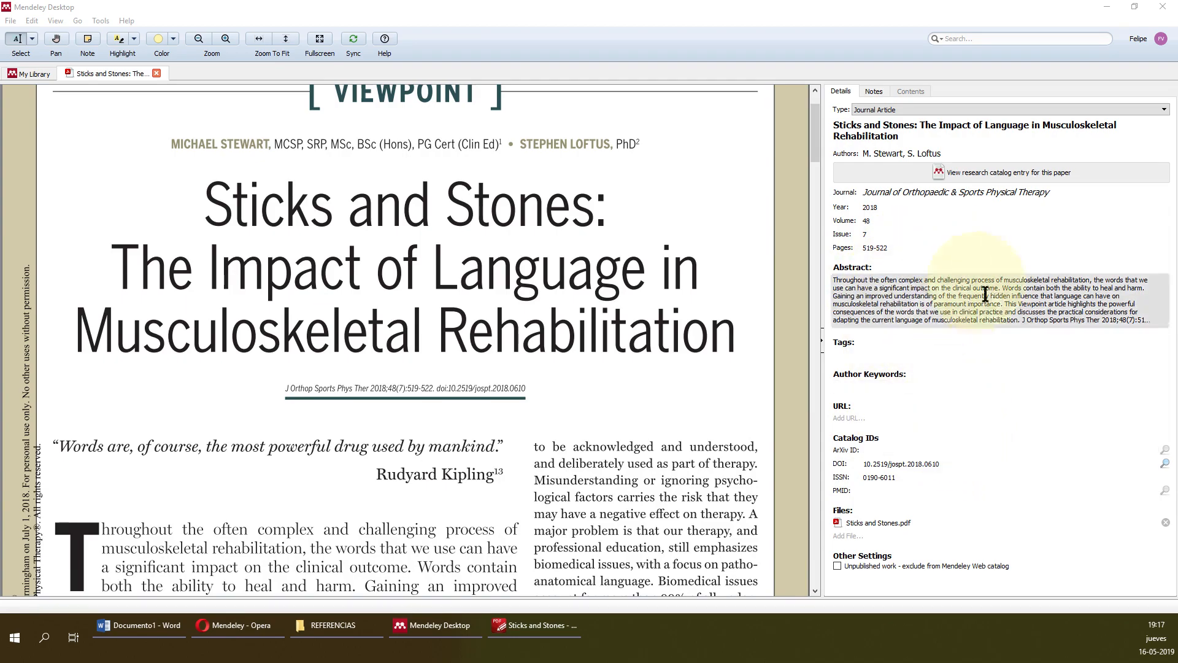
pyautogui.scroll(2, 479, 91)
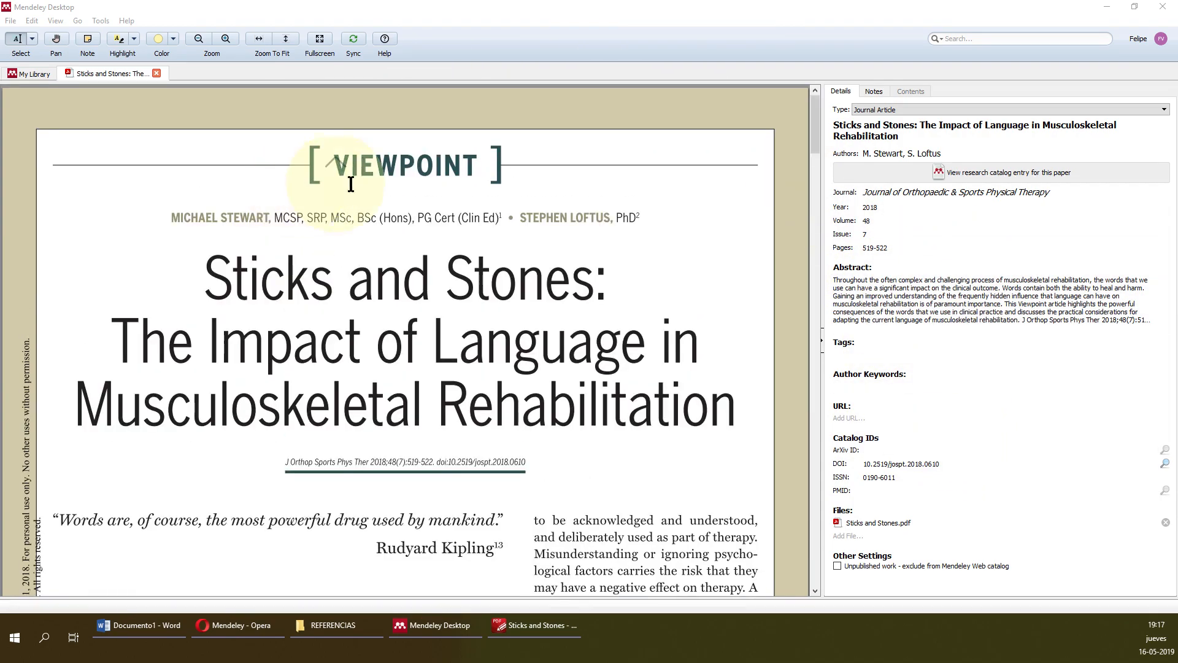
pyautogui.click(156, 73)
pyautogui.click(157, 73)
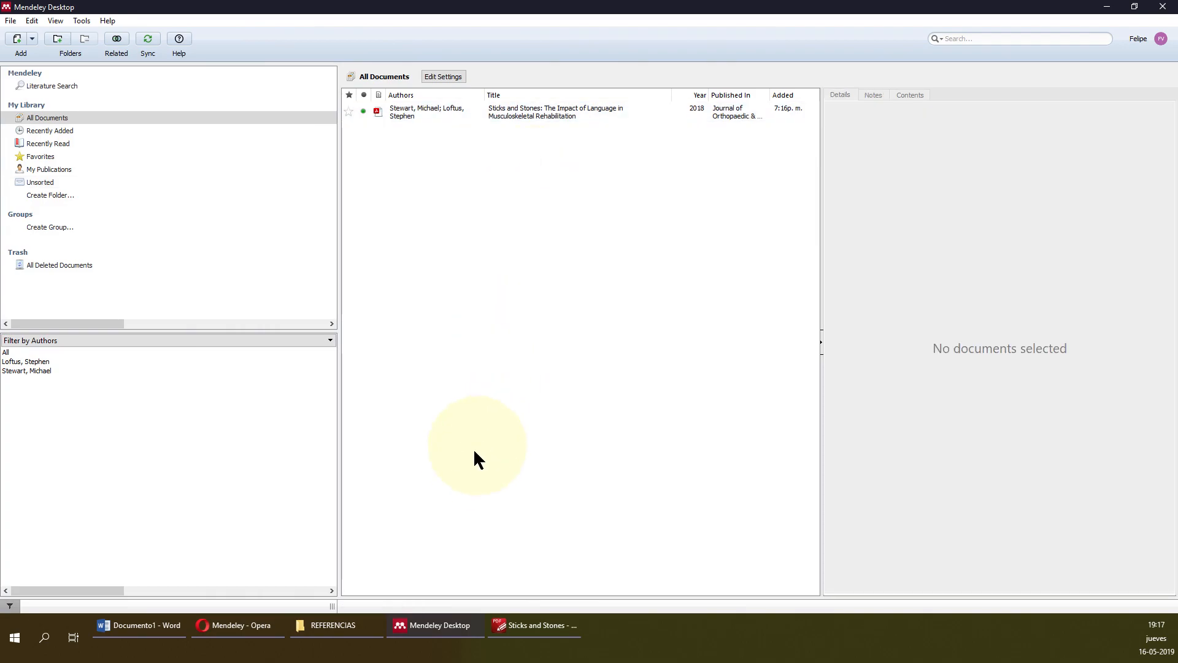
# Drag the Kinesthetic Senses and bjsports PDFs from REFERENCIAS into the Mendeley library.
pyautogui.click(358, 621)
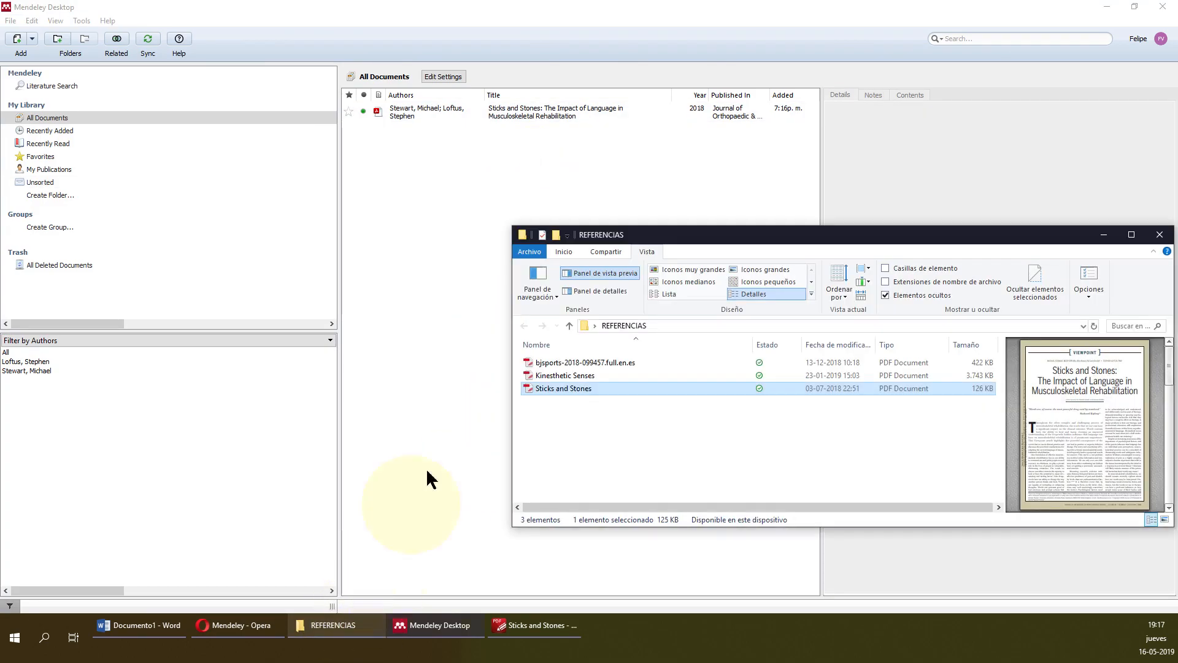
pyautogui.click(584, 375)
pyautogui.moveTo(591, 376); pyautogui.dragTo(479, 295)
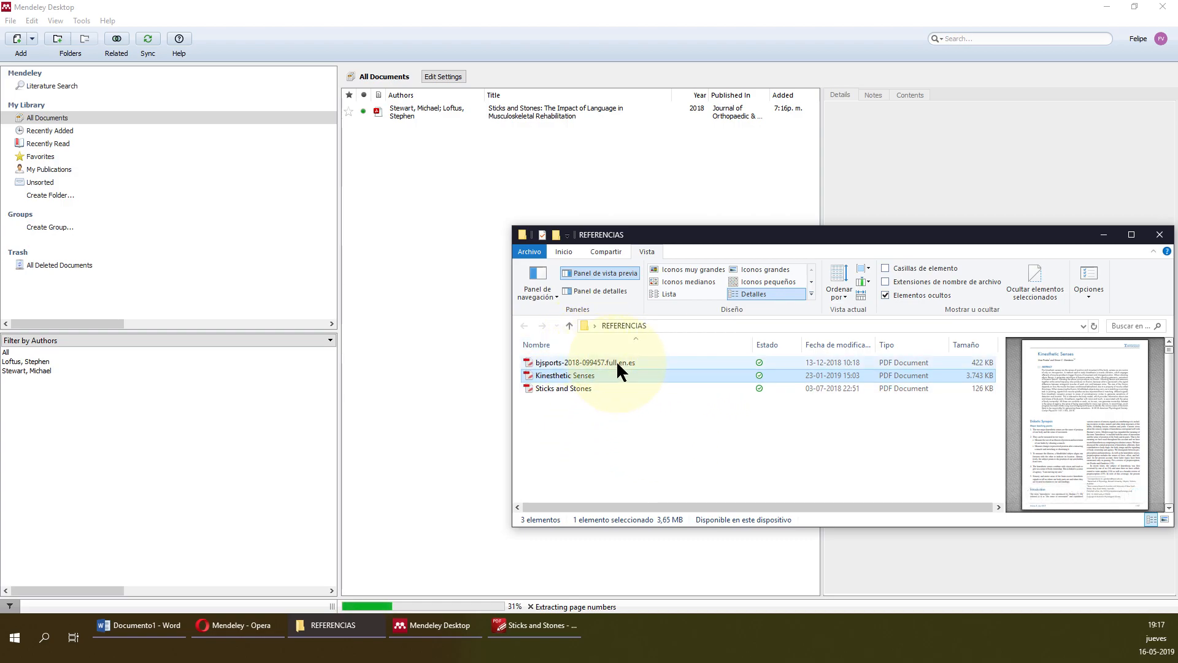
pyautogui.moveTo(615, 361)
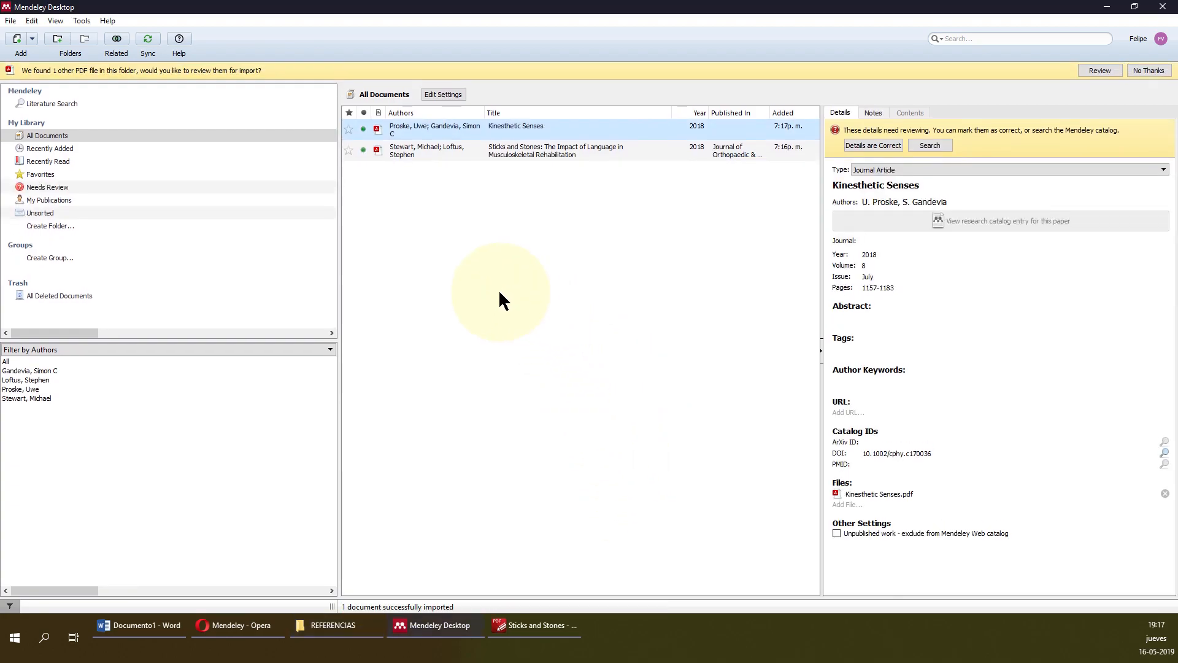
pyautogui.click(331, 624)
pyautogui.moveTo(570, 362); pyautogui.dragTo(408, 243)
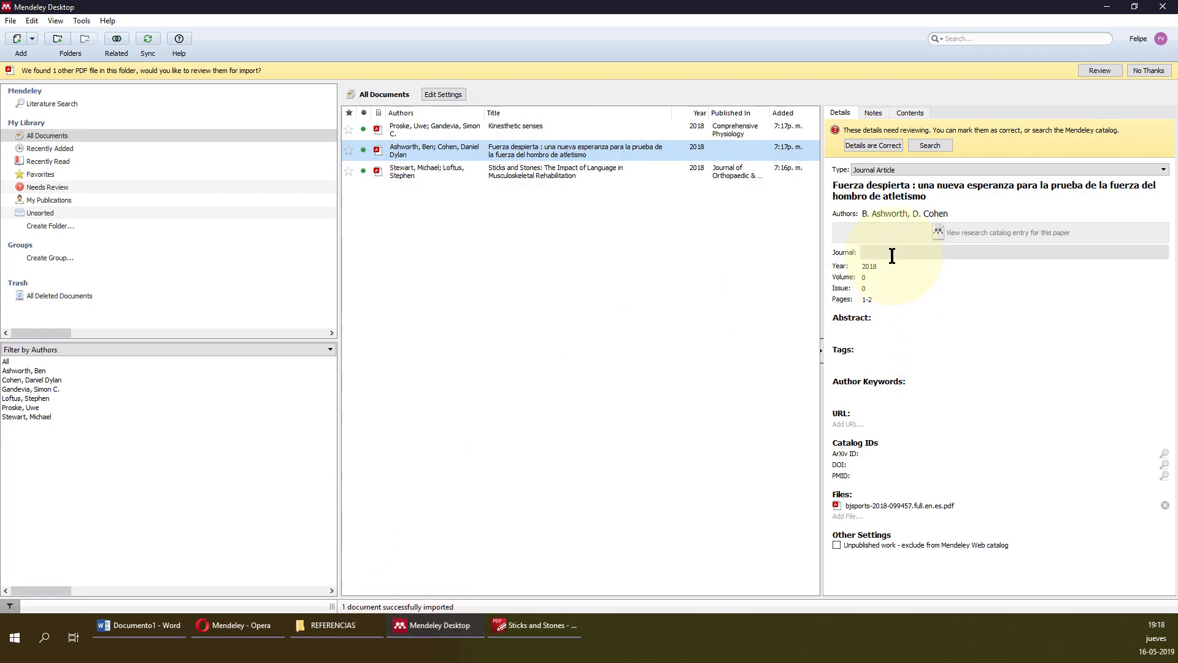
pyautogui.click(346, 624)
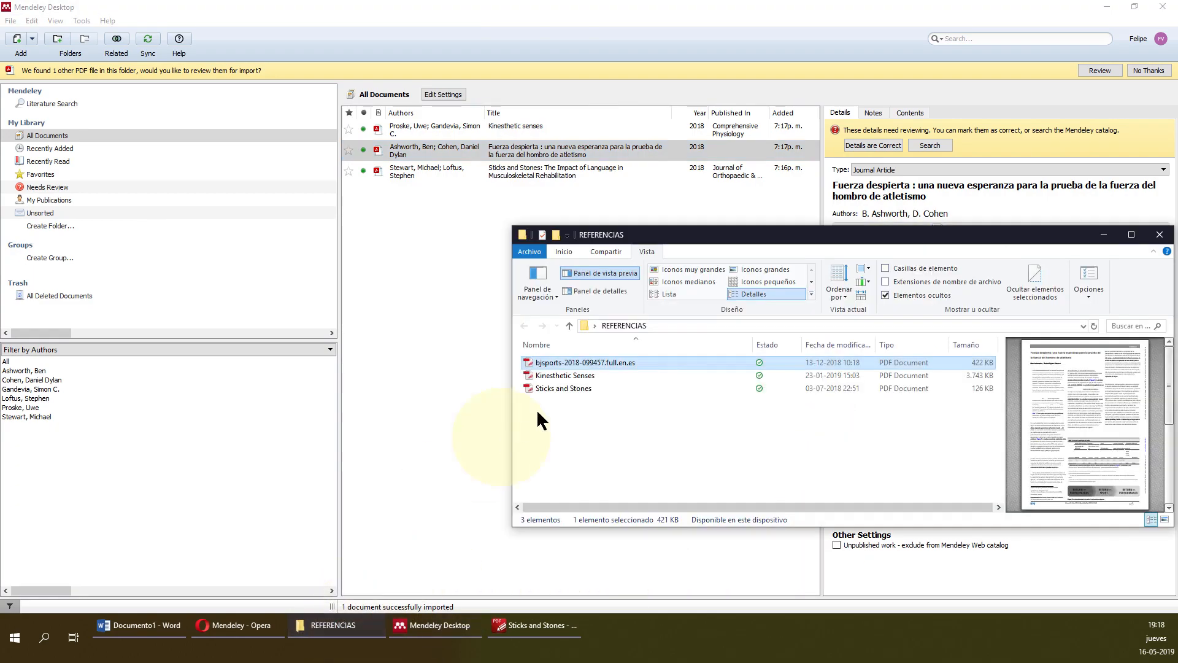
# Open bjsports-2018-099457.full.en.es in PDF-XChange Editor, skim it, and return to Mendeley.
pyautogui.doubleClick(590, 361)
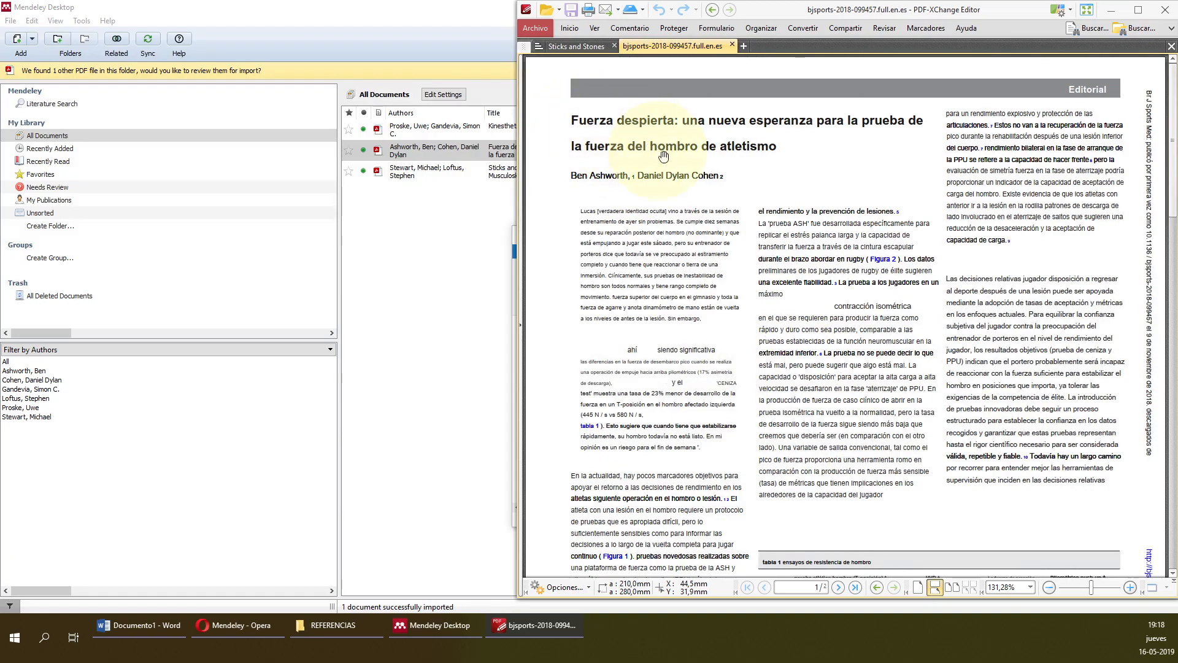
pyautogui.scroll(-3, 688, 284)
pyautogui.scroll(3, 675, 365)
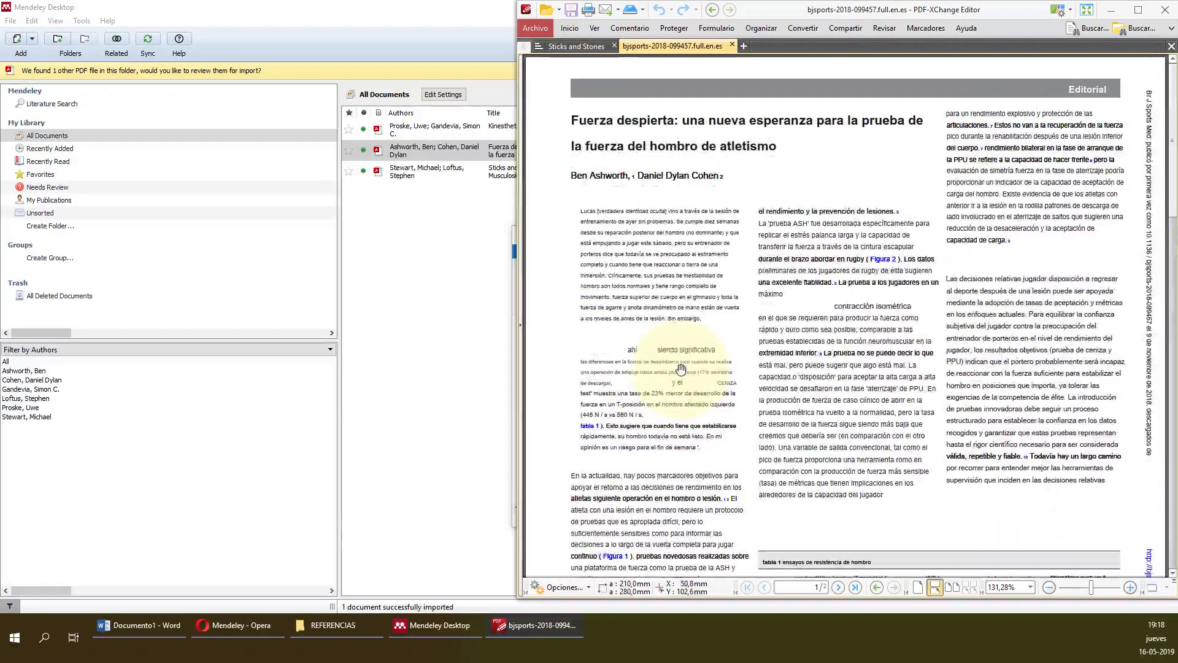
pyautogui.click(384, 219)
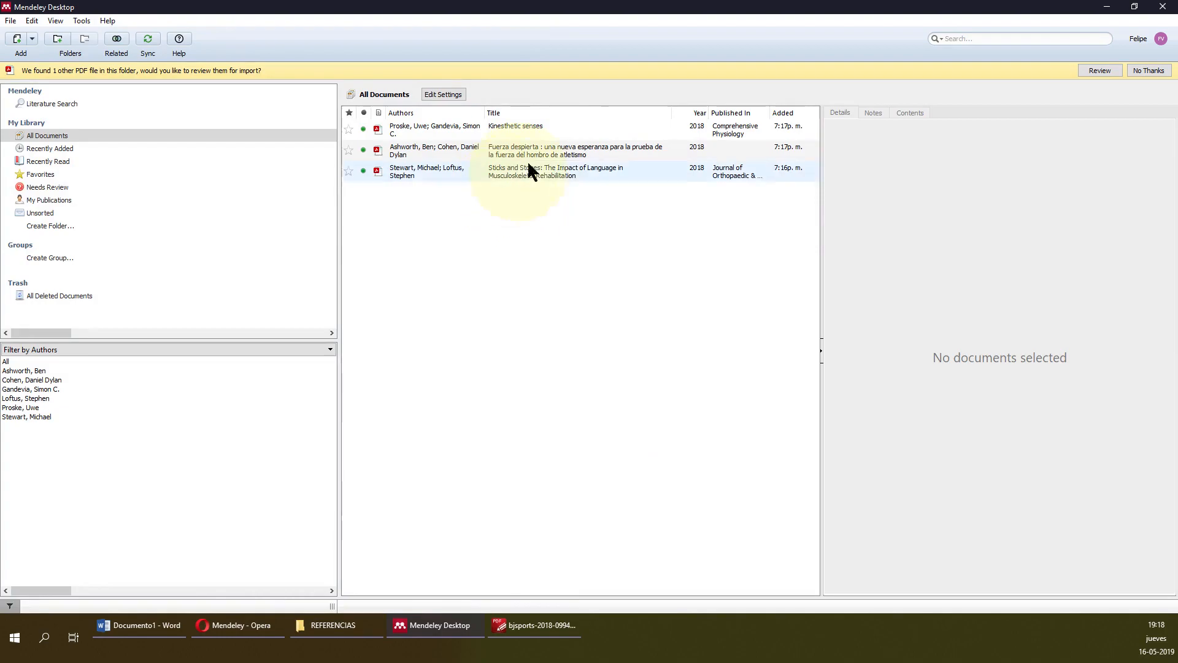
pyautogui.click(569, 149)
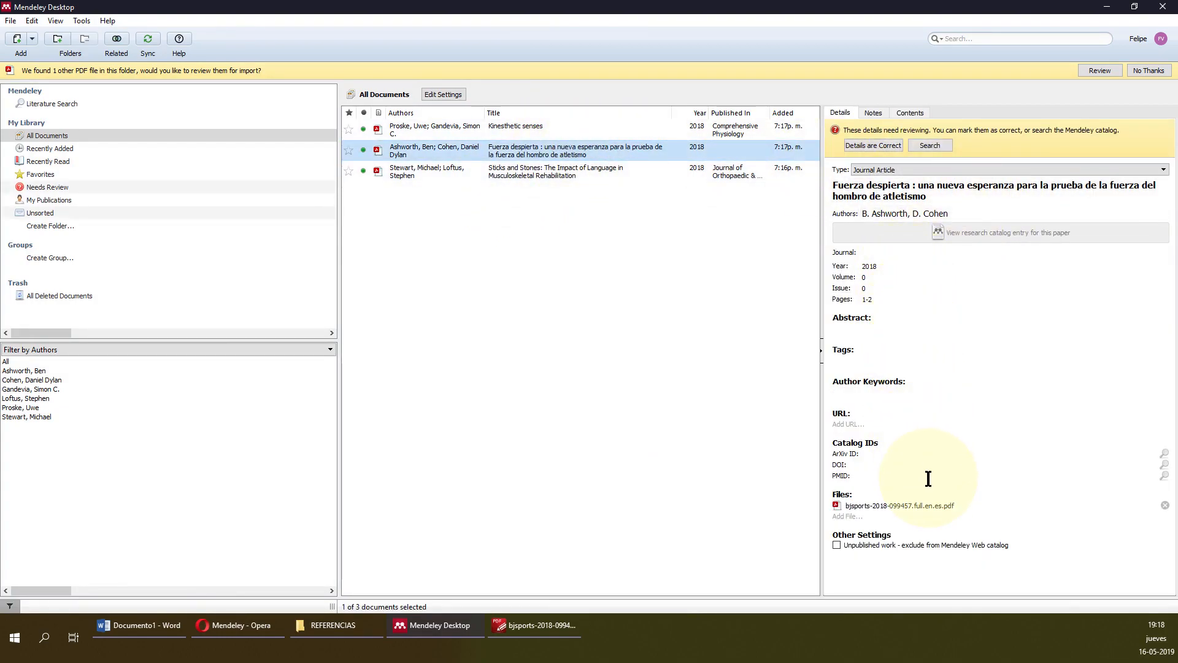
pyautogui.click(537, 127)
pyautogui.click(556, 149)
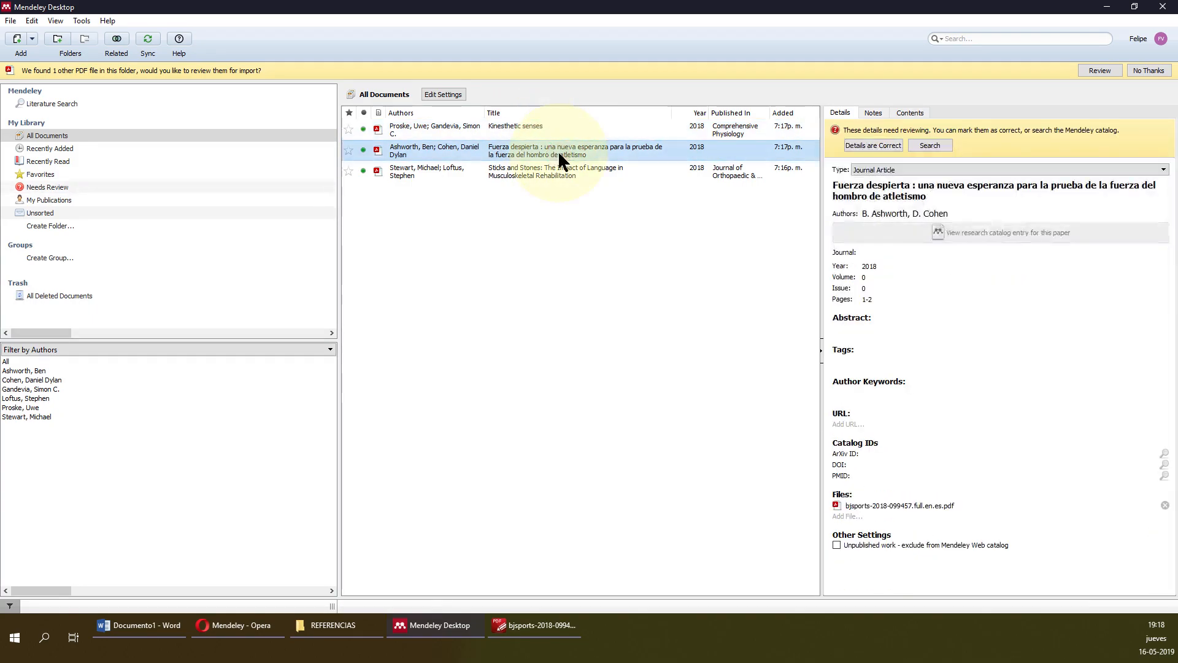
pyautogui.click(560, 131)
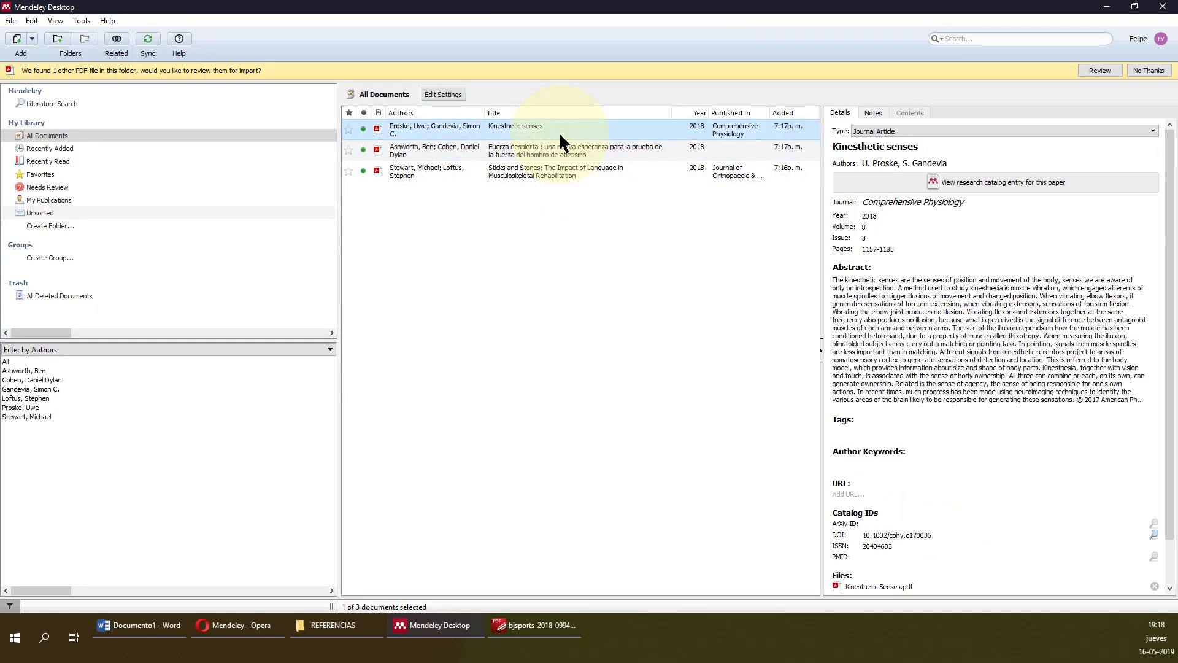
pyautogui.click(679, 167)
pyautogui.click(649, 147)
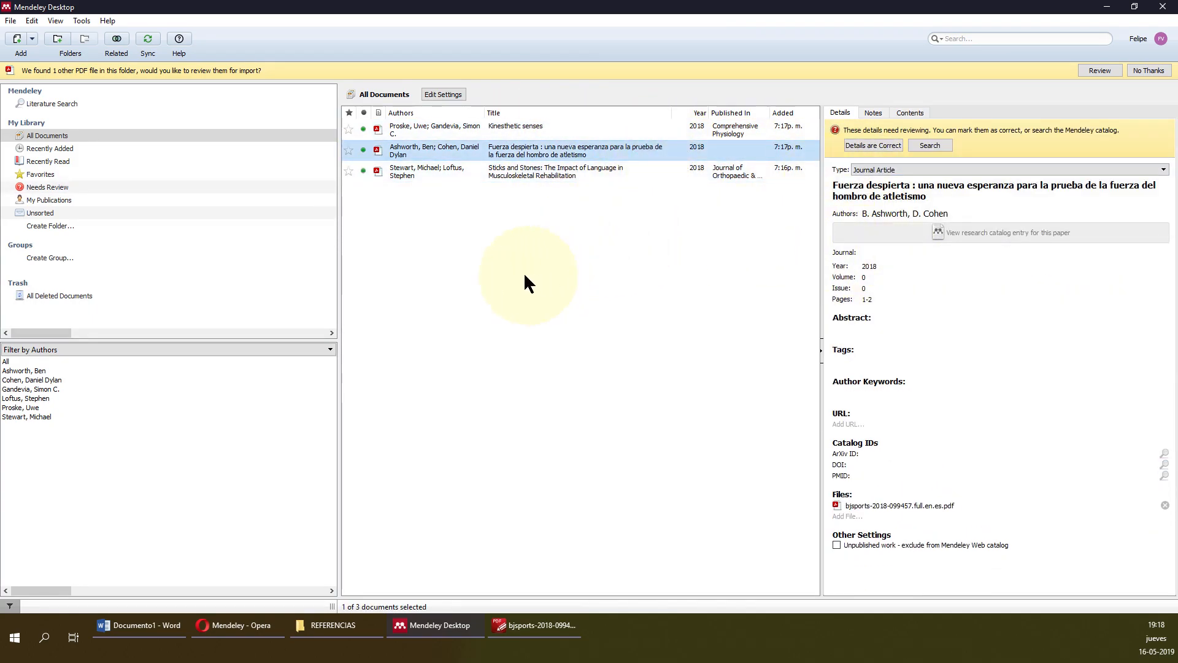
pyautogui.click(505, 326)
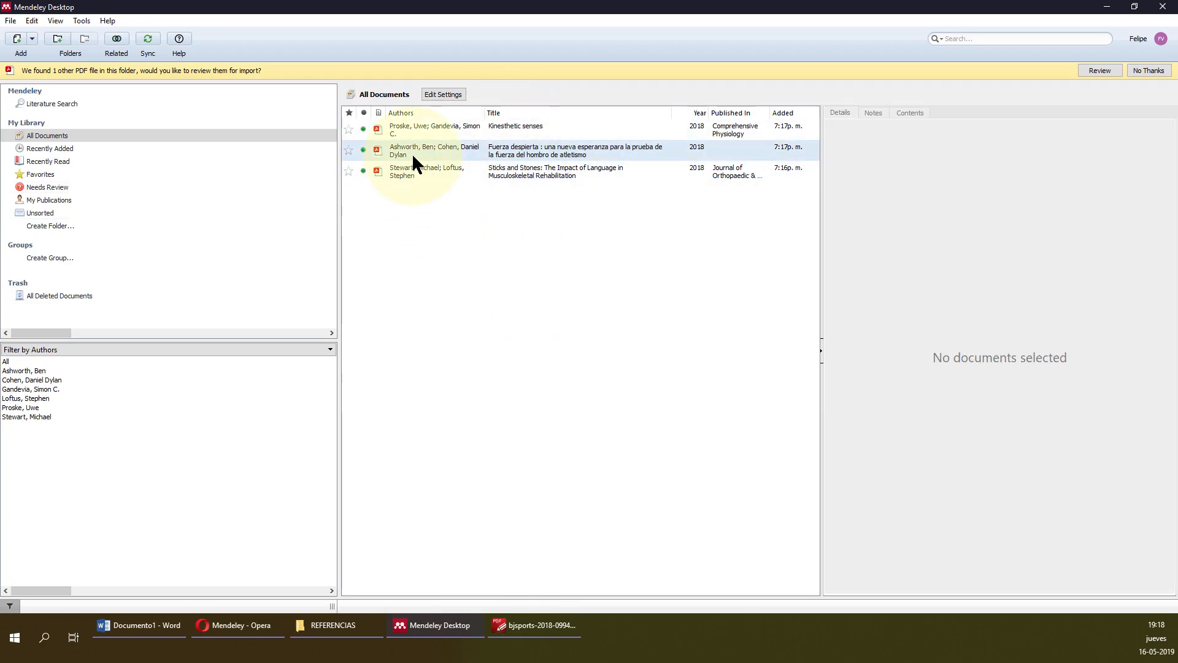
pyautogui.click(486, 123)
# Read the Kinesthetic senses PDF in a tab, then show Fuerza despierta's details in My Library.
pyautogui.doubleClick(677, 127)
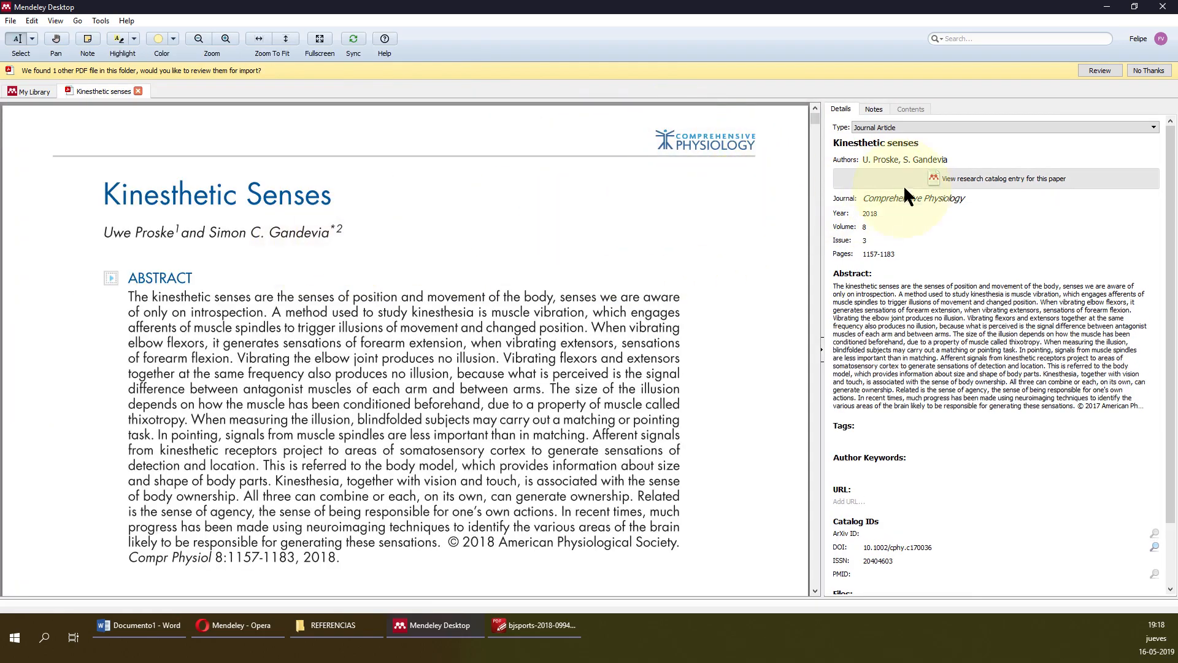
pyautogui.scroll(-2, 989, 355)
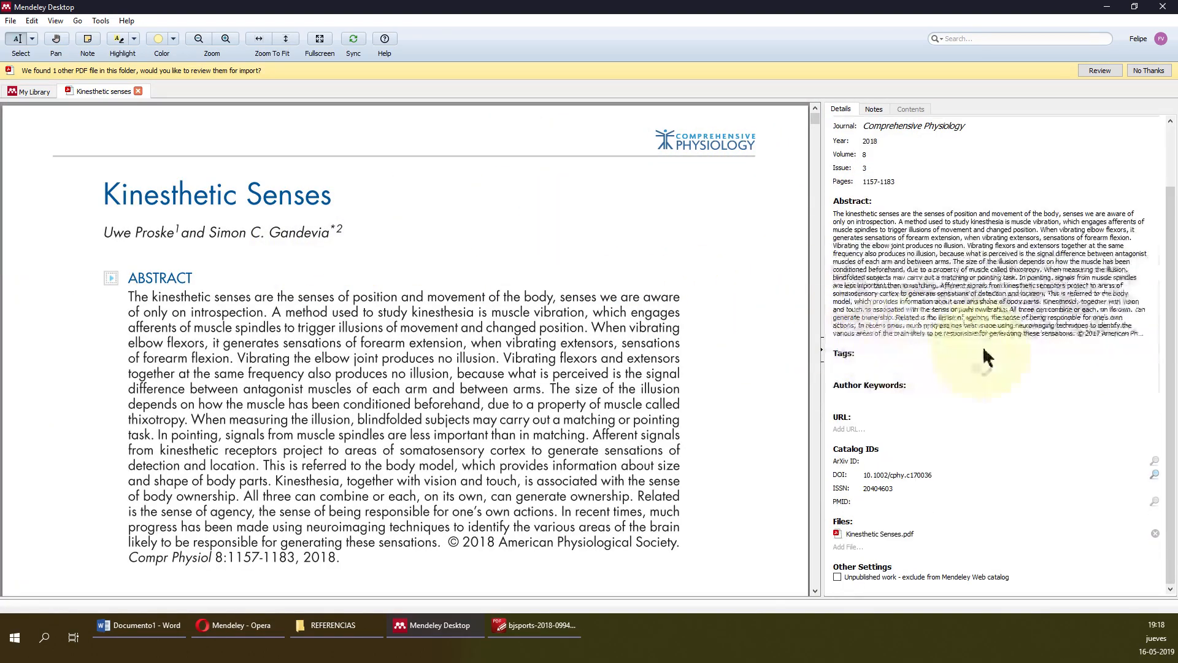
pyautogui.scroll(-2, 430, 276)
pyautogui.click(25, 91)
pyautogui.click(460, 168)
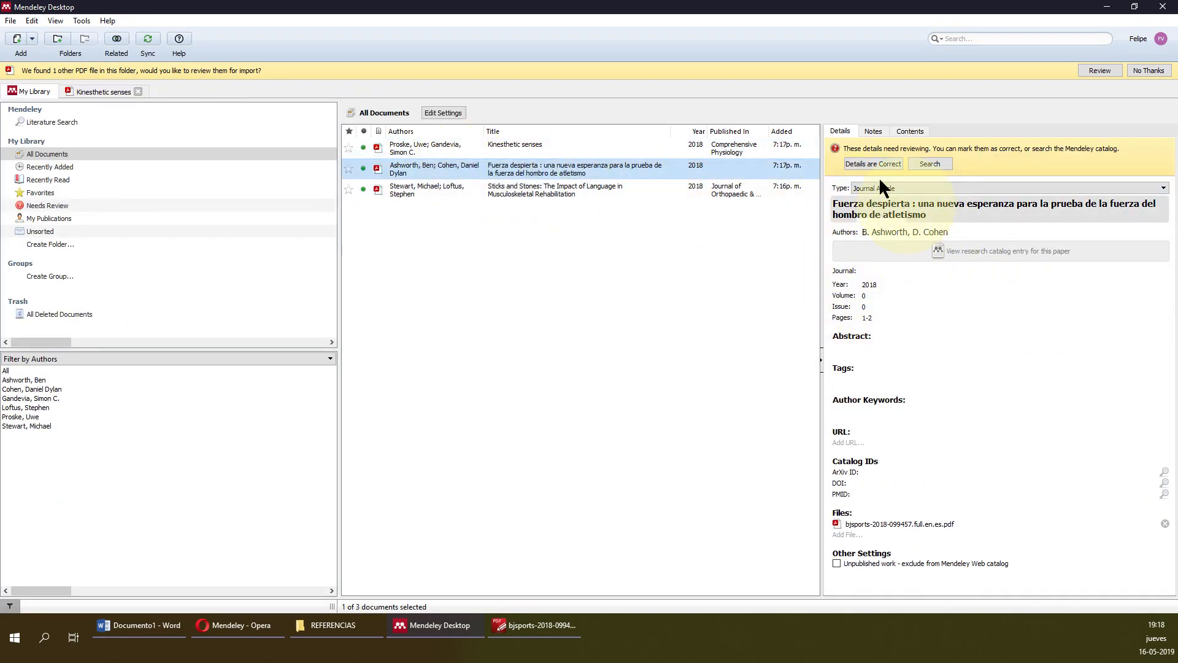
pyautogui.click(468, 277)
pyautogui.click(478, 183)
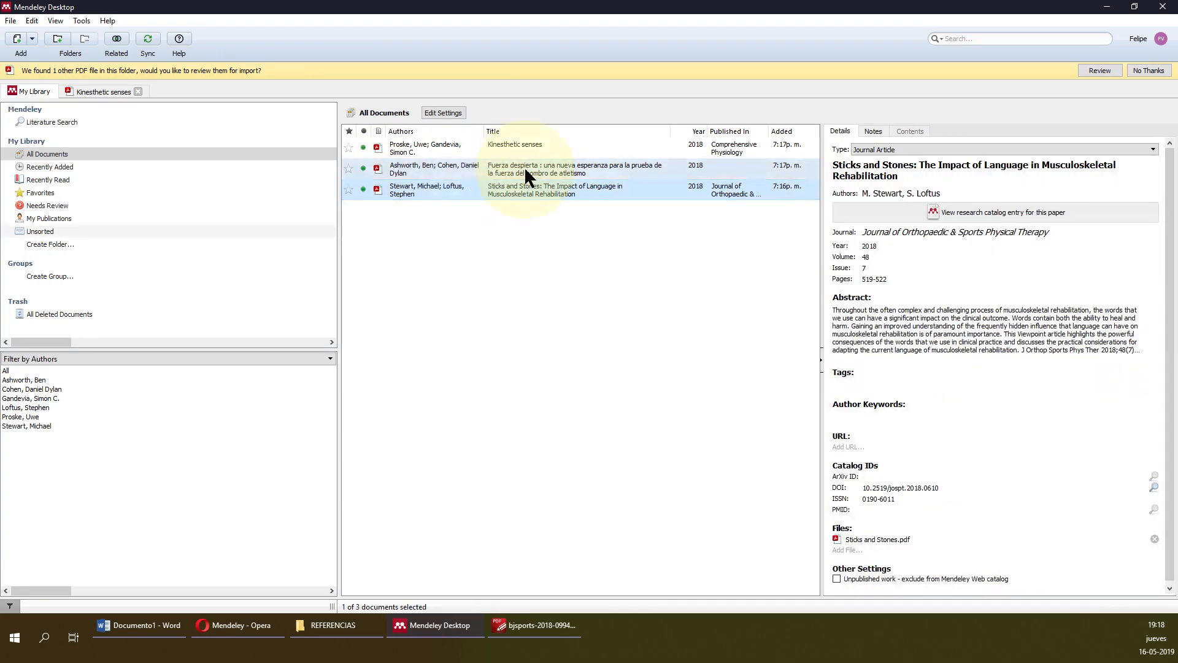
pyautogui.click(524, 168)
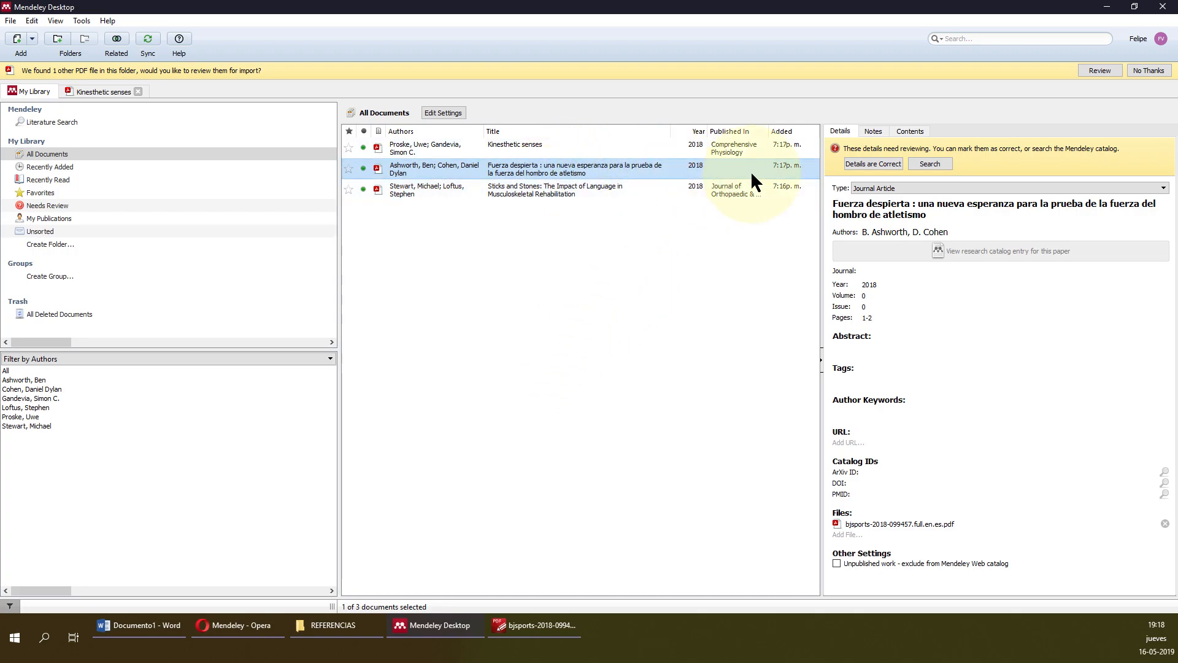
pyautogui.click(540, 193)
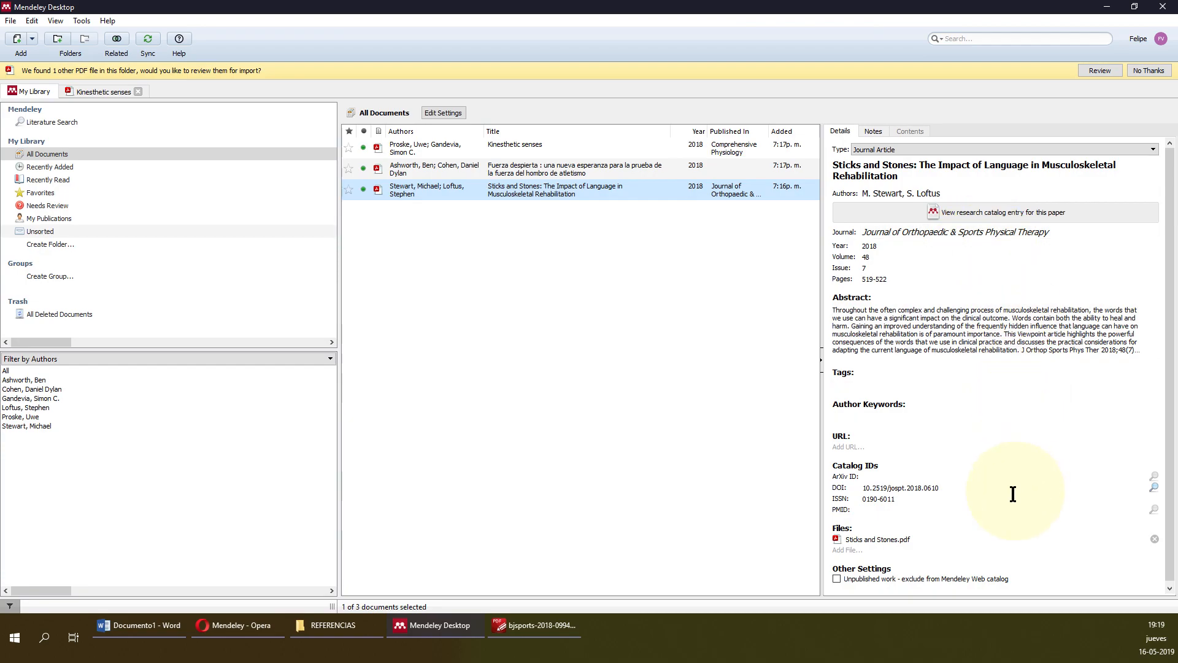
pyautogui.click(605, 165)
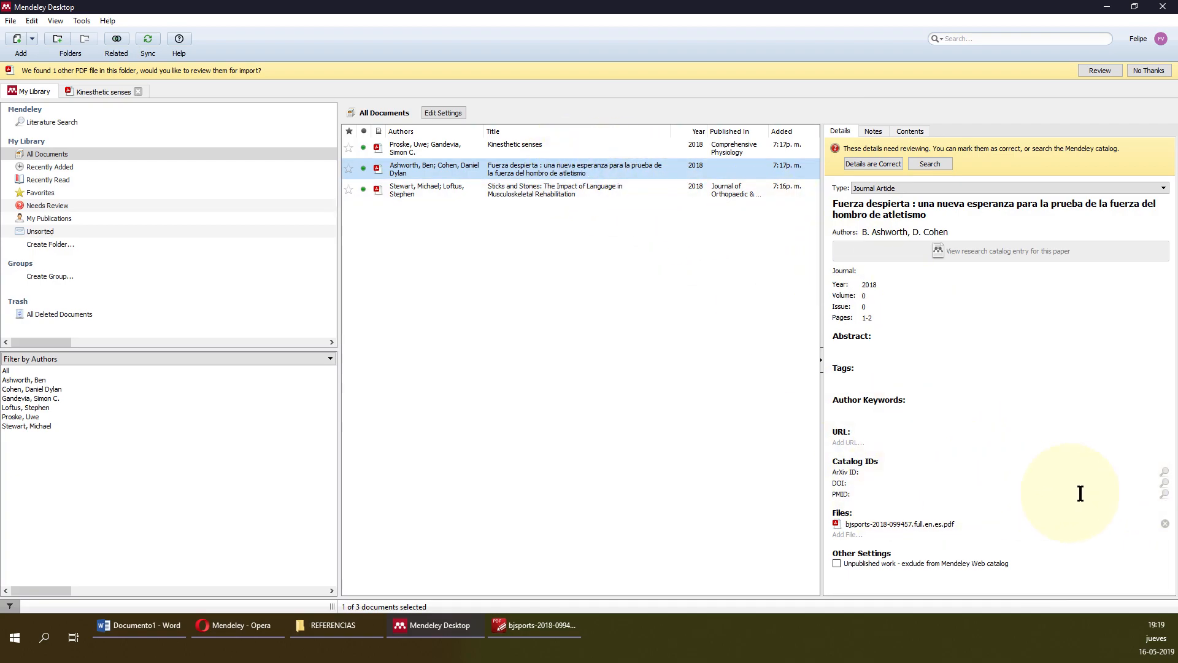
pyautogui.click(982, 209)
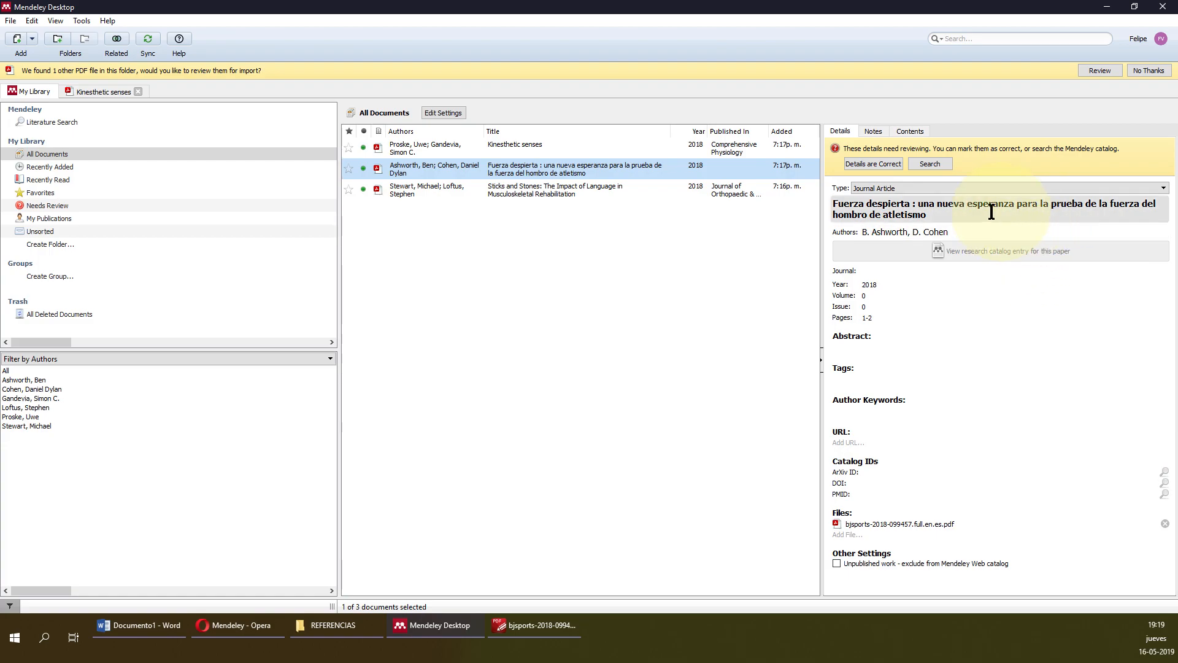
pyautogui.moveTo(962, 216); pyautogui.dragTo(817, 185)
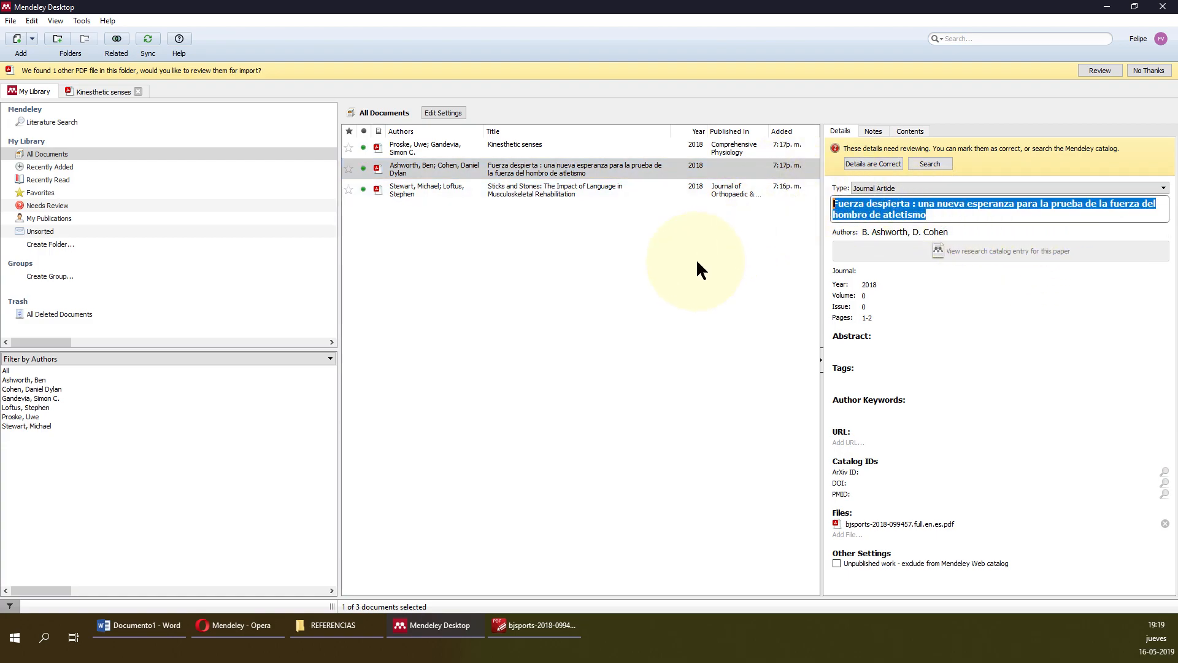
pyautogui.click(939, 215)
pyautogui.click(960, 232)
pyautogui.moveTo(955, 243); pyautogui.dragTo(823, 197)
pyautogui.click(673, 290)
pyautogui.click(469, 148)
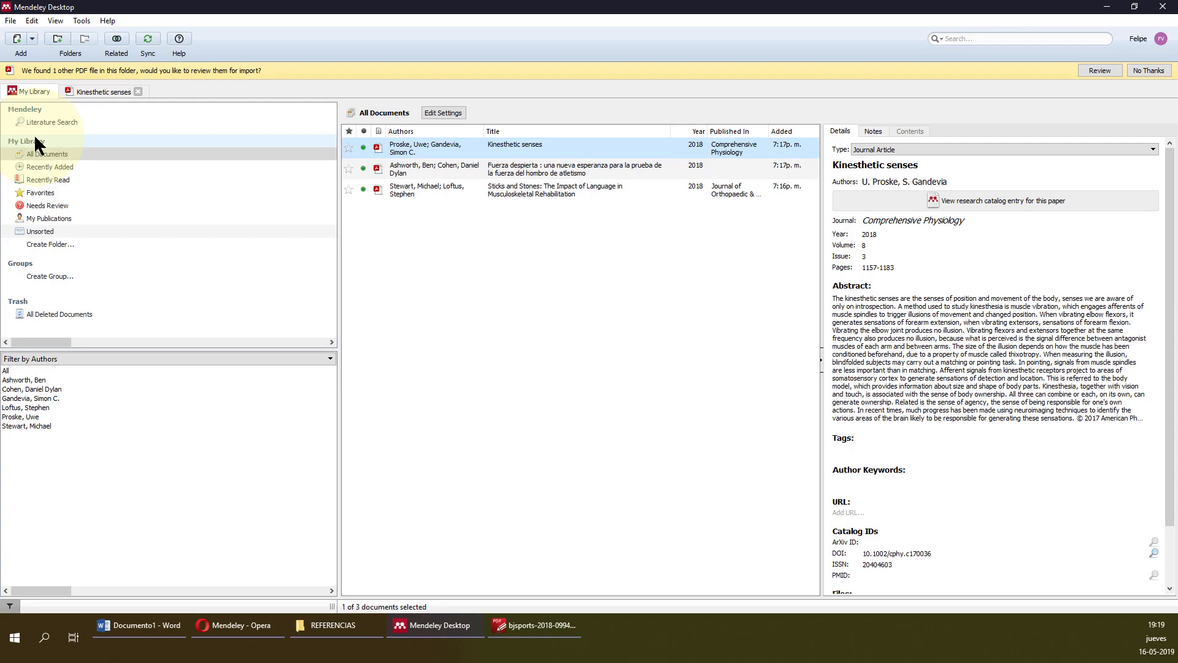
# Create a folder named 'Carpeta 1' under My Library, then return to All Documents.
pyautogui.click(57, 243)
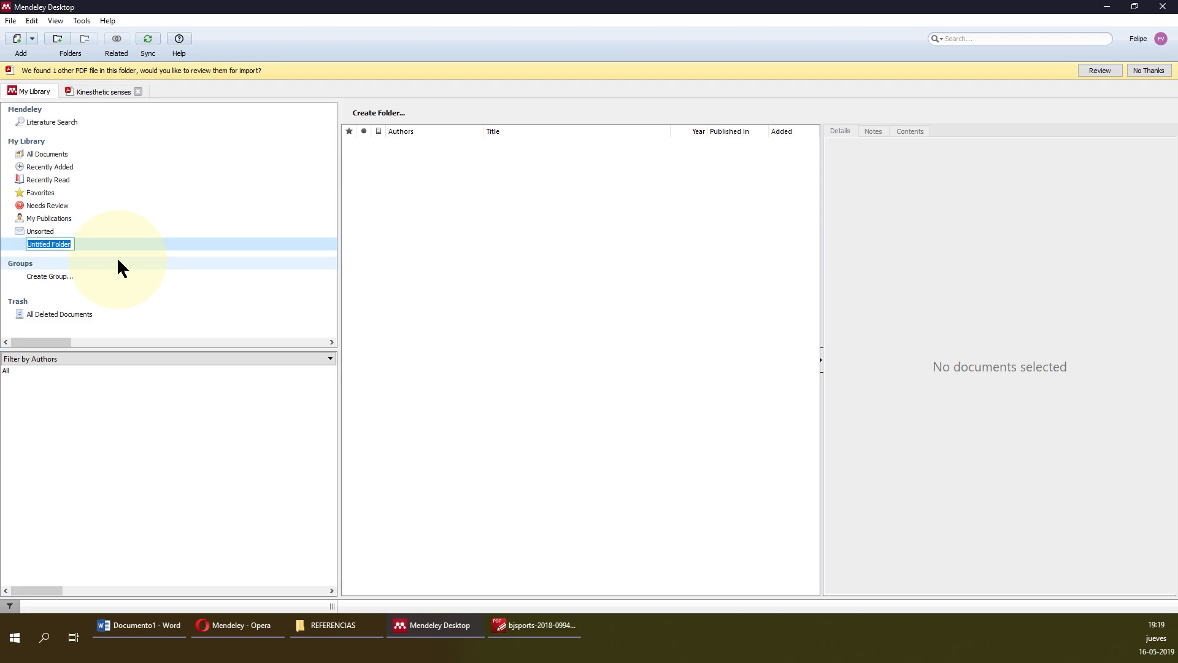
pyautogui.press('shift')
pyautogui.press('shift')
pyautogui.write('Carpeta 1')
pyautogui.press('Return')
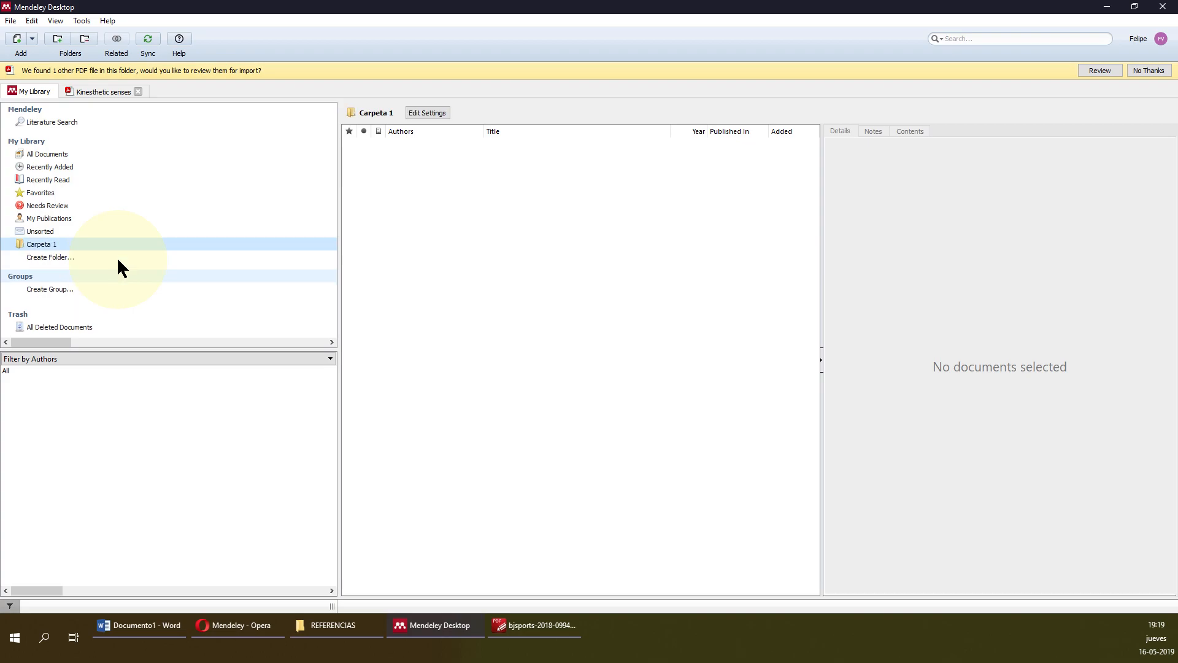
pyautogui.click(57, 241)
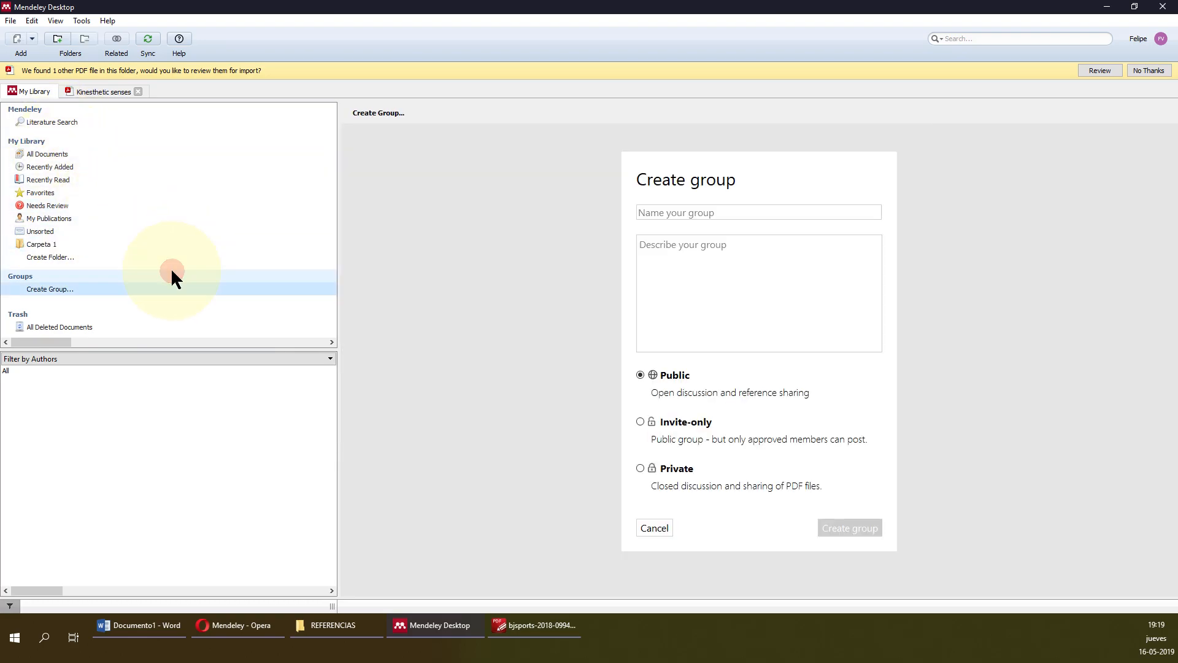
pyautogui.click(171, 286)
pyautogui.click(145, 241)
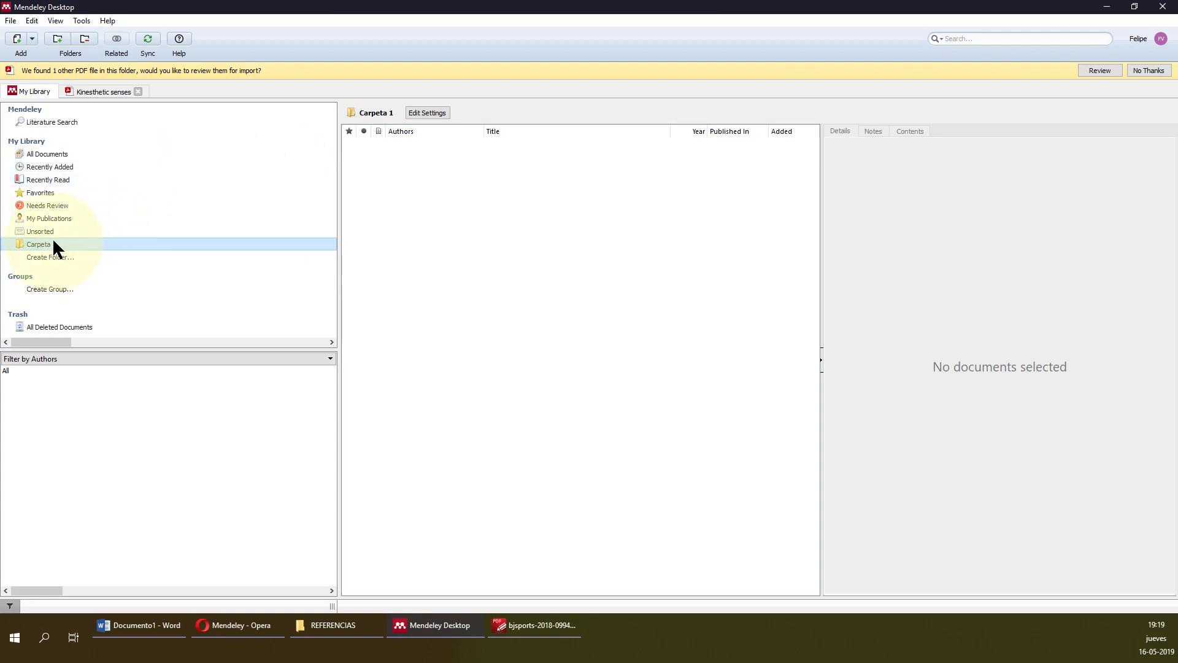
pyautogui.click(46, 150)
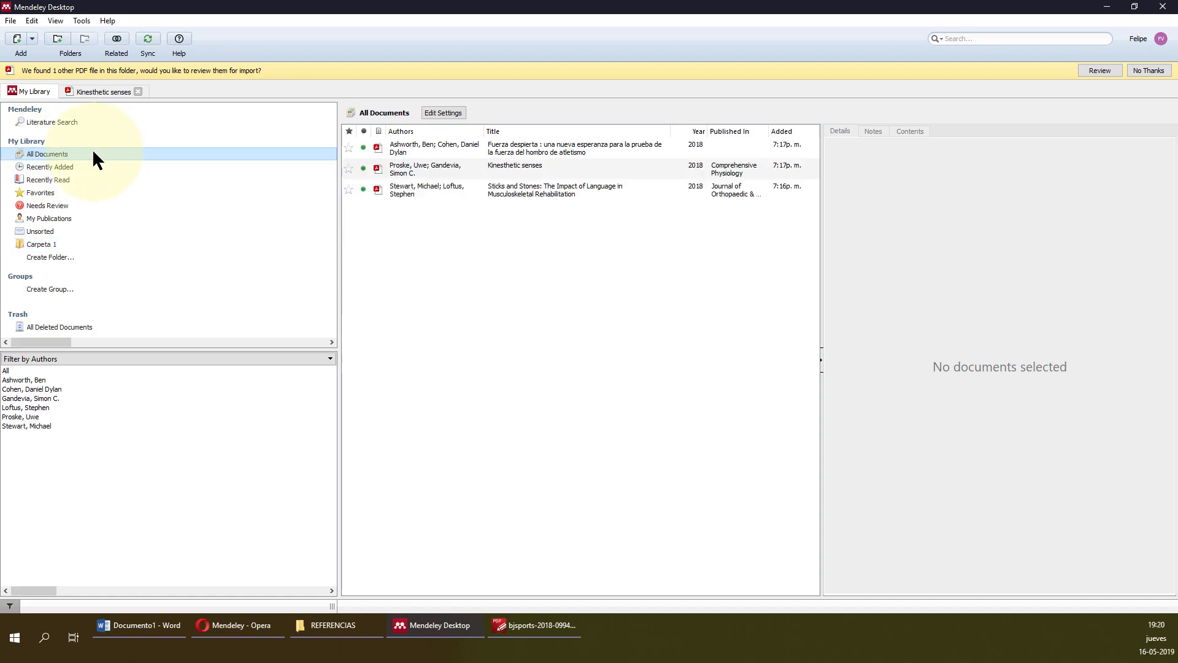
# Drag the Kinesthetic senses and Sticks and Stones references onto Carpeta 1.
pyautogui.click(510, 146)
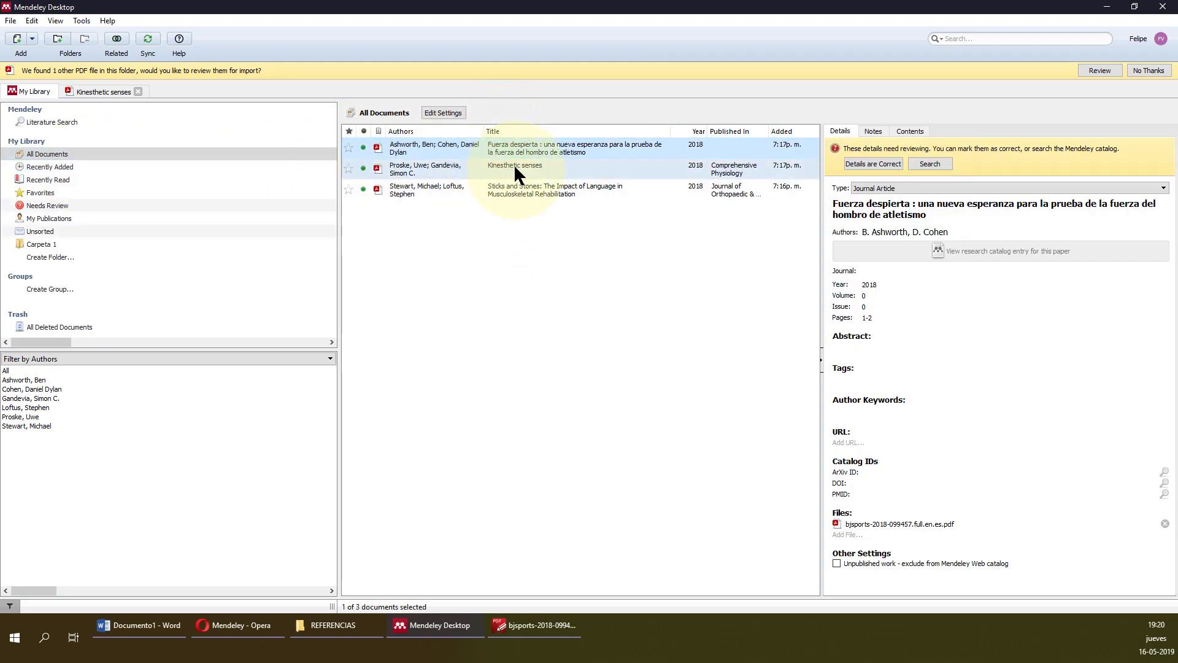
pyautogui.click(542, 260)
pyautogui.moveTo(513, 165); pyautogui.dragTo(48, 246)
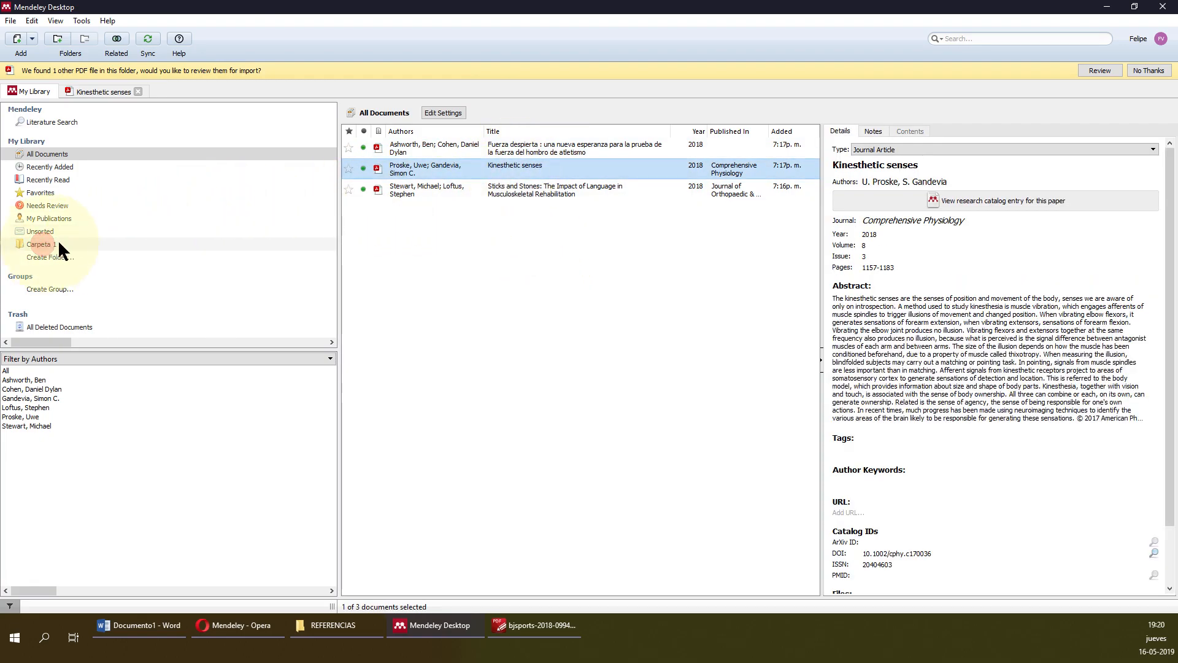
pyautogui.click(517, 184)
pyautogui.moveTo(516, 182); pyautogui.dragTo(105, 244)
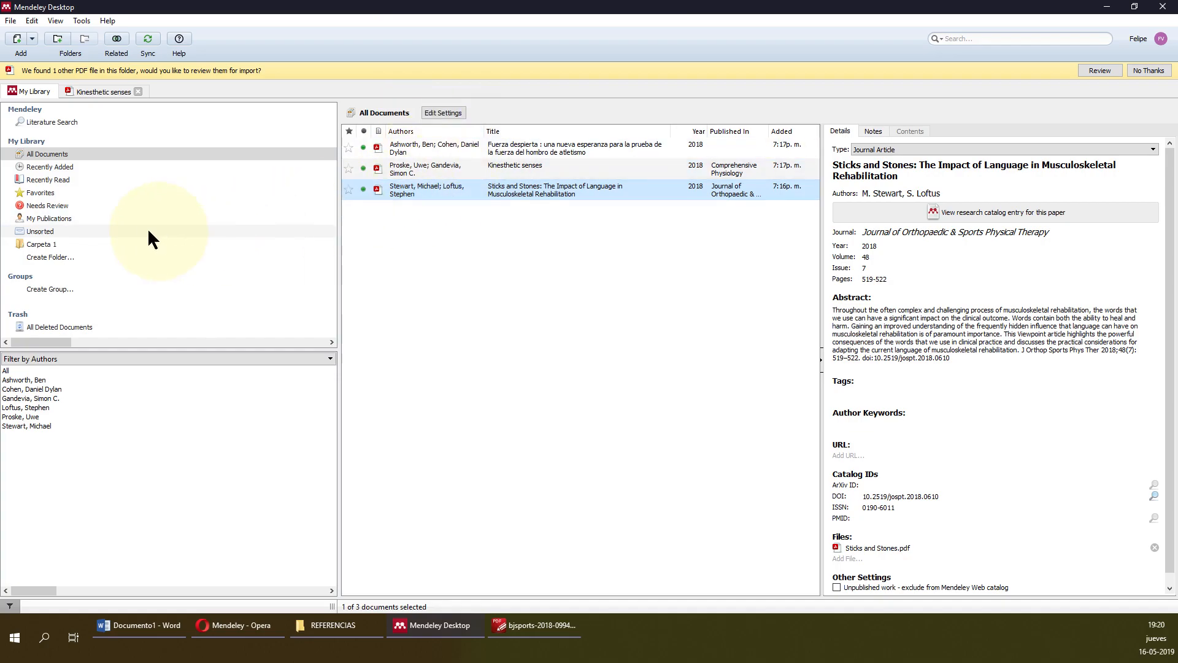
# Re-file Sticks and Stones into Carpeta 1, confirm both are there, and check Unsorted.
pyautogui.click(46, 244)
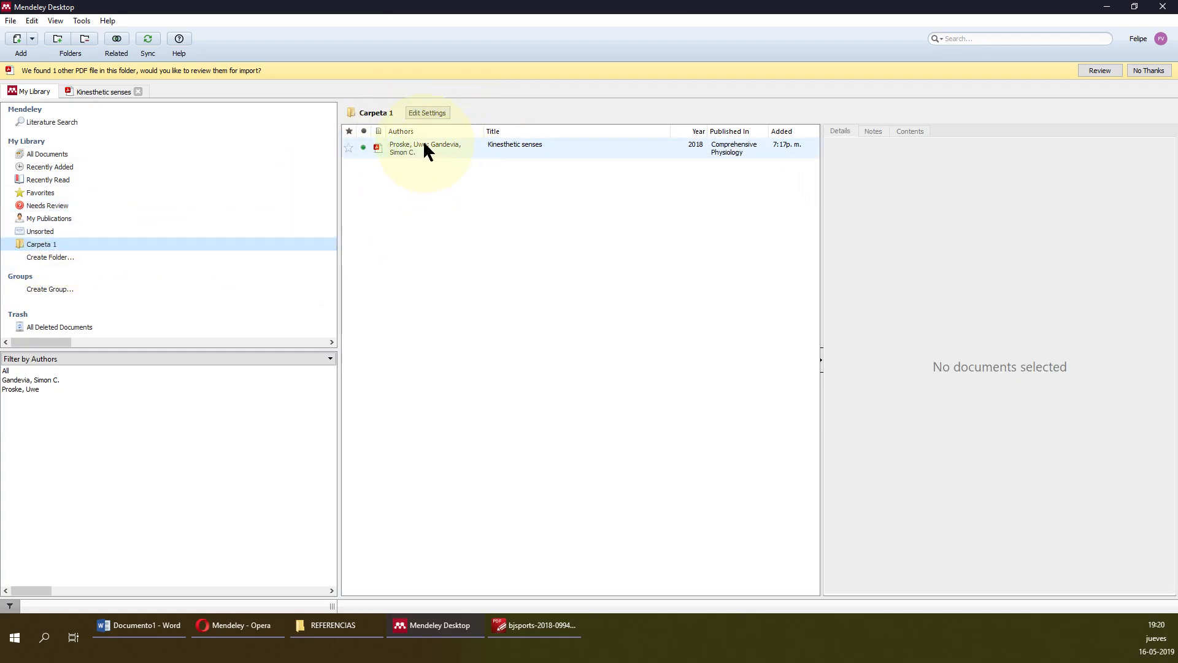
pyautogui.click(92, 154)
pyautogui.moveTo(545, 191); pyautogui.dragTo(74, 244)
pyautogui.click(63, 244)
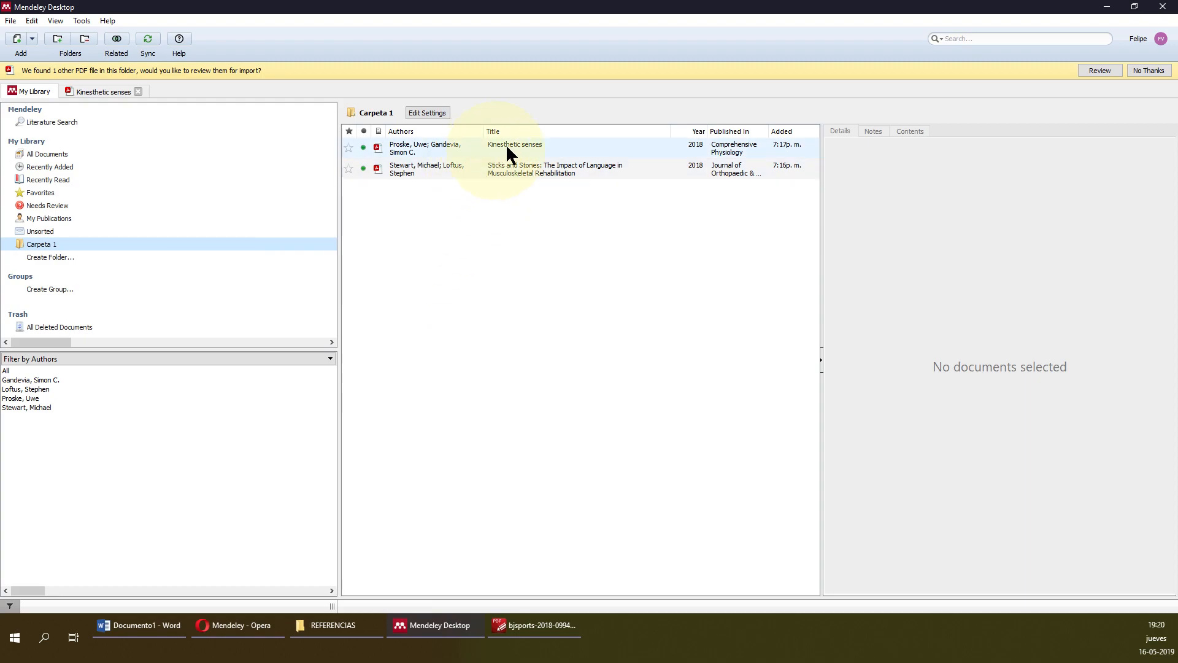
pyautogui.click(49, 231)
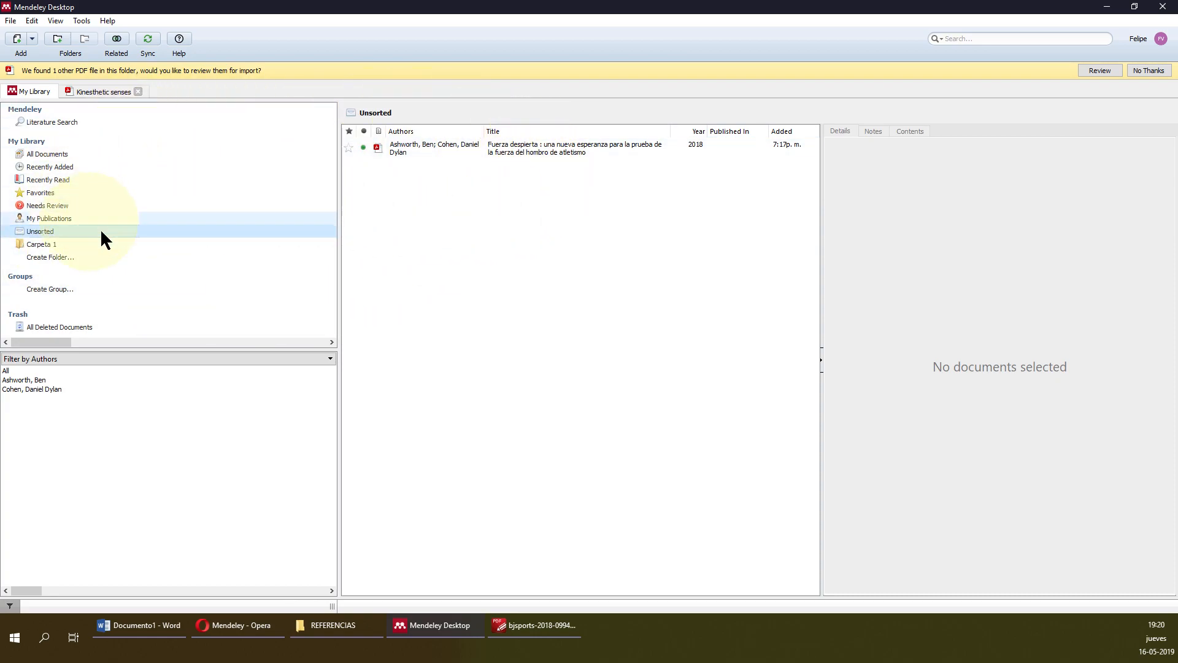
# Browse the All Documents, Recently Added, Recently Read and Needs Review collections.
pyautogui.click(40, 155)
pyautogui.click(63, 167)
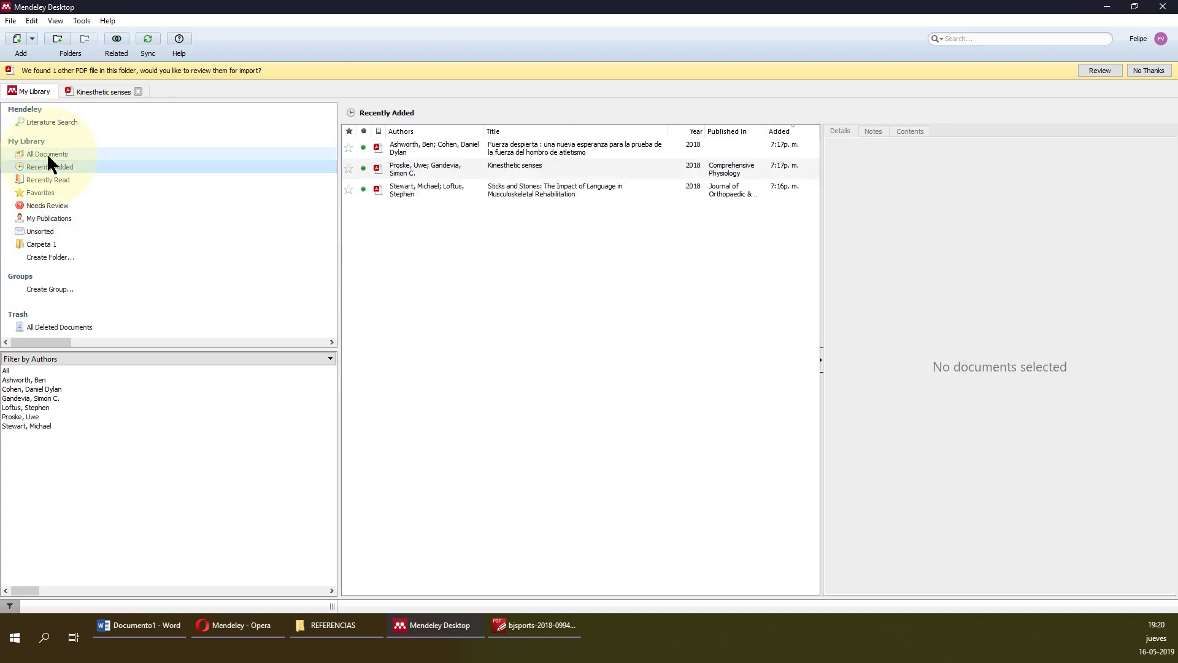
pyautogui.click(80, 176)
pyautogui.click(101, 169)
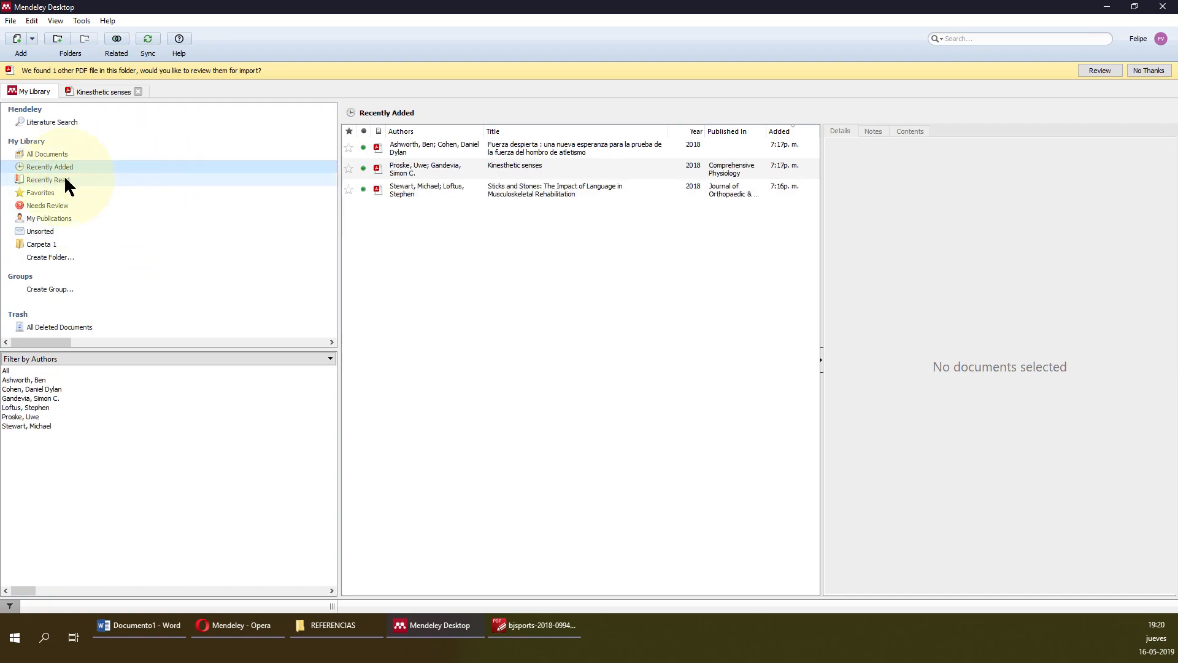
pyautogui.click(53, 205)
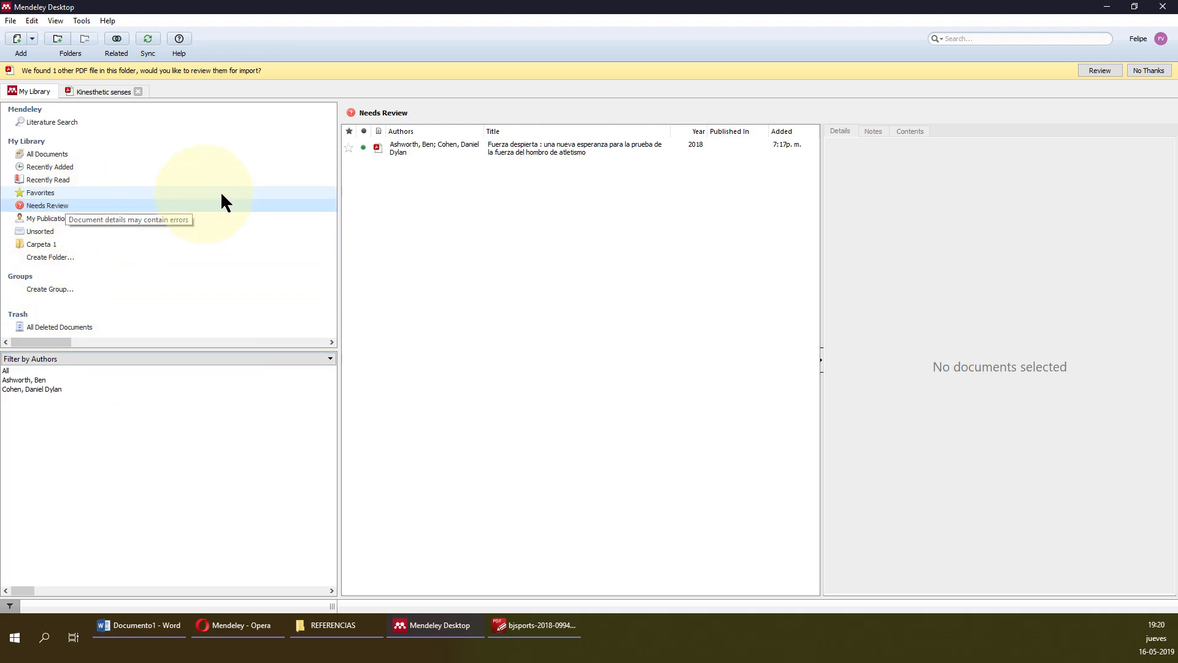
# Add Fuerza despierta to Favorites, glance at My Publications, and return to All Documents.
pyautogui.click(447, 142)
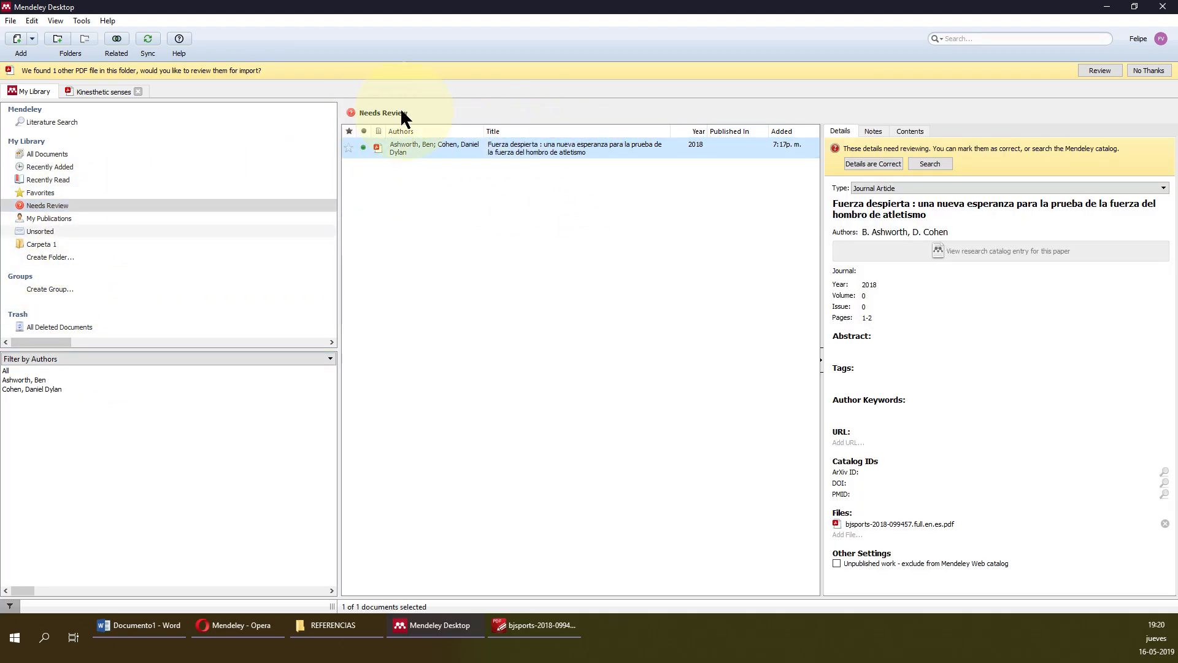
pyautogui.moveTo(497, 144); pyautogui.dragTo(91, 204)
pyautogui.click(71, 216)
pyautogui.click(86, 205)
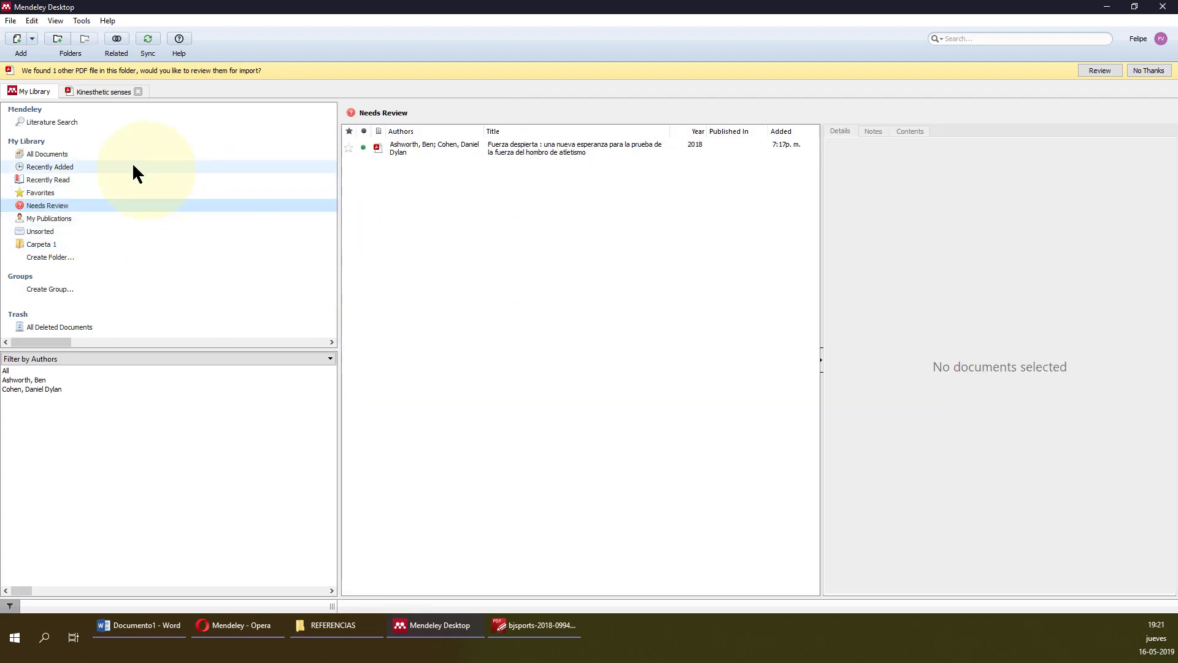
pyautogui.click(93, 154)
pyautogui.click(453, 296)
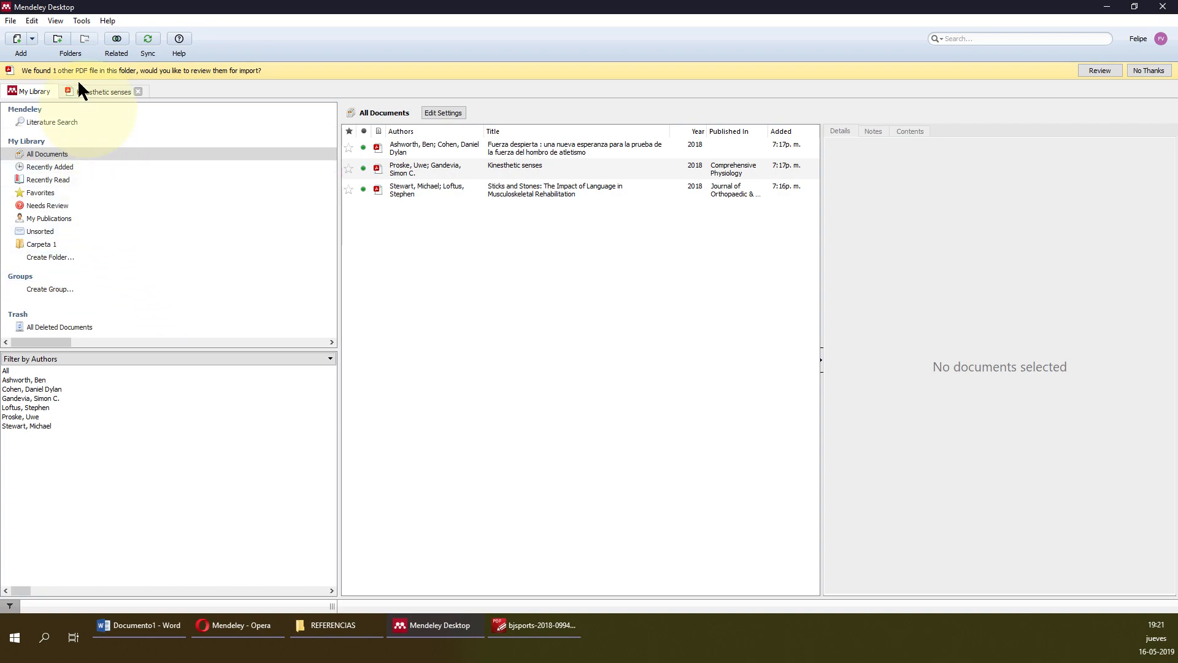
# Show the Tools menu with its web importer, Word plugin and duplicate-check entries.
pyautogui.click(79, 21)
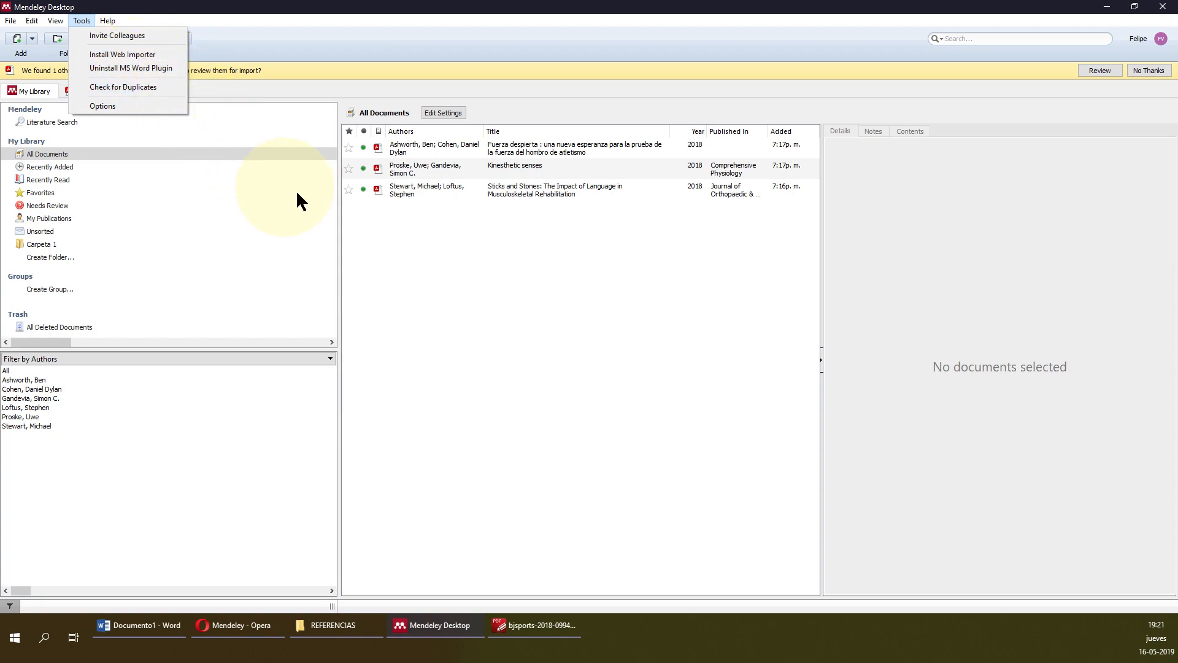
# Switch the View to Library as Citations, displayed in APA 6th edition style.
pyautogui.click(50, 18)
pyautogui.click(54, 19)
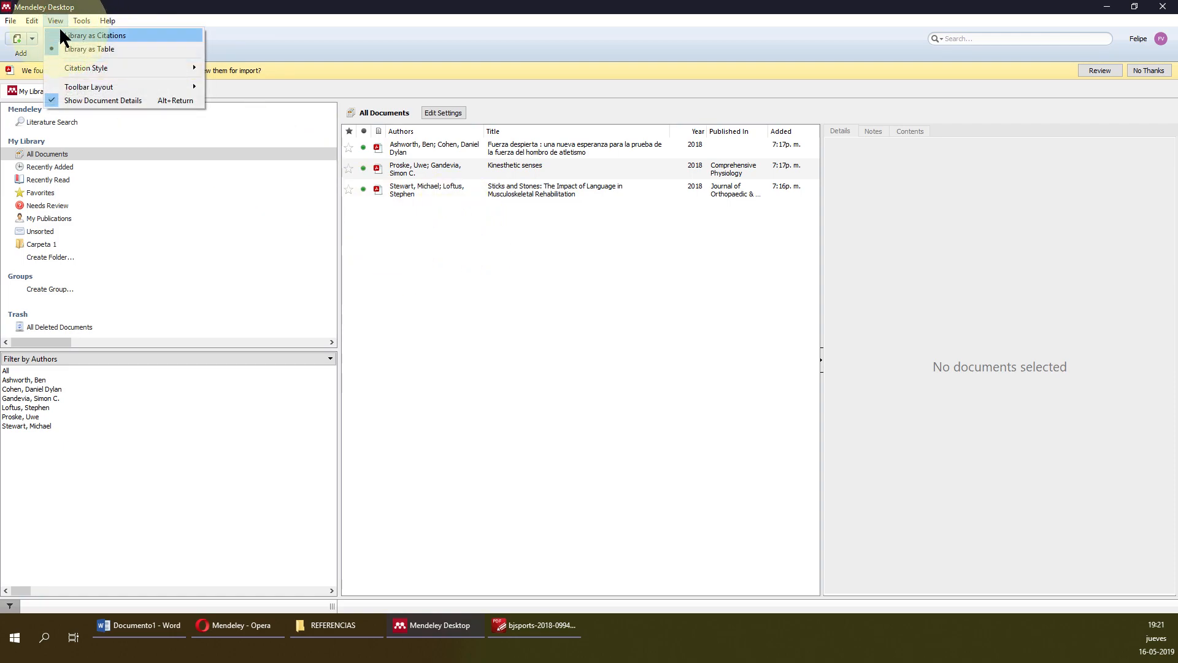
pyautogui.moveTo(89, 71)
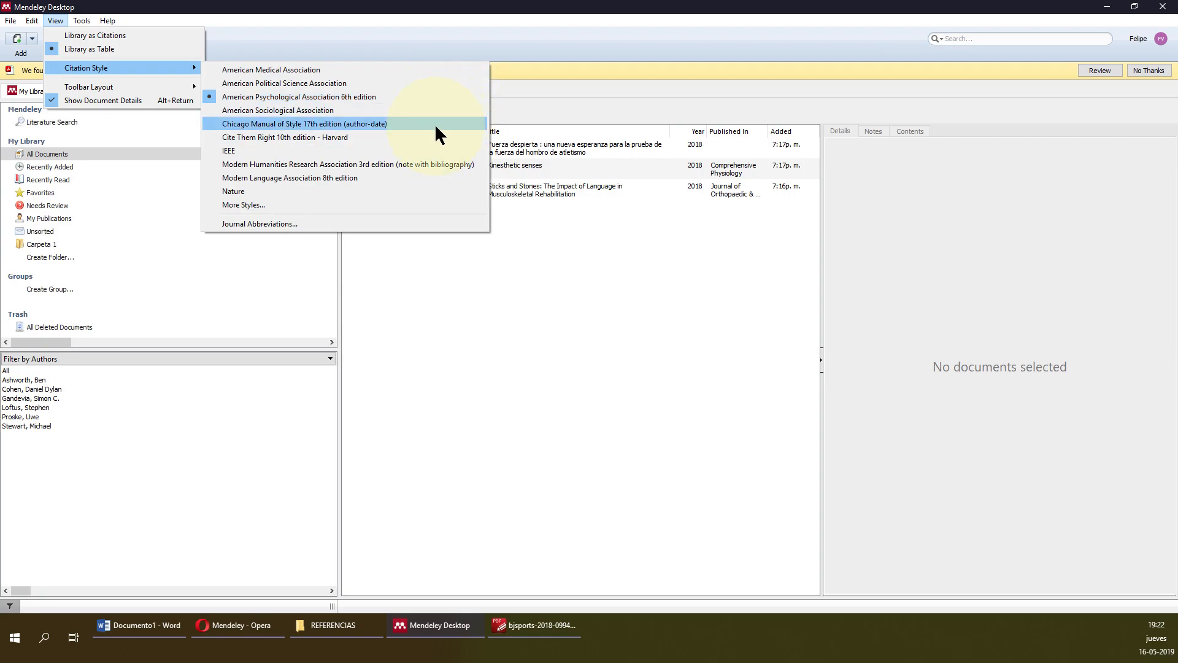
pyautogui.click(138, 38)
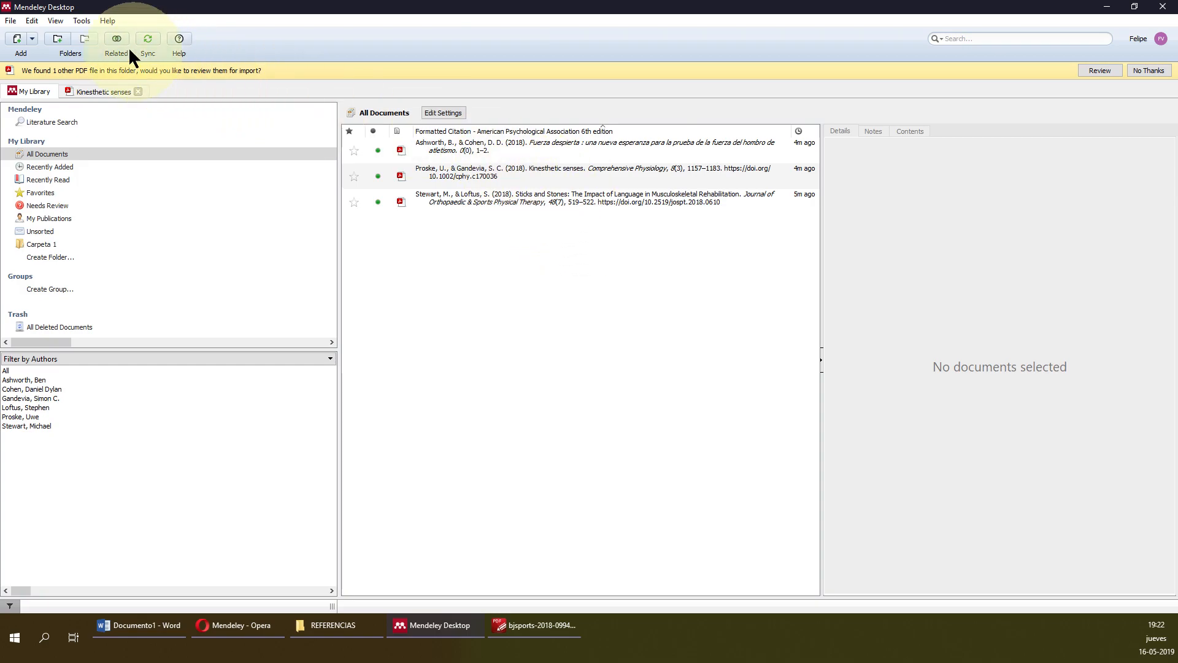
# Change the citation style to Nature.
pyautogui.click(79, 21)
pyautogui.moveTo(57, 22)
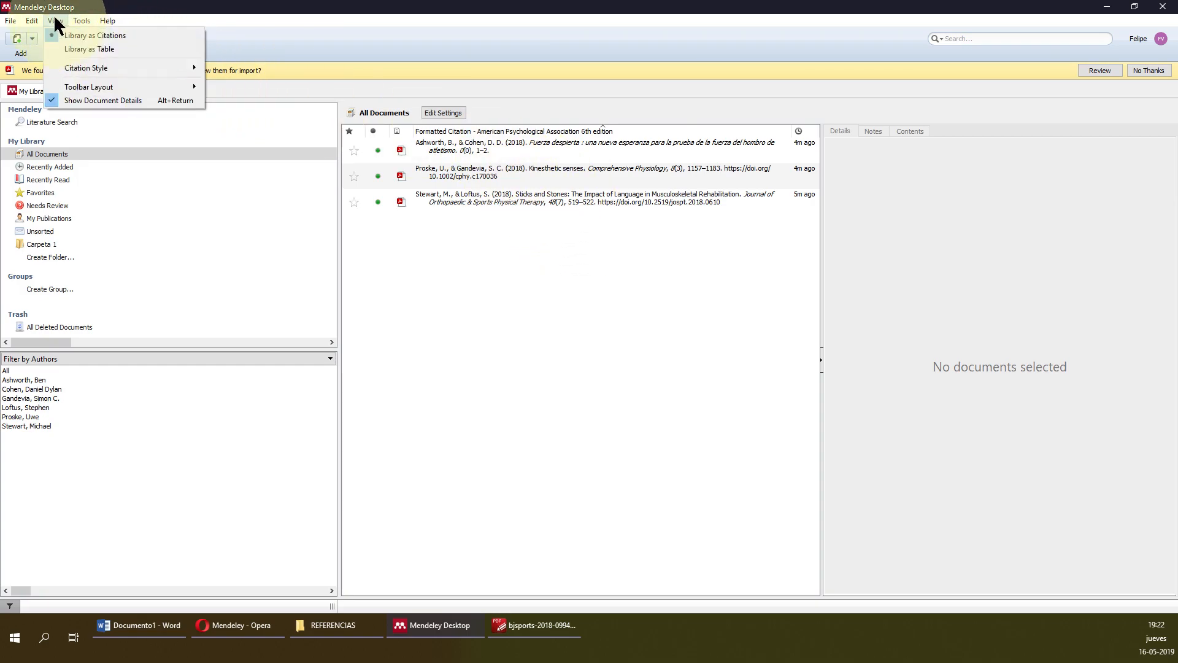
pyautogui.moveTo(203, 71)
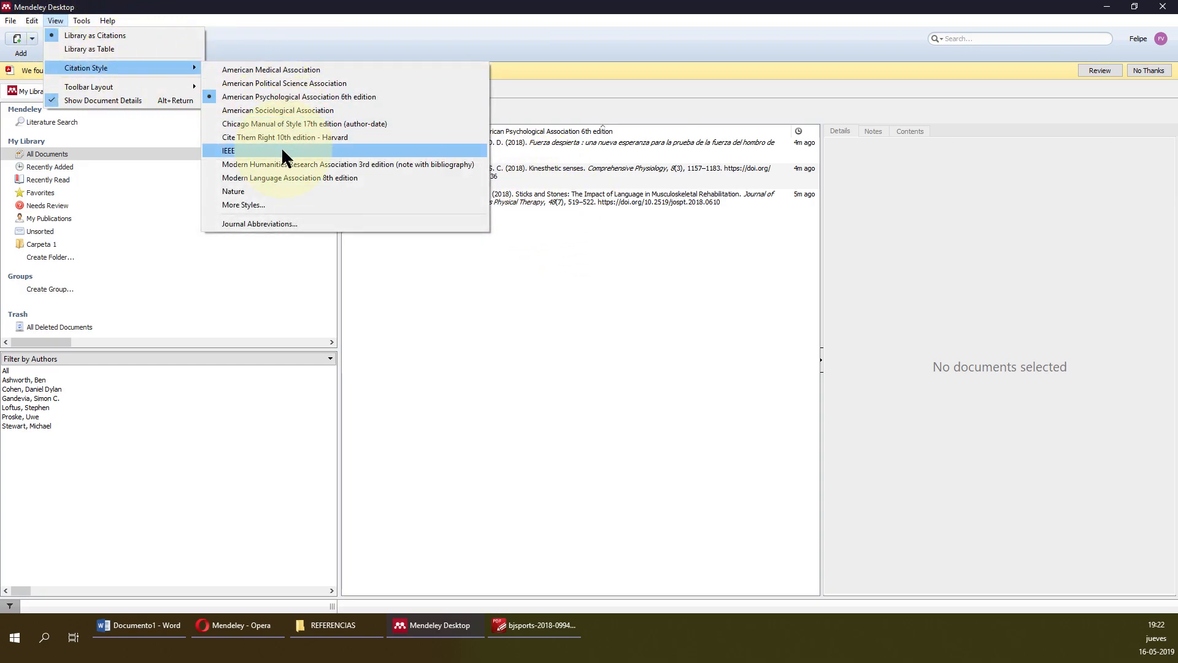
pyautogui.click(253, 189)
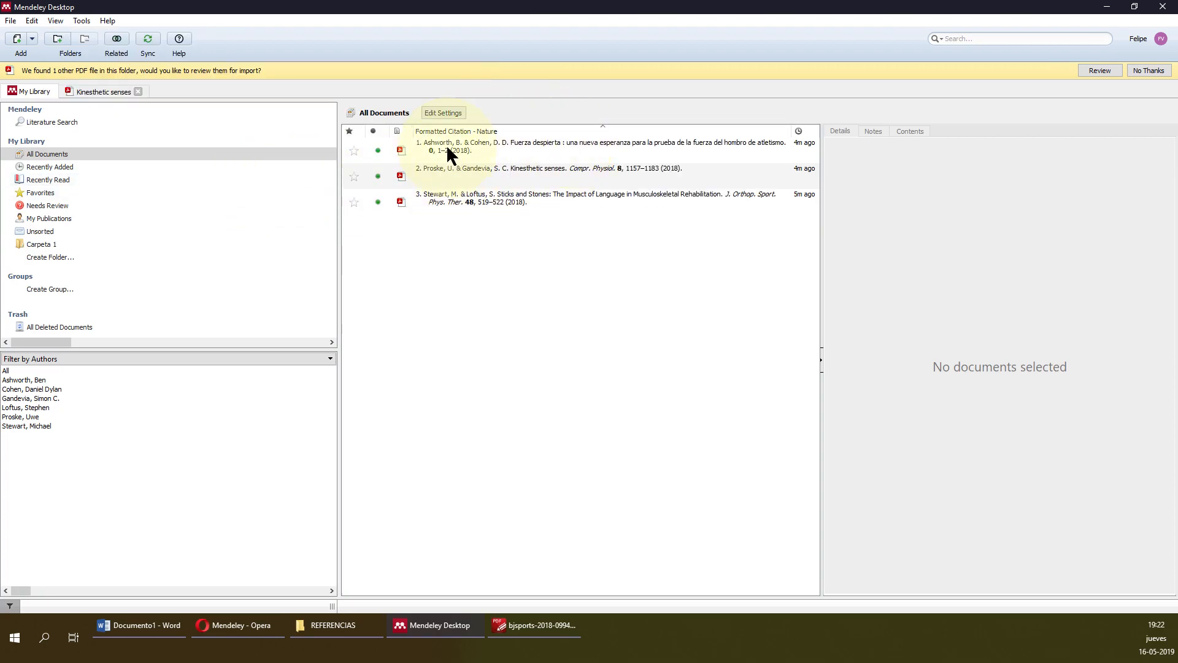
# Switch the citation style to American Medical Association.
pyautogui.click(82, 20)
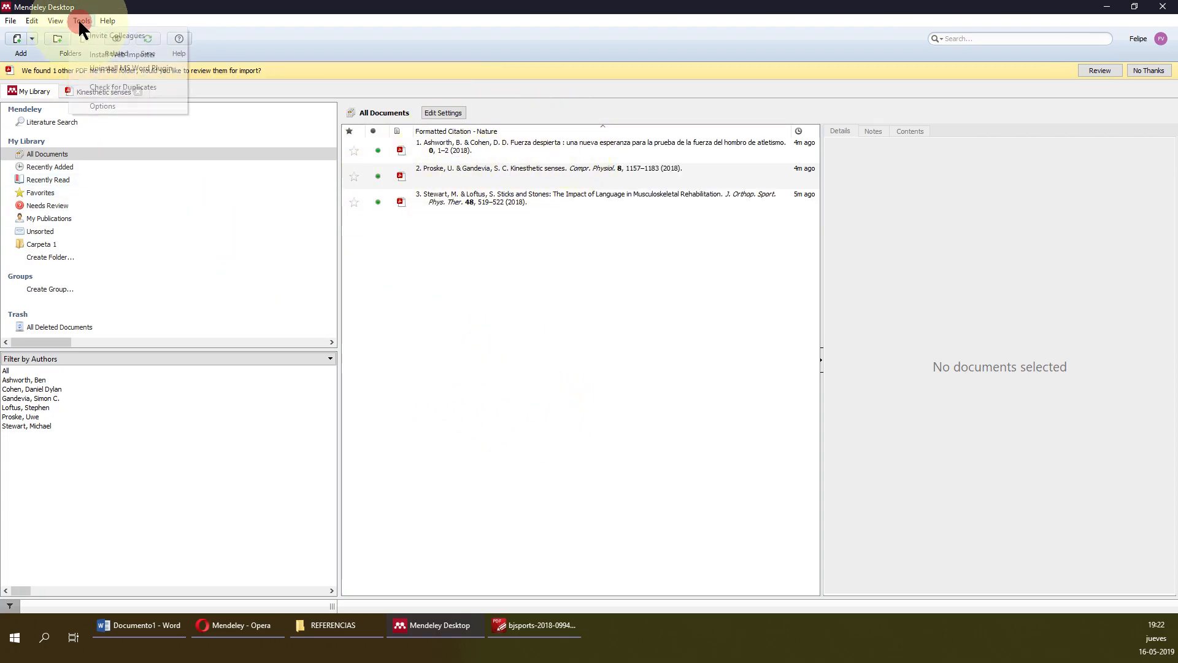
pyautogui.moveTo(56, 25)
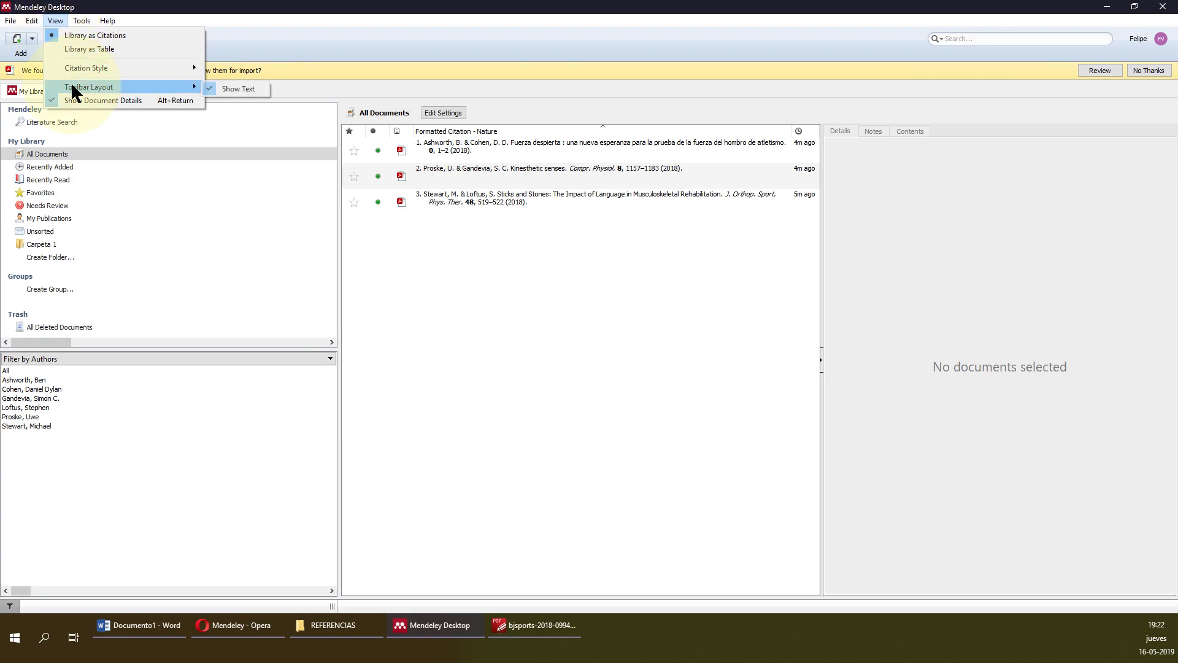
pyautogui.moveTo(147, 71)
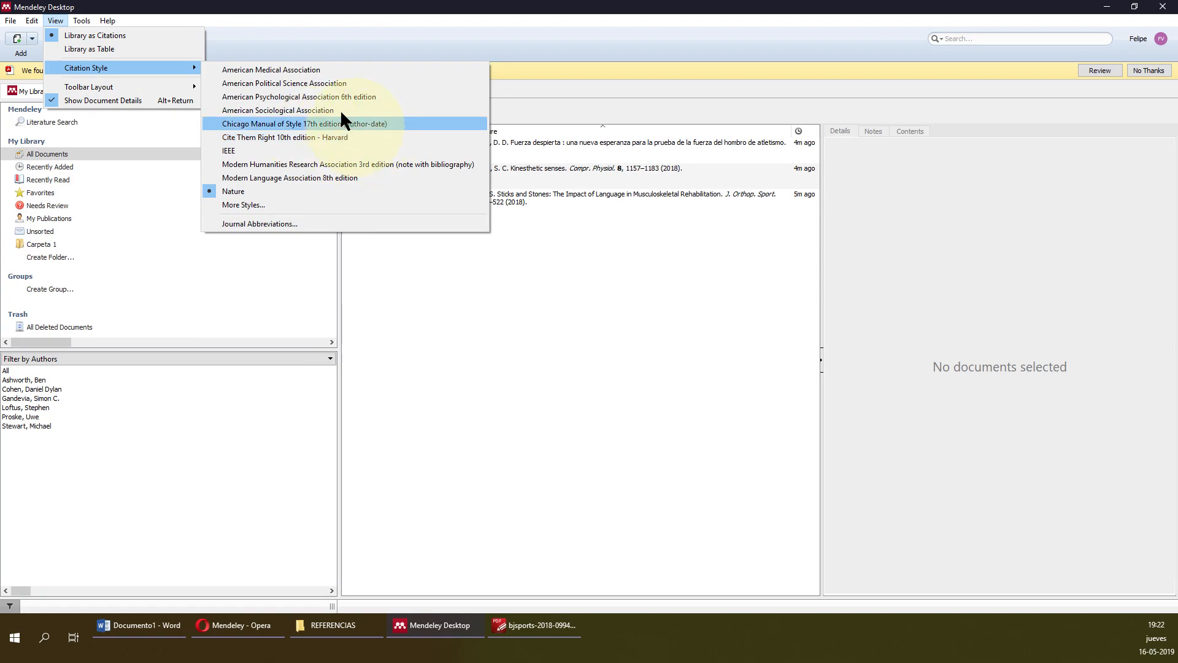
pyautogui.click(314, 70)
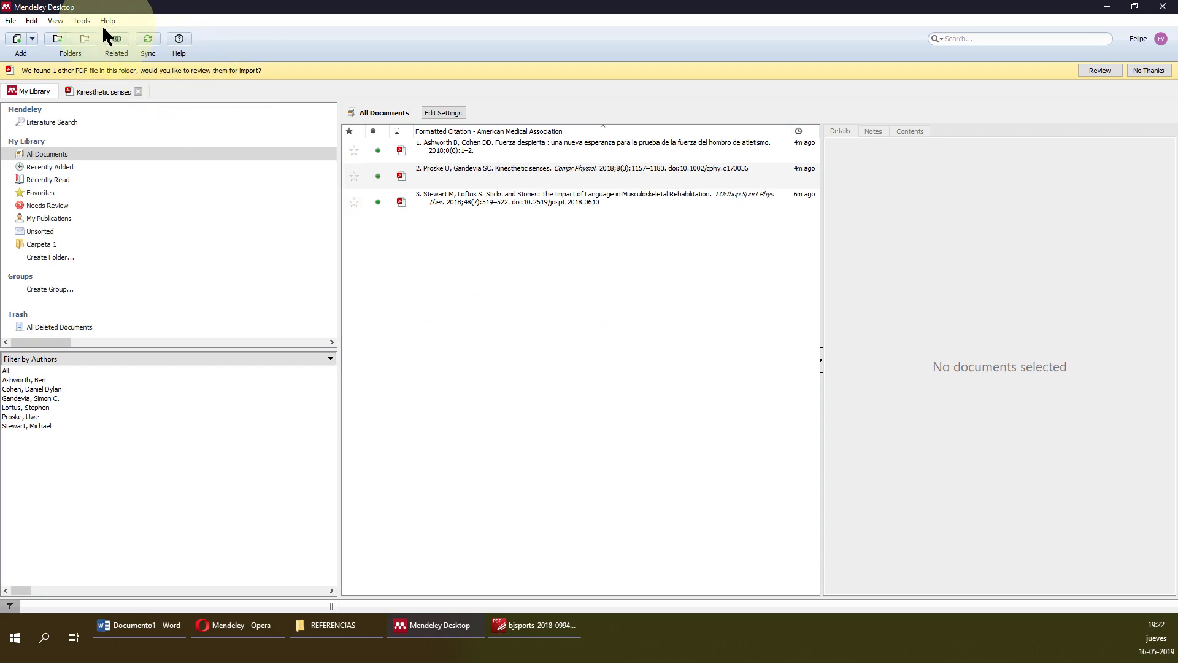
pyautogui.click(83, 23)
pyautogui.moveTo(55, 23)
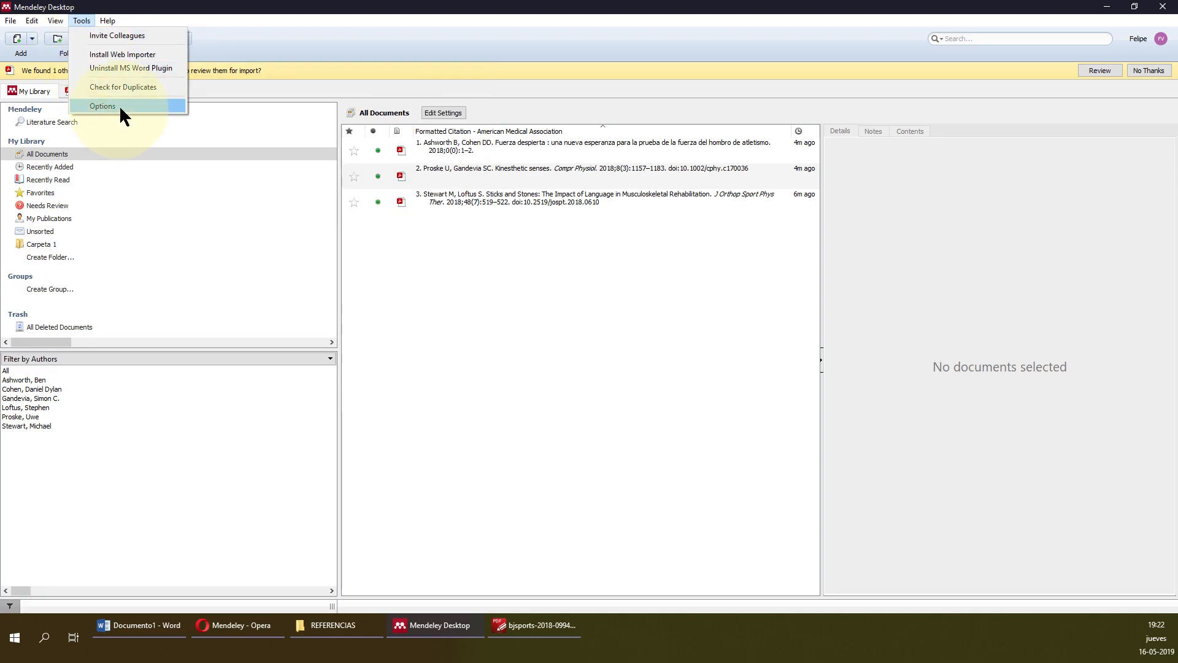
# Open Options and look through the Document Details, Watched Folders and File Organizer tabs.
pyautogui.click(119, 105)
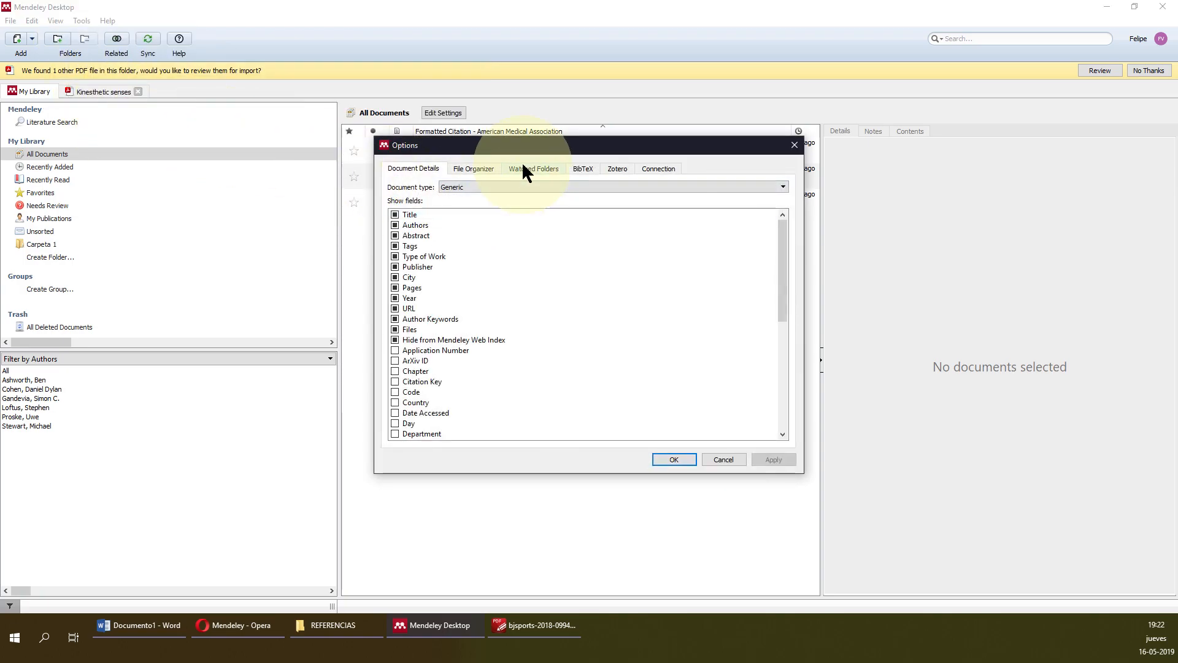
pyautogui.click(479, 167)
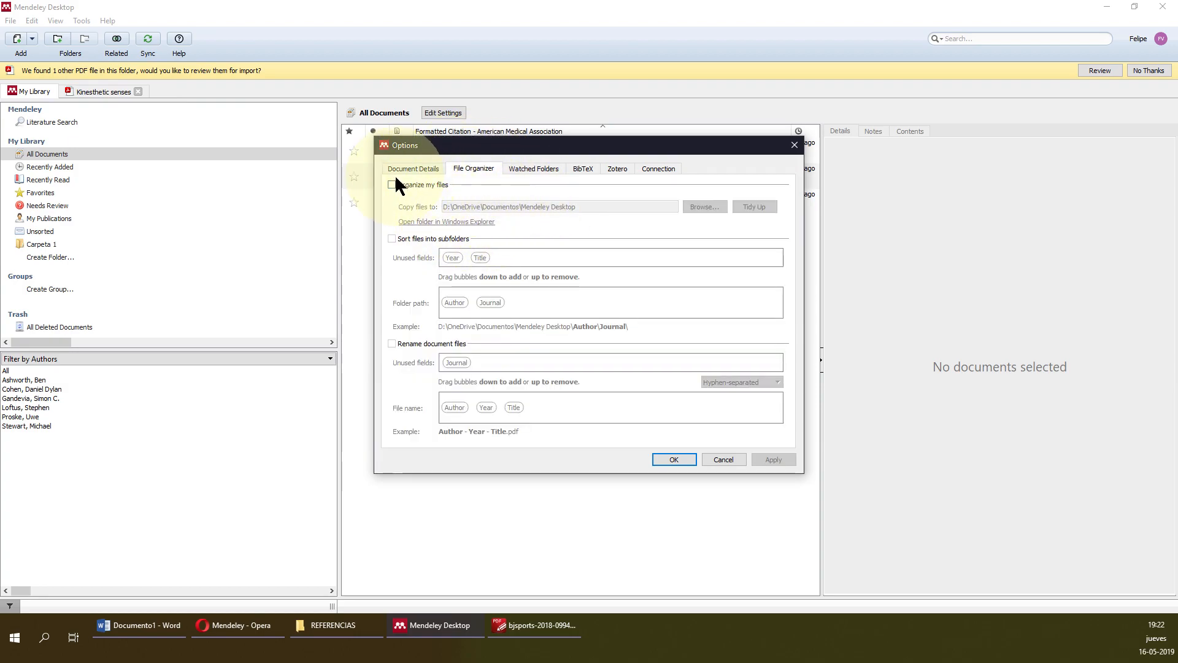
pyautogui.click(432, 167)
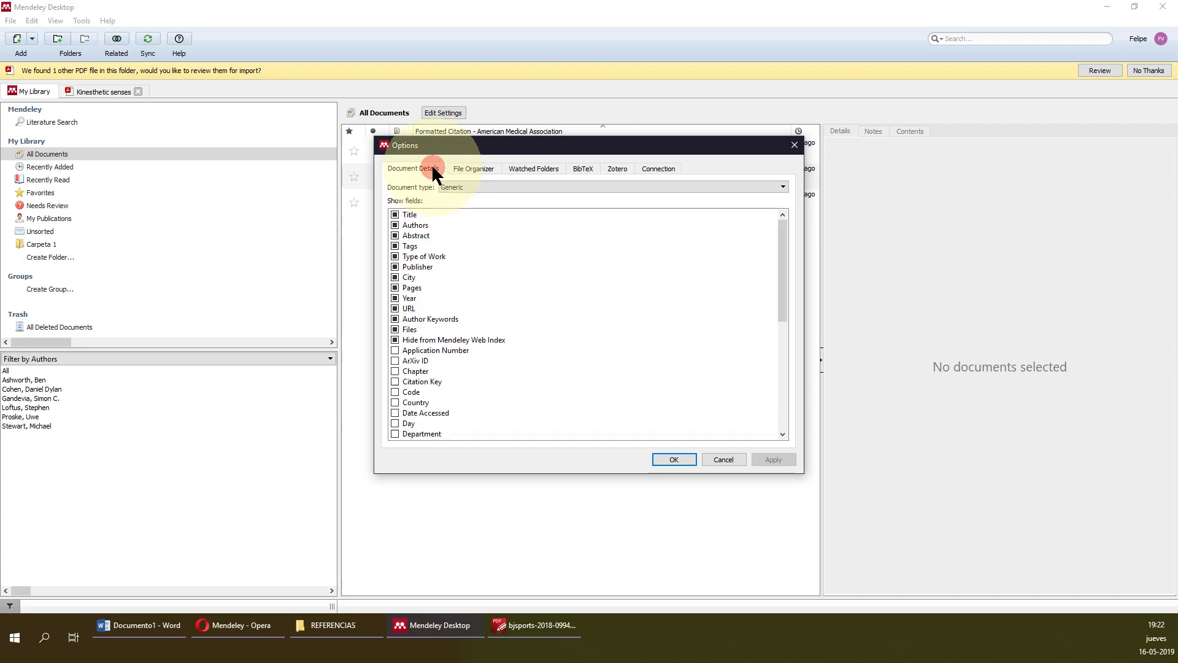
pyautogui.click(471, 168)
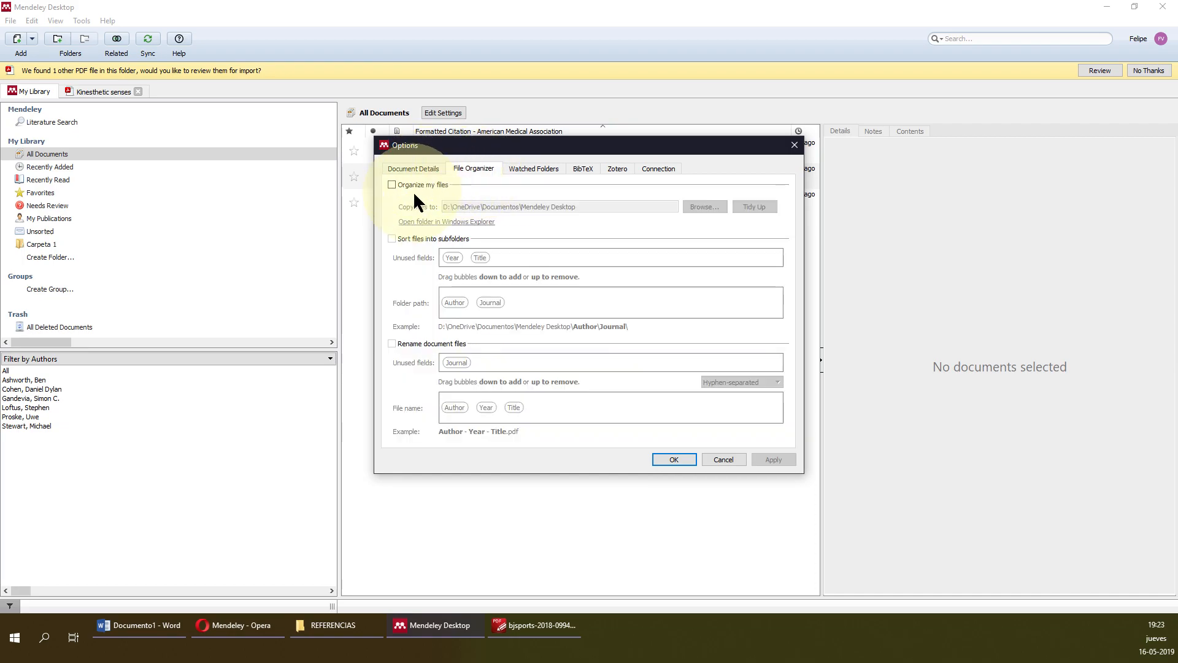
pyautogui.click(527, 165)
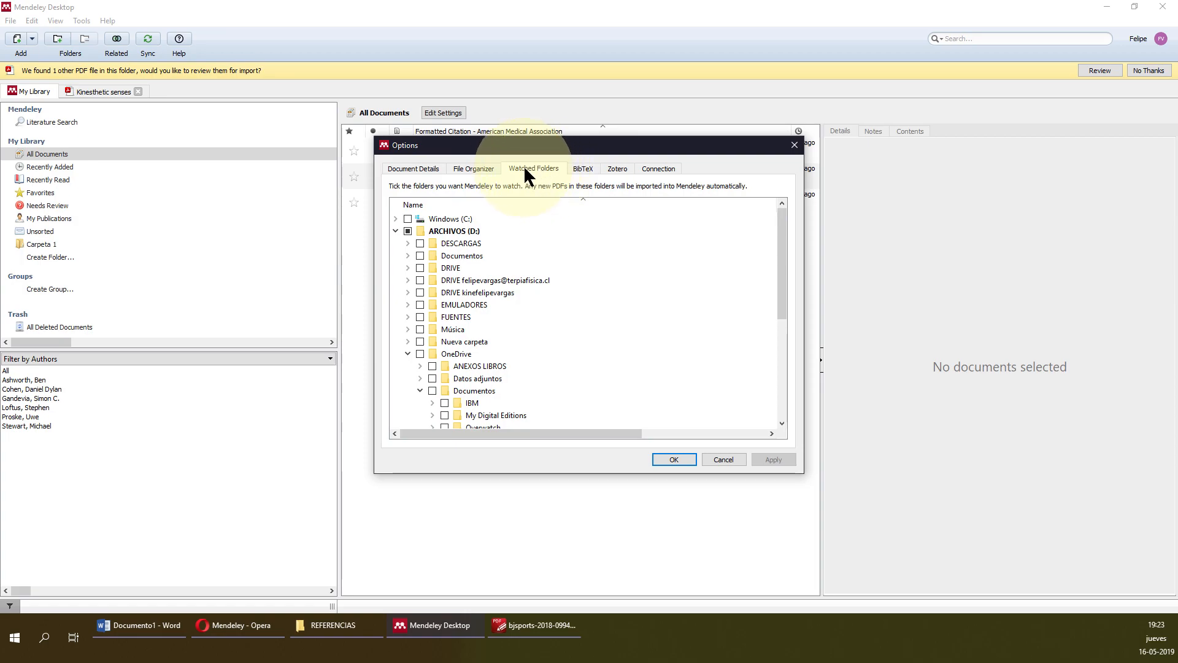
pyautogui.click(482, 168)
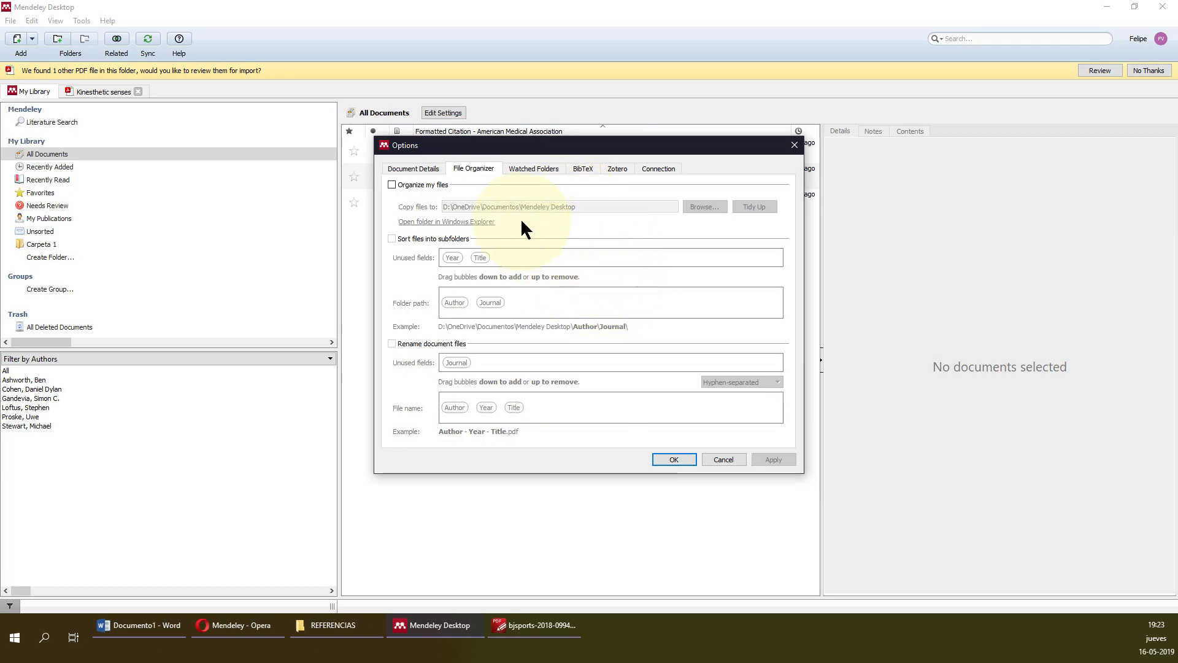
# Enable Organize my files and Rename document files, with Title first in the file name pattern.
pyautogui.click(391, 184)
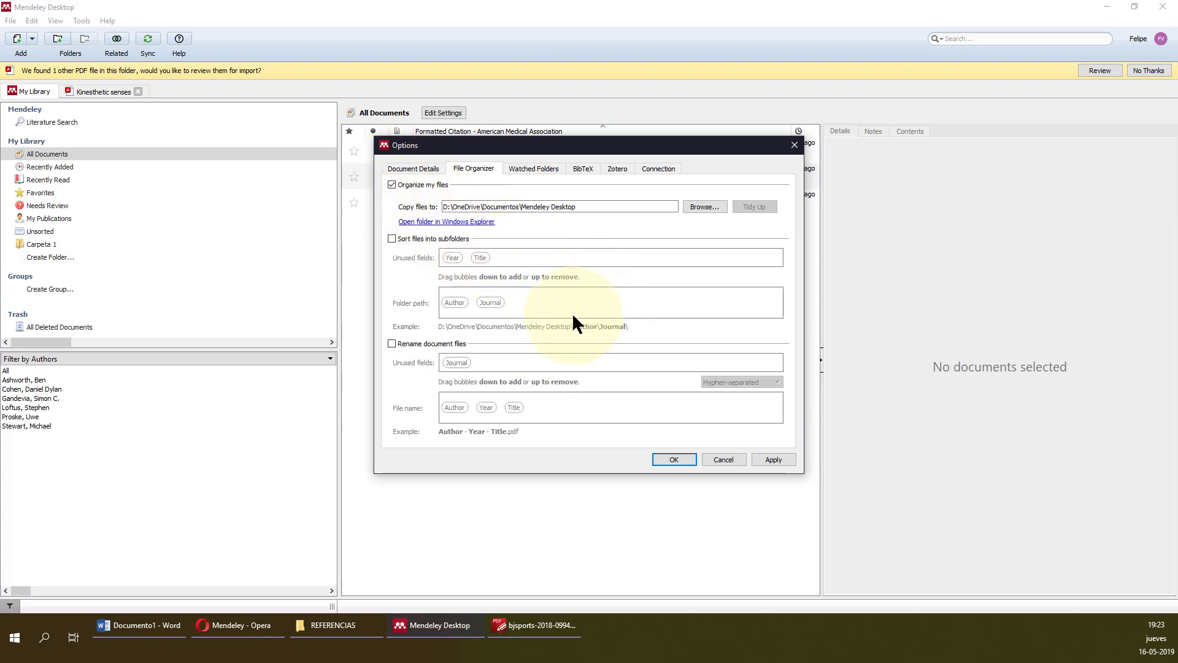
pyautogui.click(392, 184)
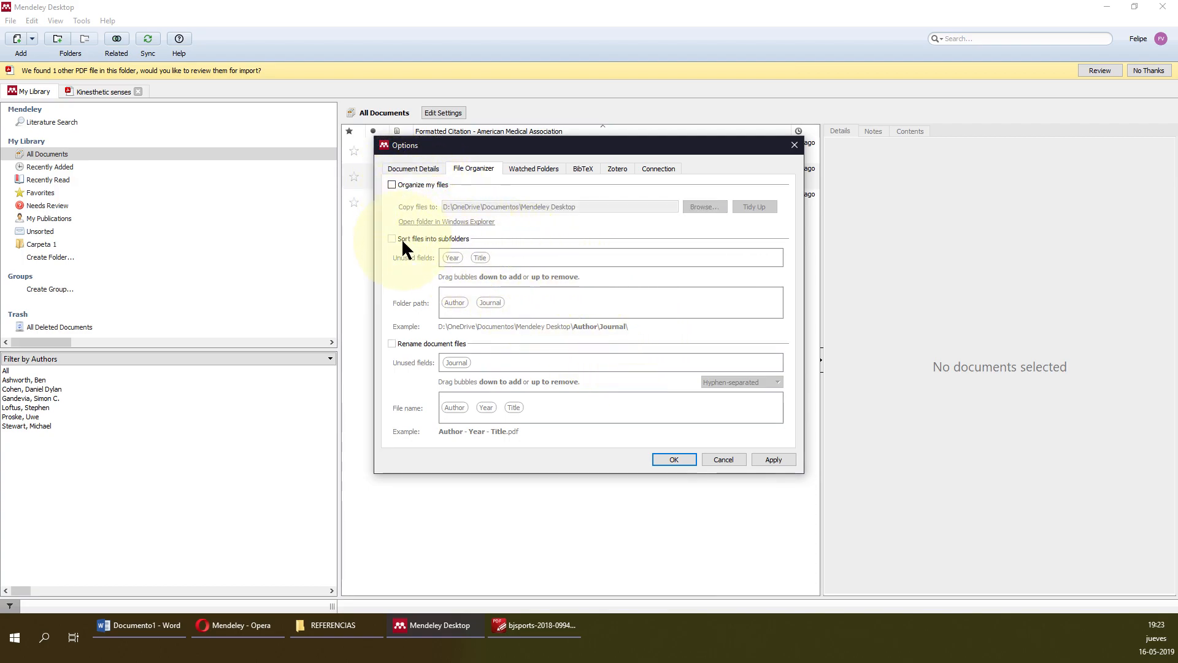
pyautogui.click(392, 184)
pyautogui.click(393, 239)
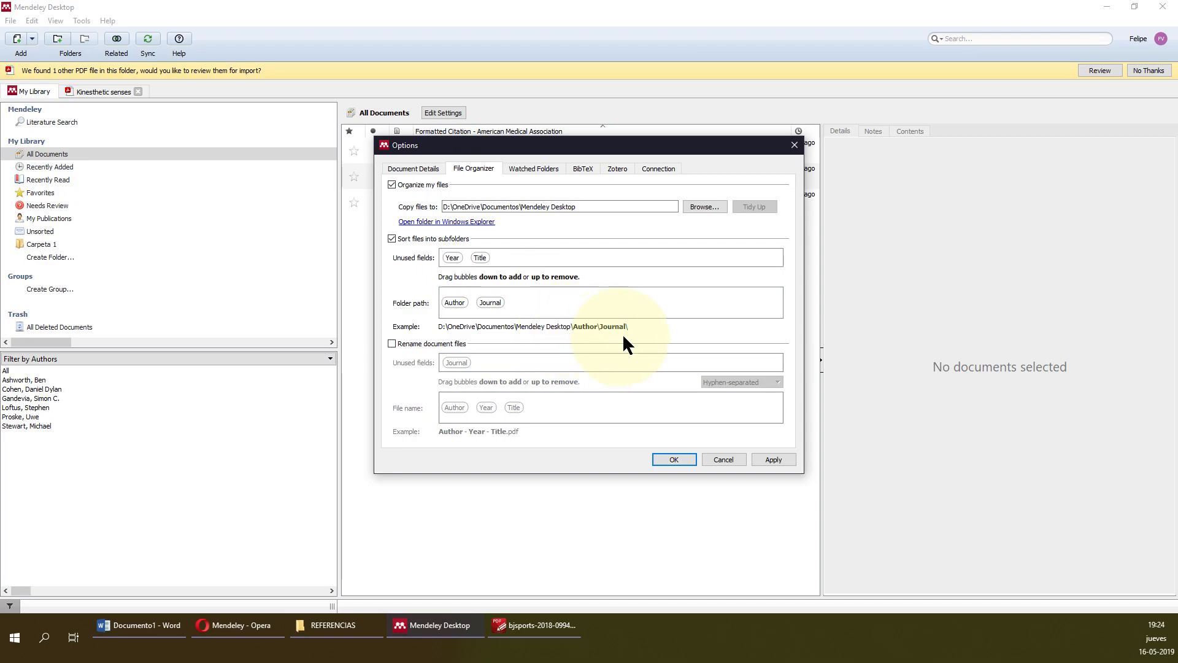
pyautogui.moveTo(481, 254); pyautogui.dragTo(551, 301)
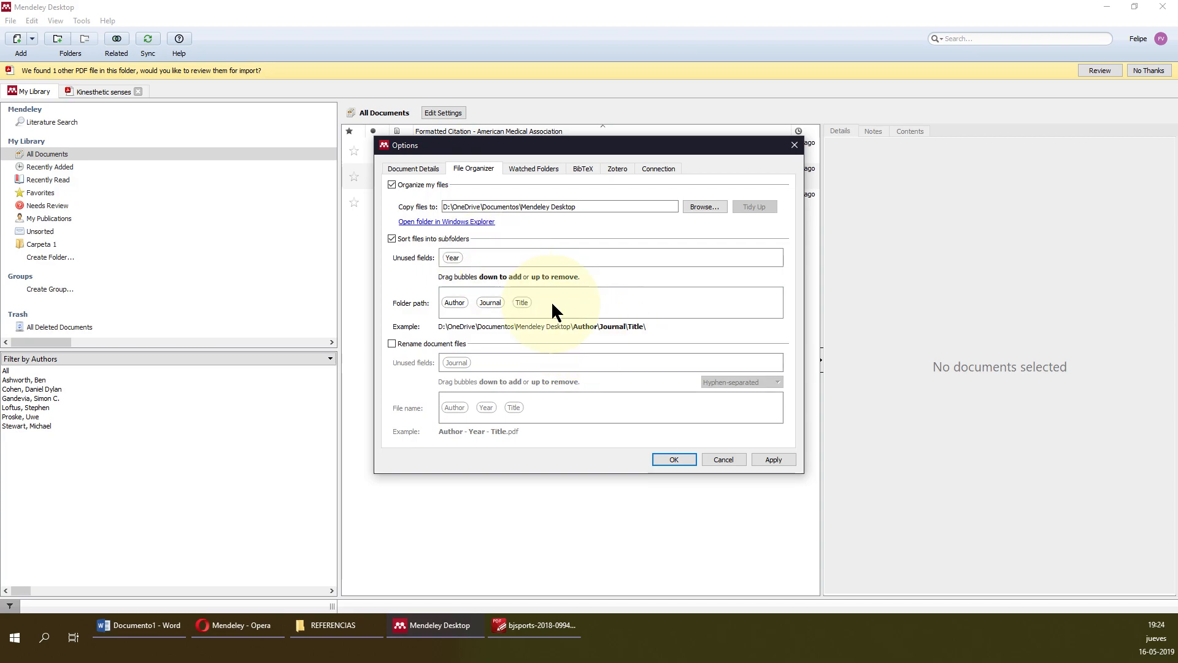
pyautogui.click(392, 239)
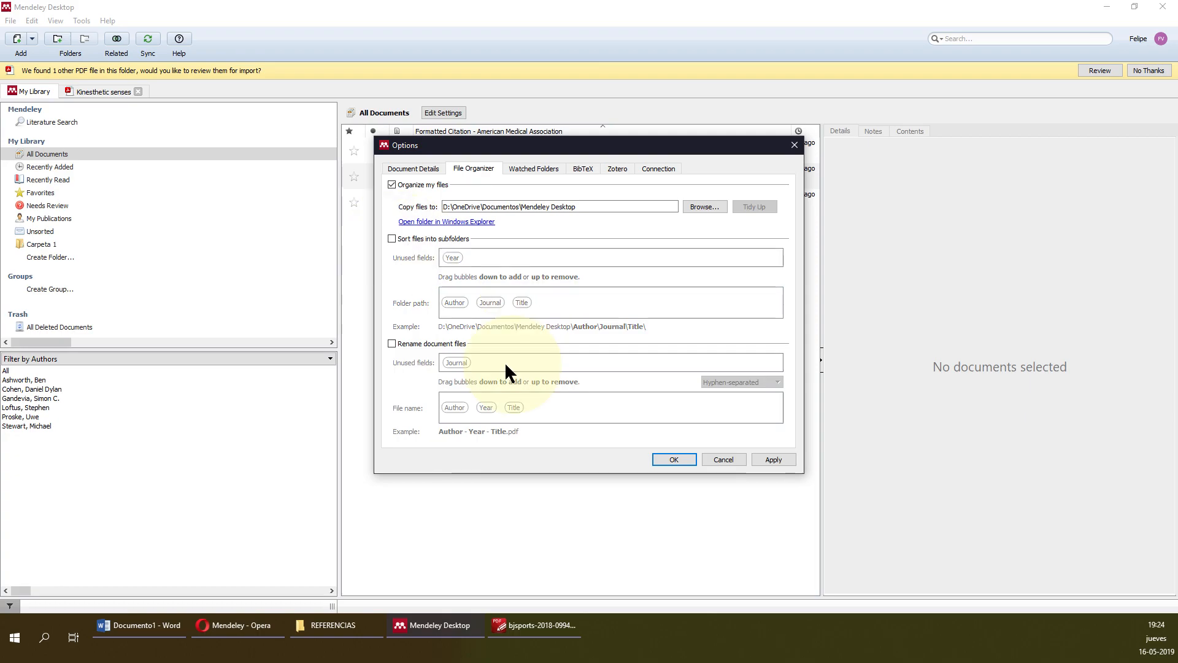
pyautogui.click(393, 345)
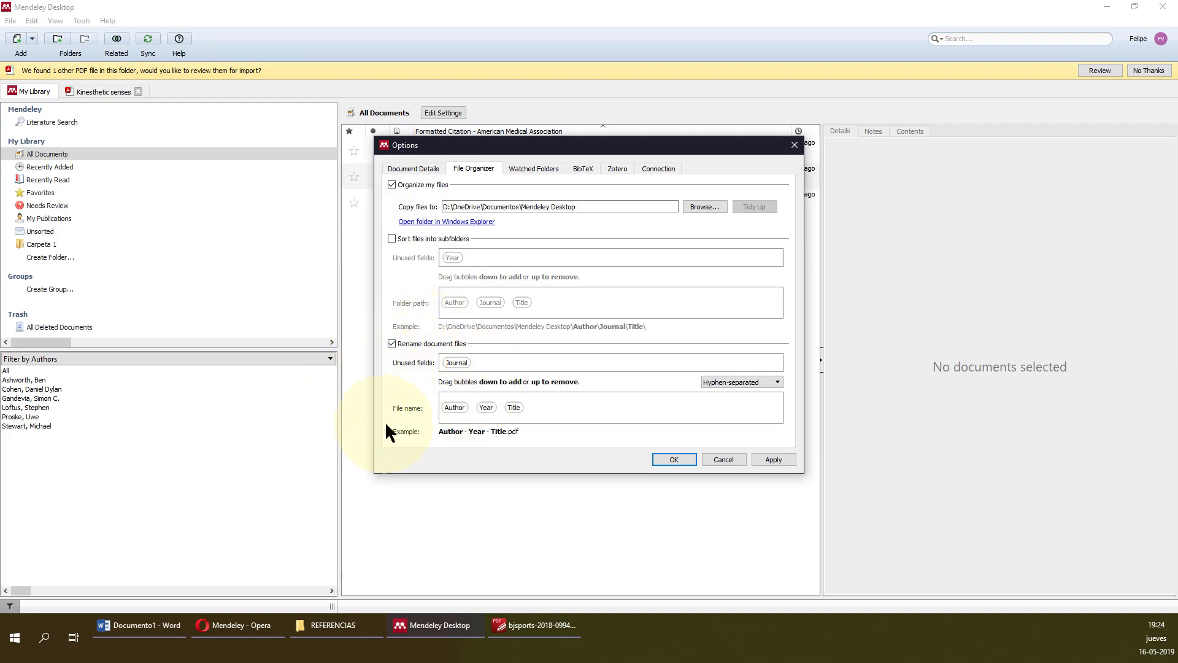
pyautogui.moveTo(514, 408)
pyautogui.mouseDown()
pyautogui.moveTo(440, 410)
pyautogui.moveTo(495, 404)
pyautogui.mouseUp()
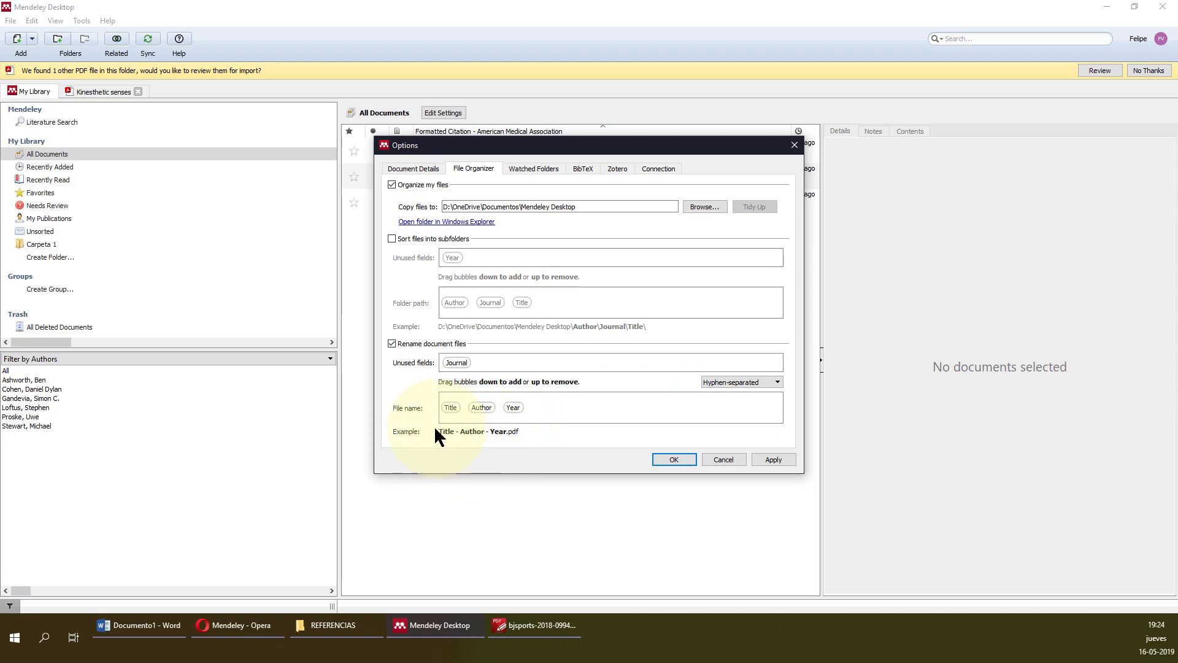
pyautogui.moveTo(594, 145); pyautogui.dragTo(549, 274)
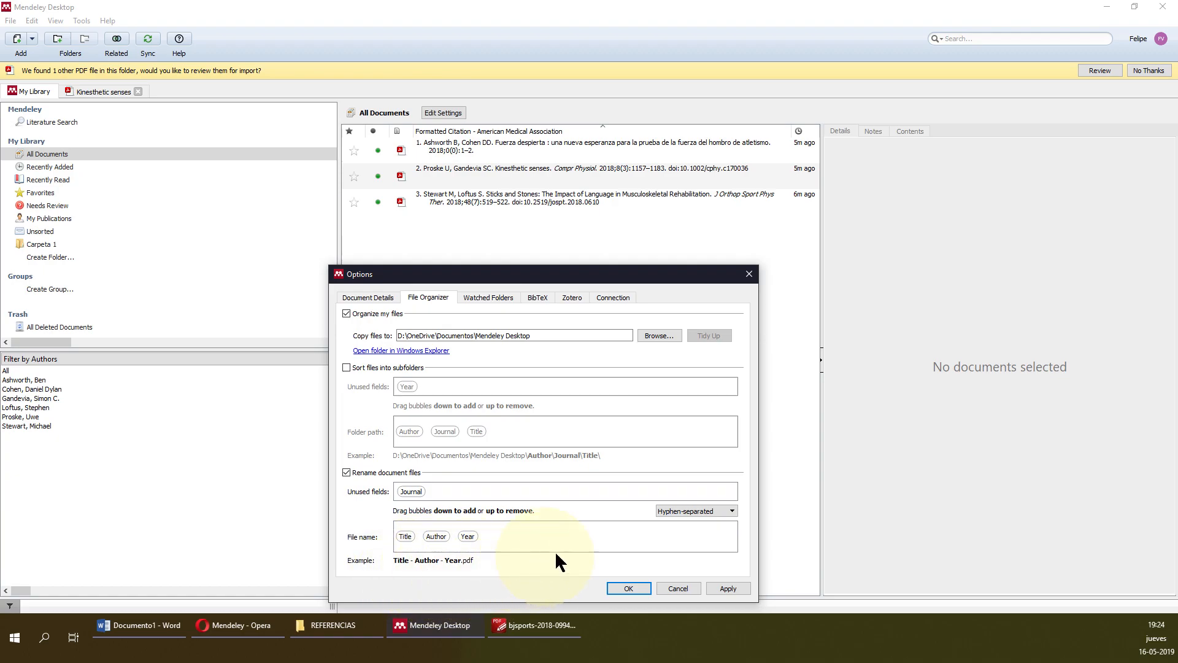
# Try underscore, comma and period file name separators, then settle back on hyphens.
pyautogui.click(727, 510)
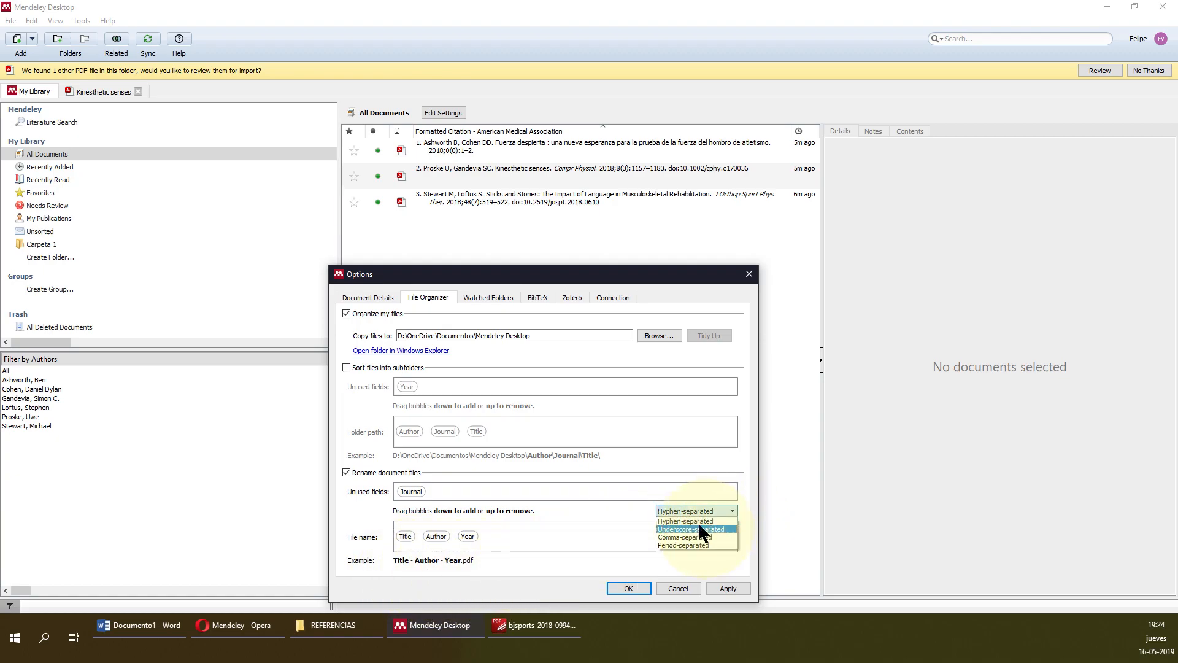
pyautogui.click(675, 529)
pyautogui.click(723, 512)
pyautogui.click(723, 526)
pyautogui.click(730, 511)
pyautogui.click(733, 546)
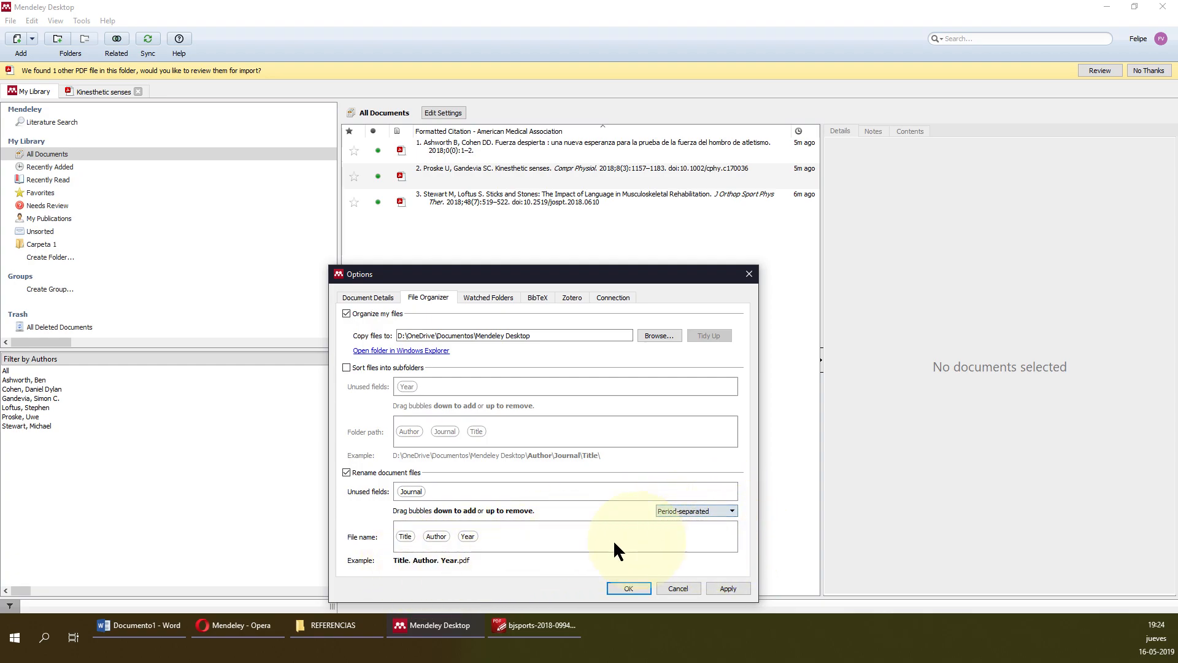
pyautogui.click(691, 511)
pyautogui.click(690, 521)
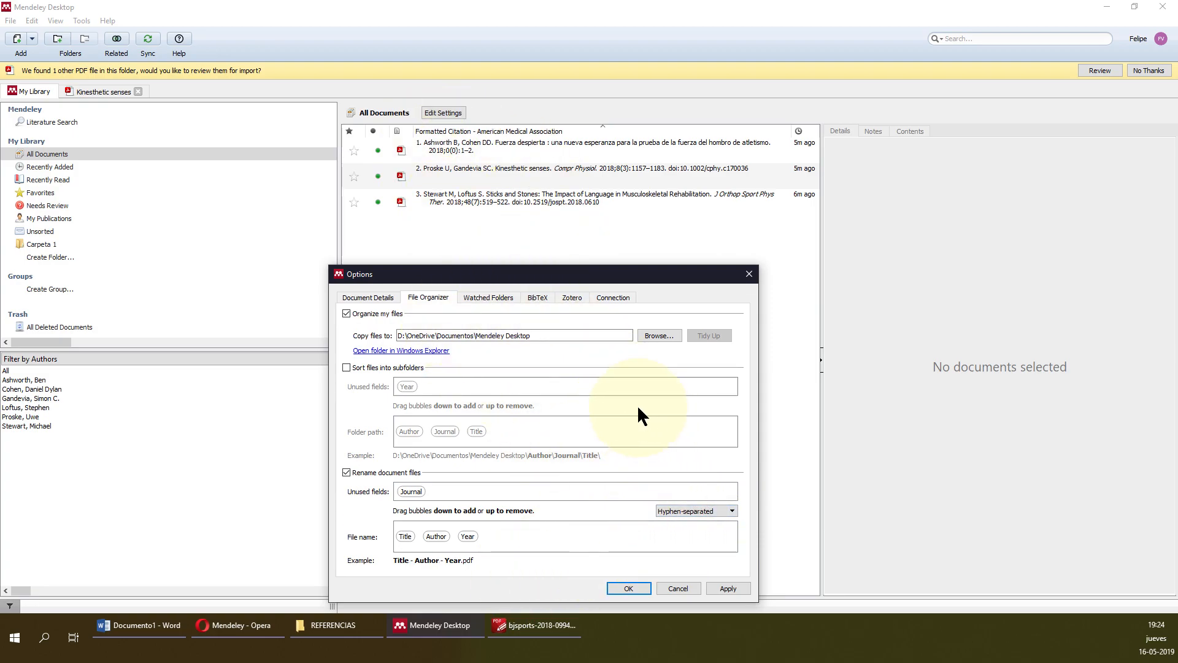
# Move the Options window back and close it with Cancel, discarding the changes.
pyautogui.moveTo(552, 276); pyautogui.dragTo(613, 182)
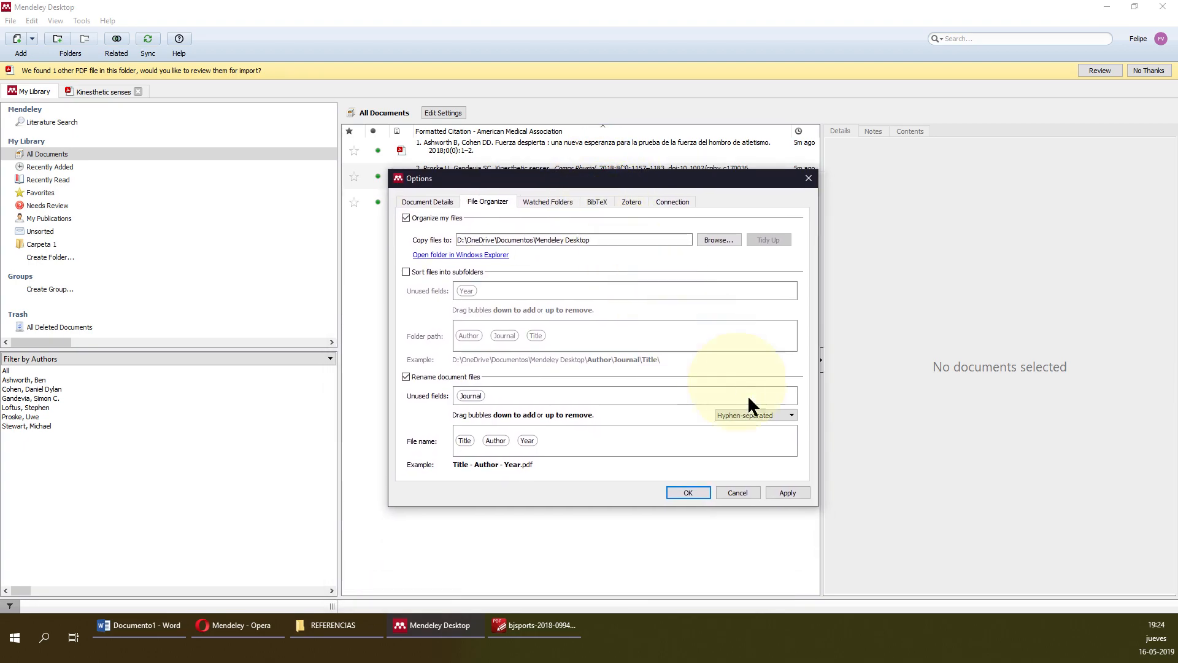
pyautogui.click(739, 492)
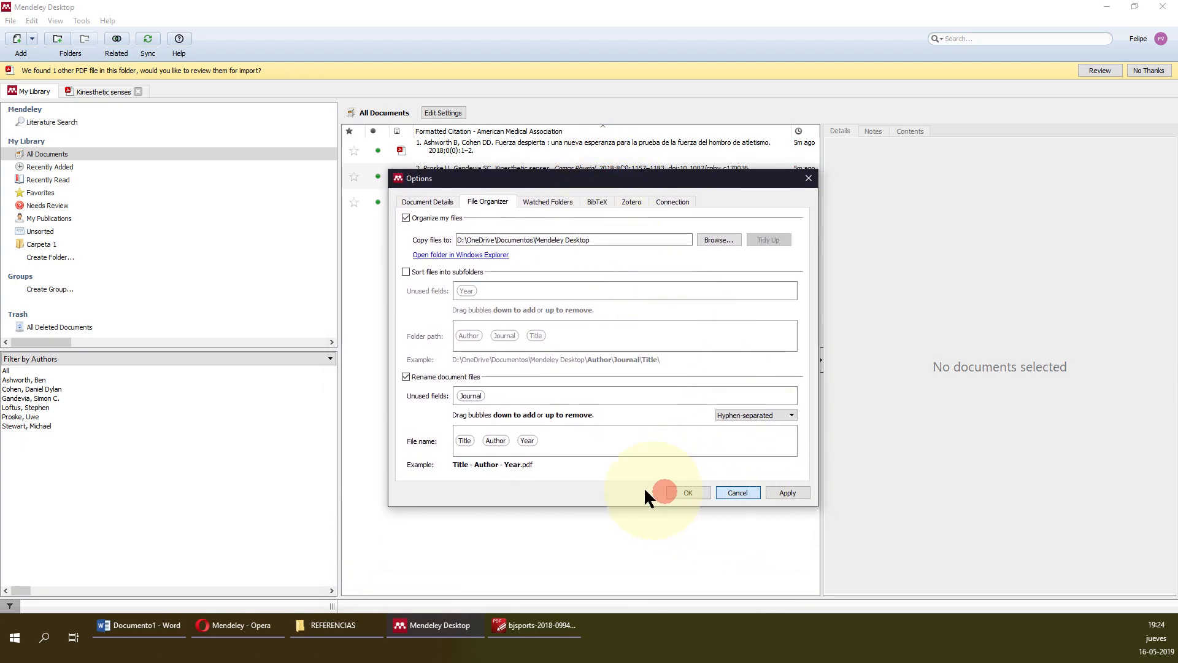
pyautogui.click(448, 201)
pyautogui.click(468, 200)
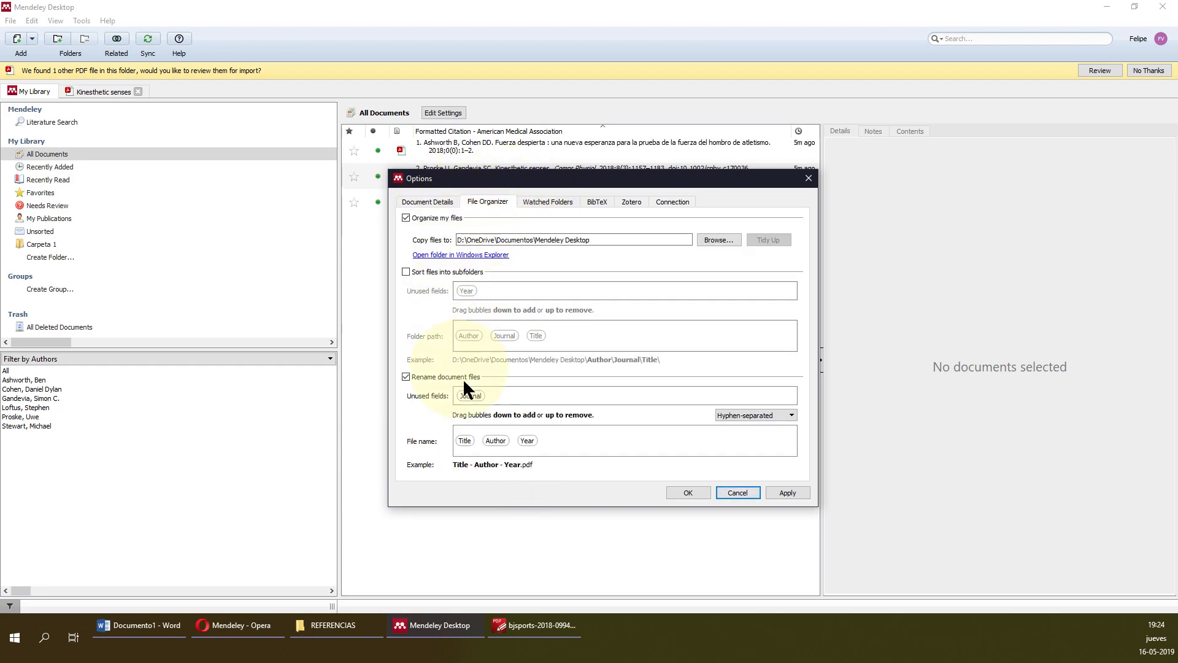
pyautogui.click(749, 494)
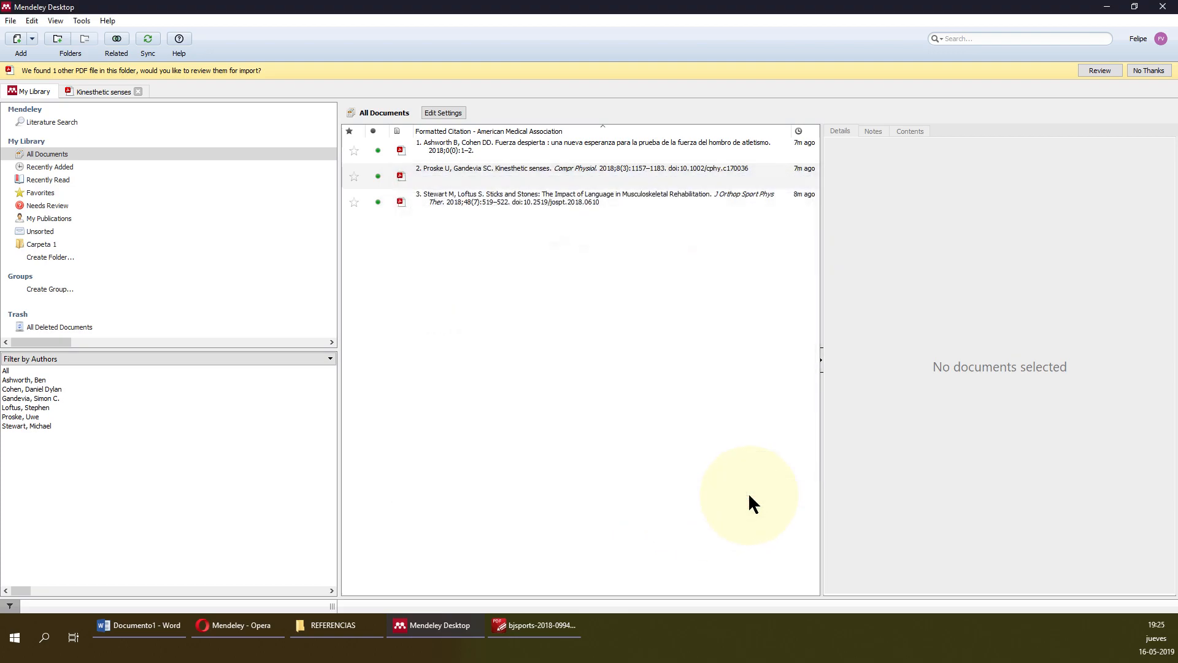
# Review the Kinesthetic senses paper's details in Mendeley, then minimize Mendeley to return to Word.
pyautogui.click(83, 21)
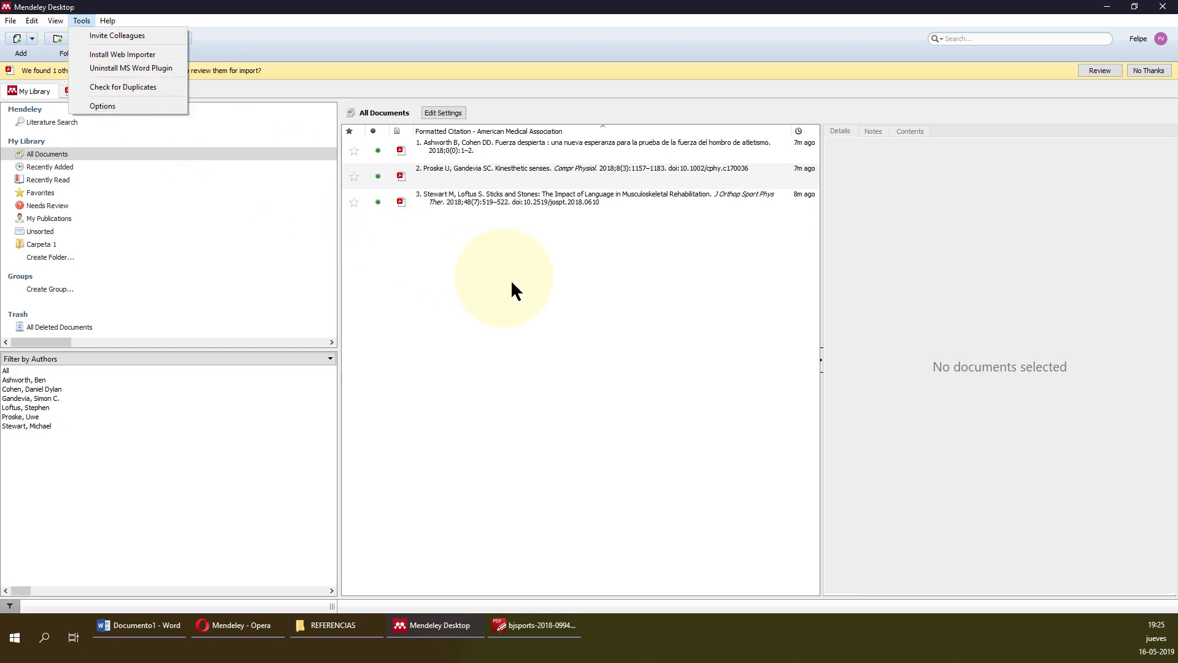
pyautogui.click(525, 289)
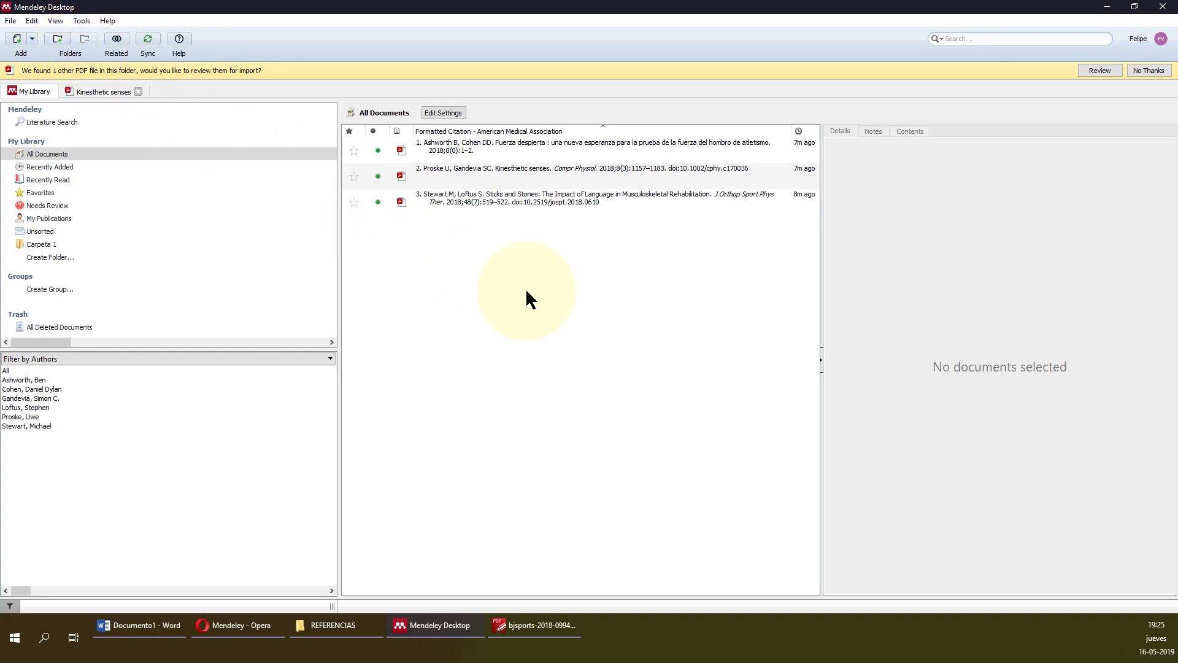
pyautogui.click(159, 625)
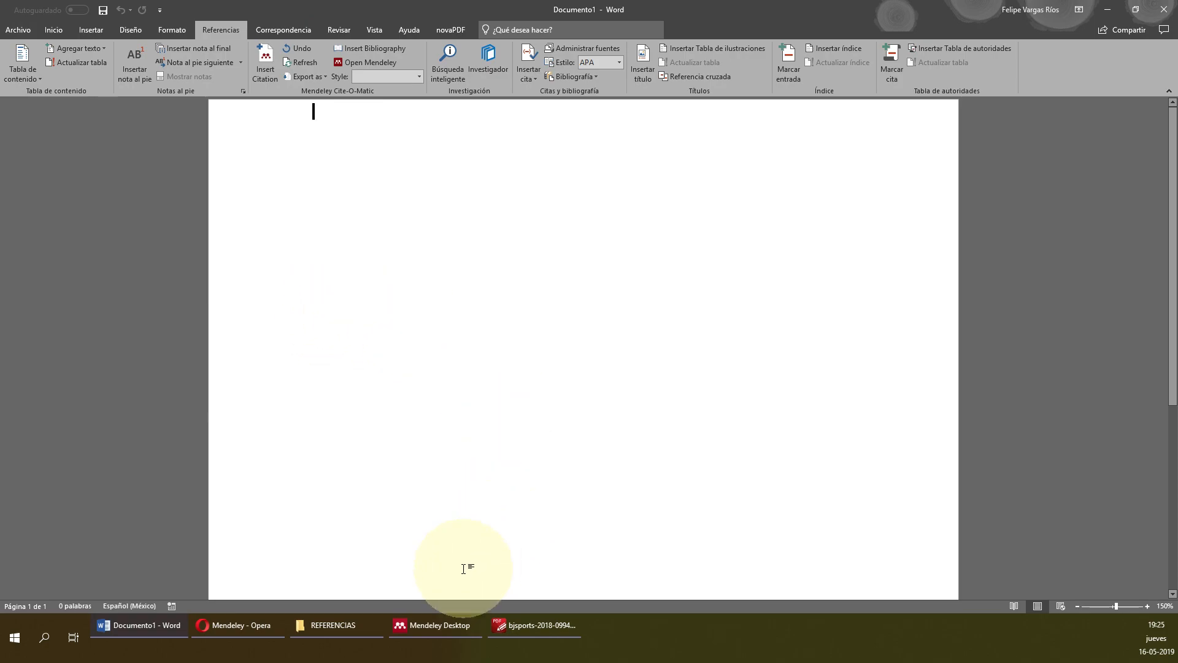
pyautogui.click(435, 624)
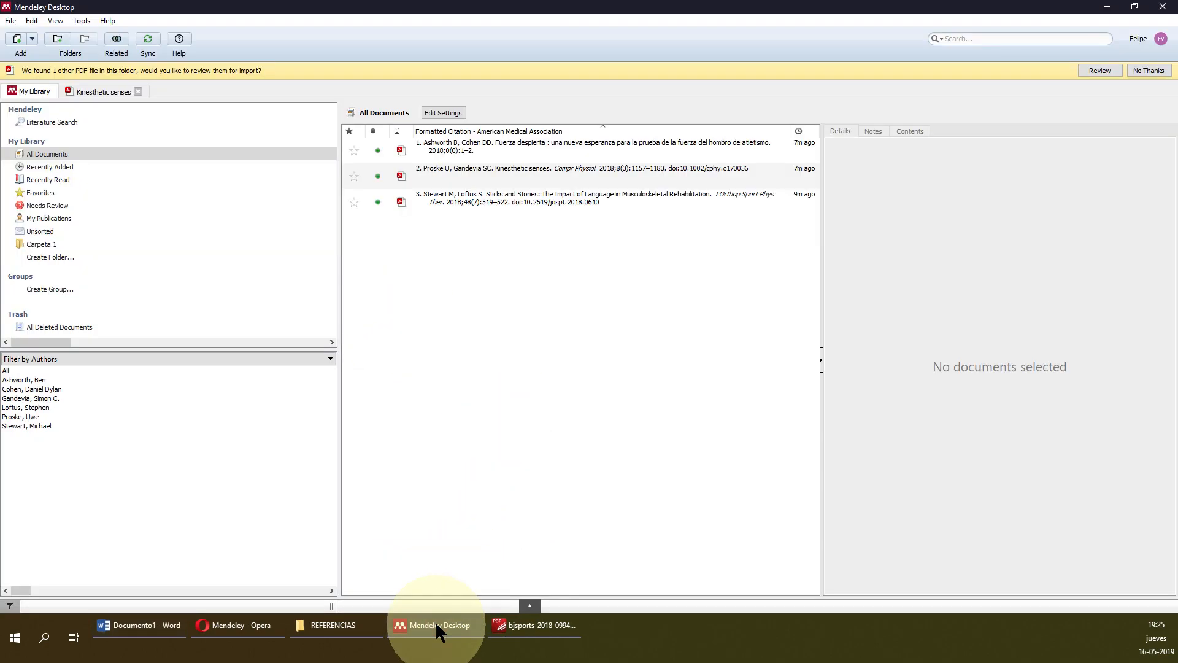
pyautogui.click(566, 152)
pyautogui.click(541, 168)
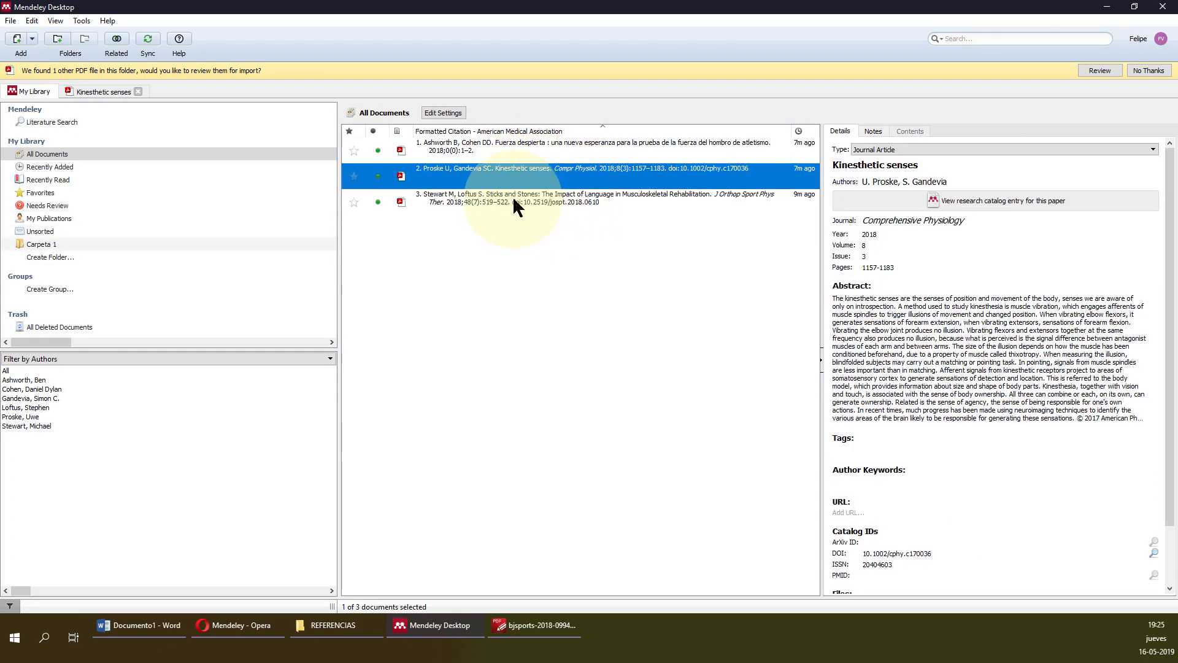
pyautogui.click(1106, 7)
# Type 'Los sentidos' as the first line of the blank Word page.
pyautogui.click(474, 378)
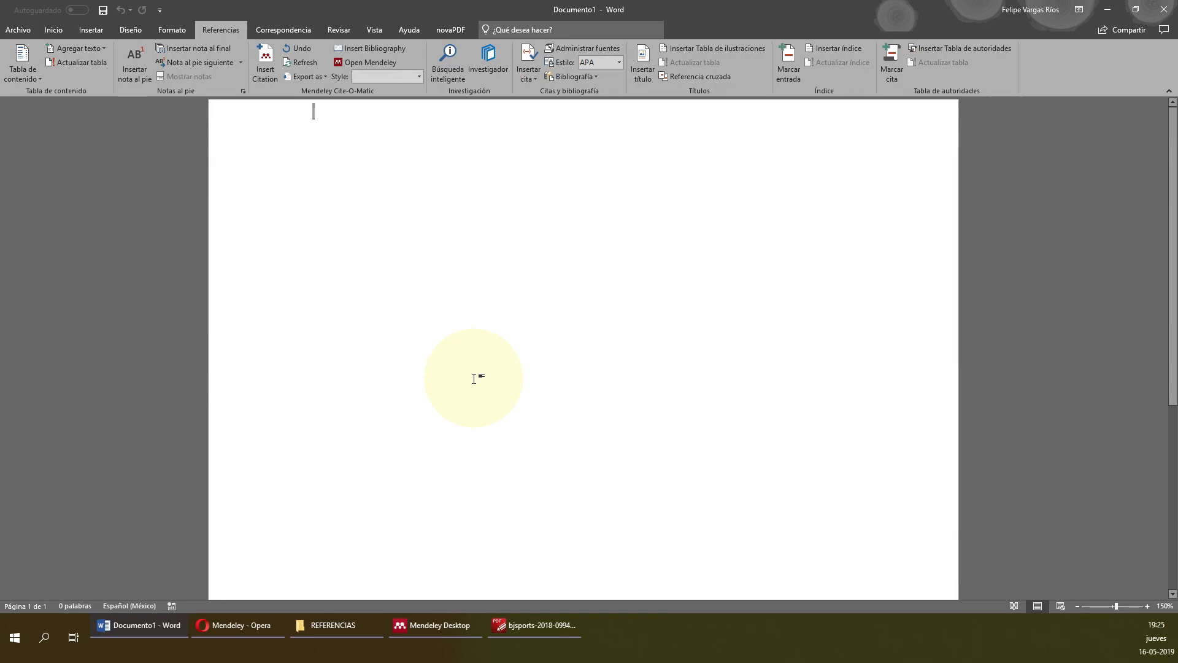
pyautogui.press('shift')
pyautogui.write('Los e')
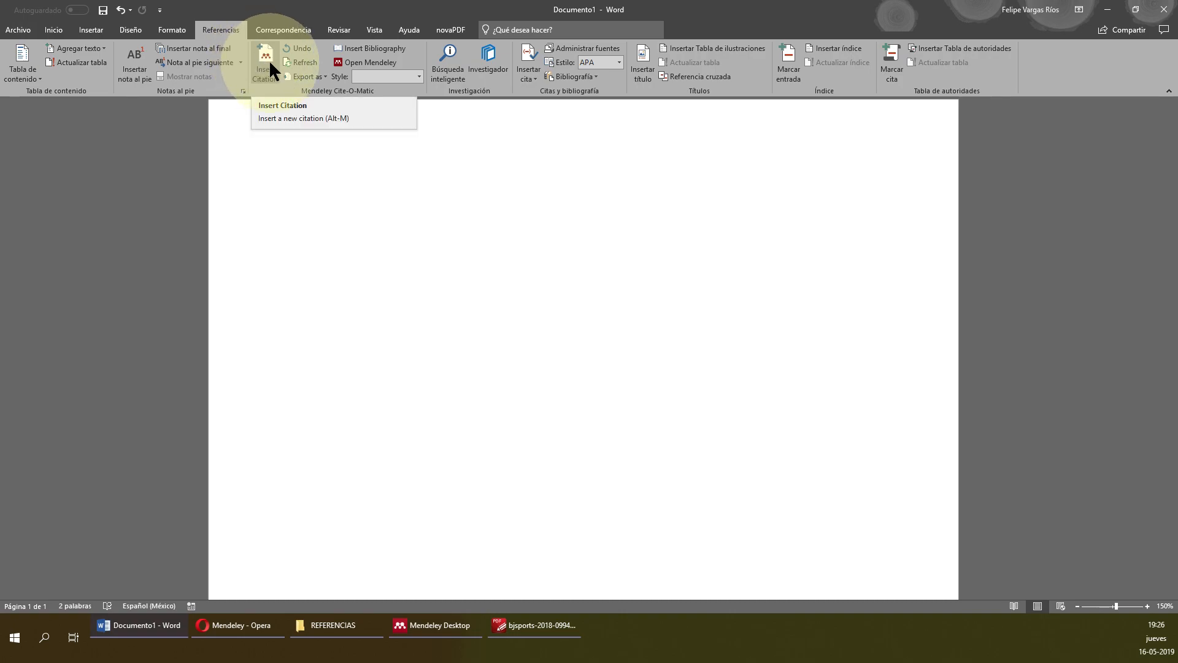
# Search 's' in Insert Citation and cite Proske's 2018 Kinesthetic senses paper after 'Los sentidos'.
pyautogui.click(270, 62)
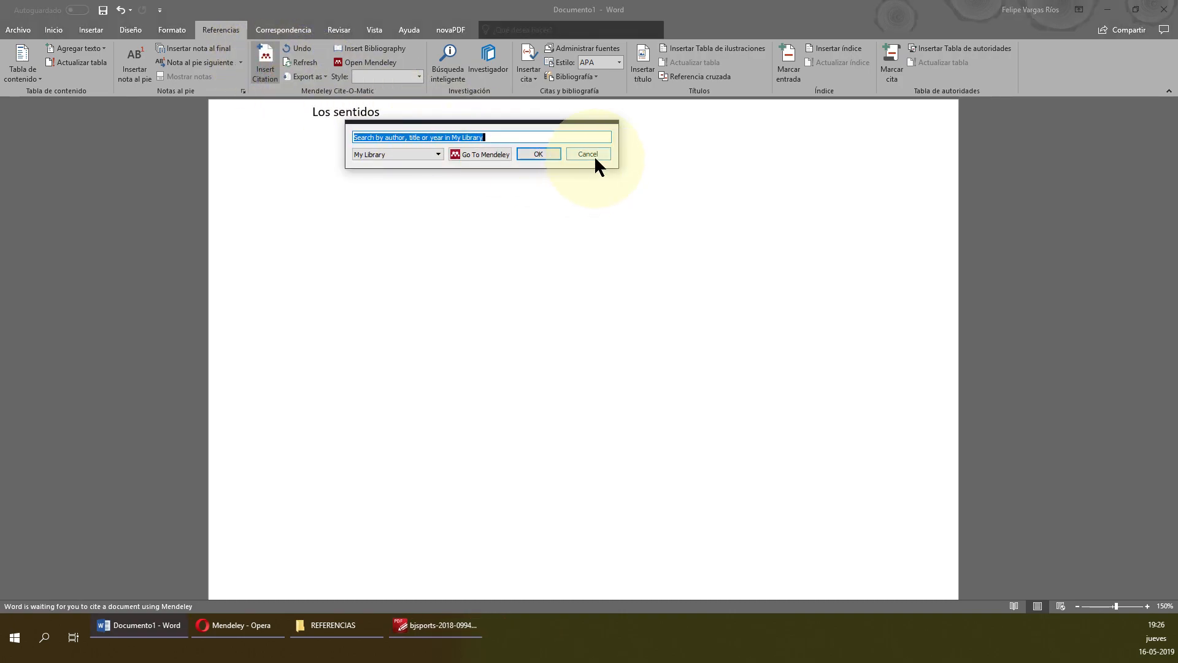
pyautogui.click(587, 154)
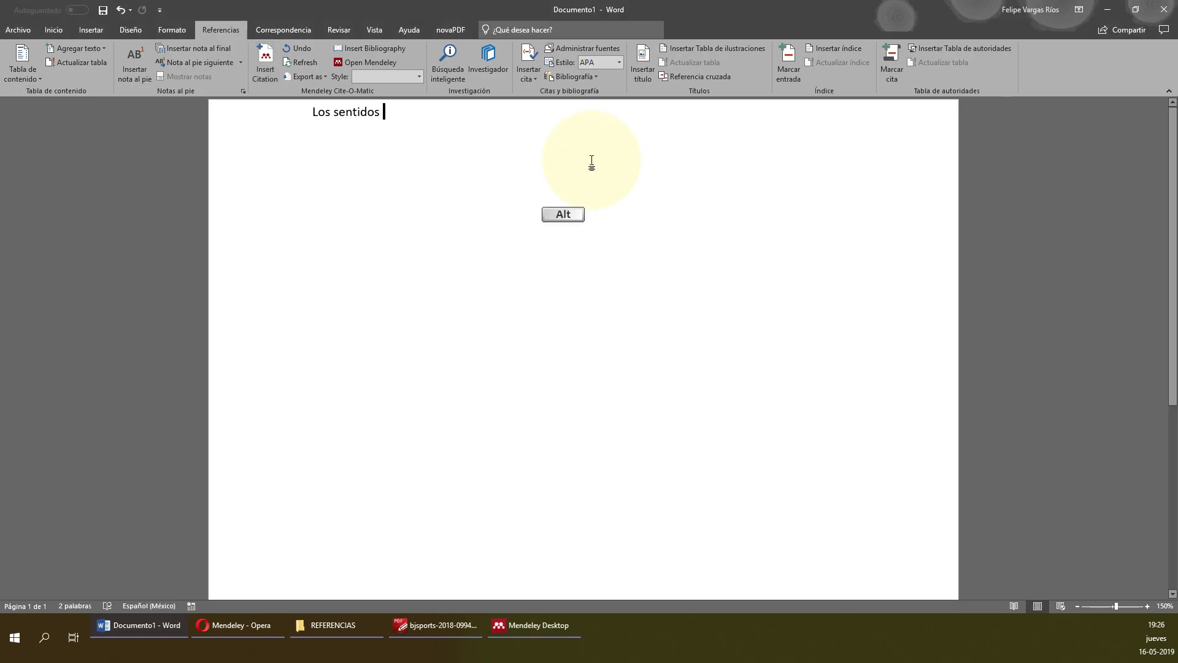
pyautogui.hotkey('alt', 'm')
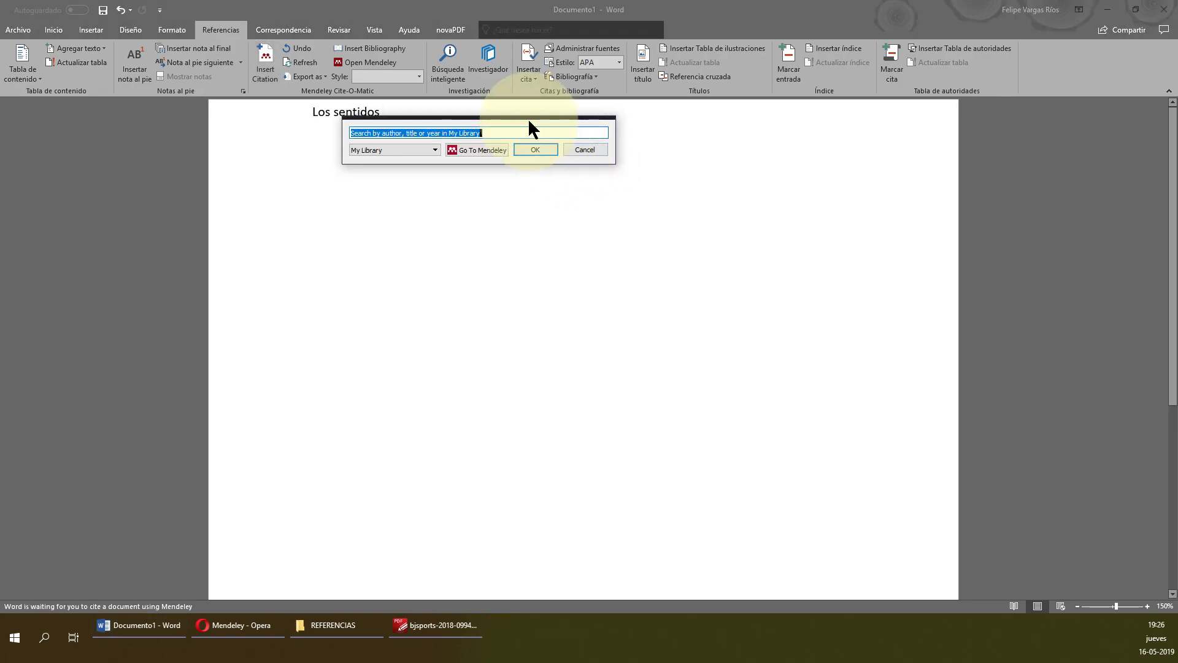
pyautogui.moveTo(579, 130); pyautogui.dragTo(610, 134)
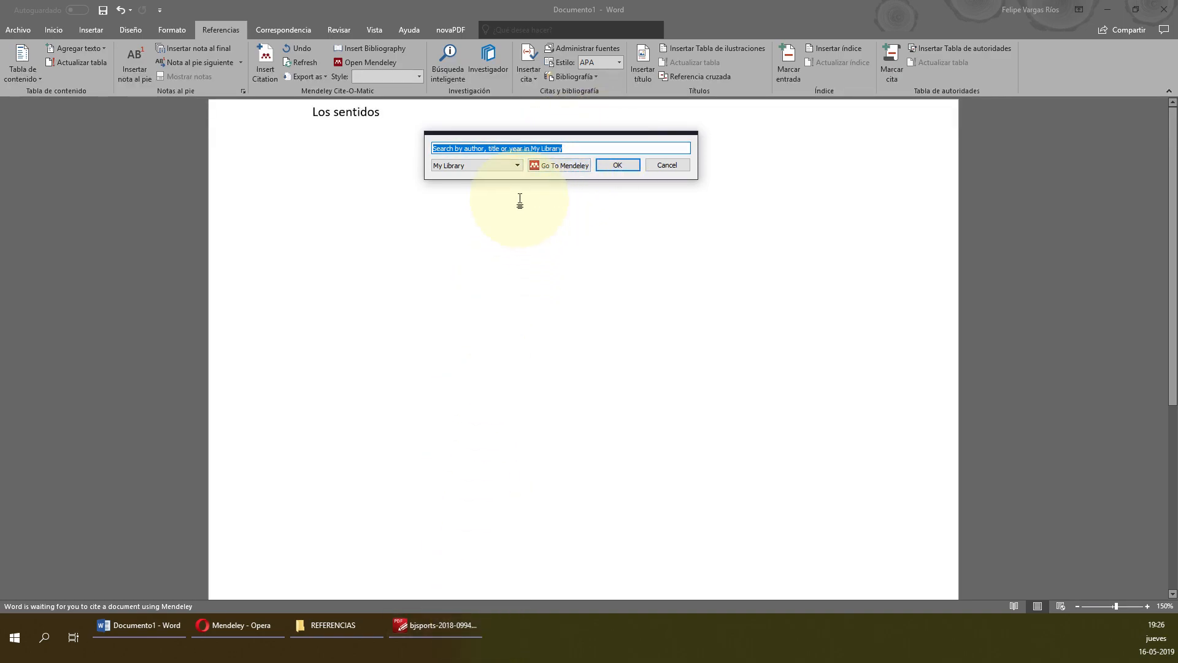
pyautogui.click(508, 165)
pyautogui.moveTo(586, 145); pyautogui.dragTo(327, 134)
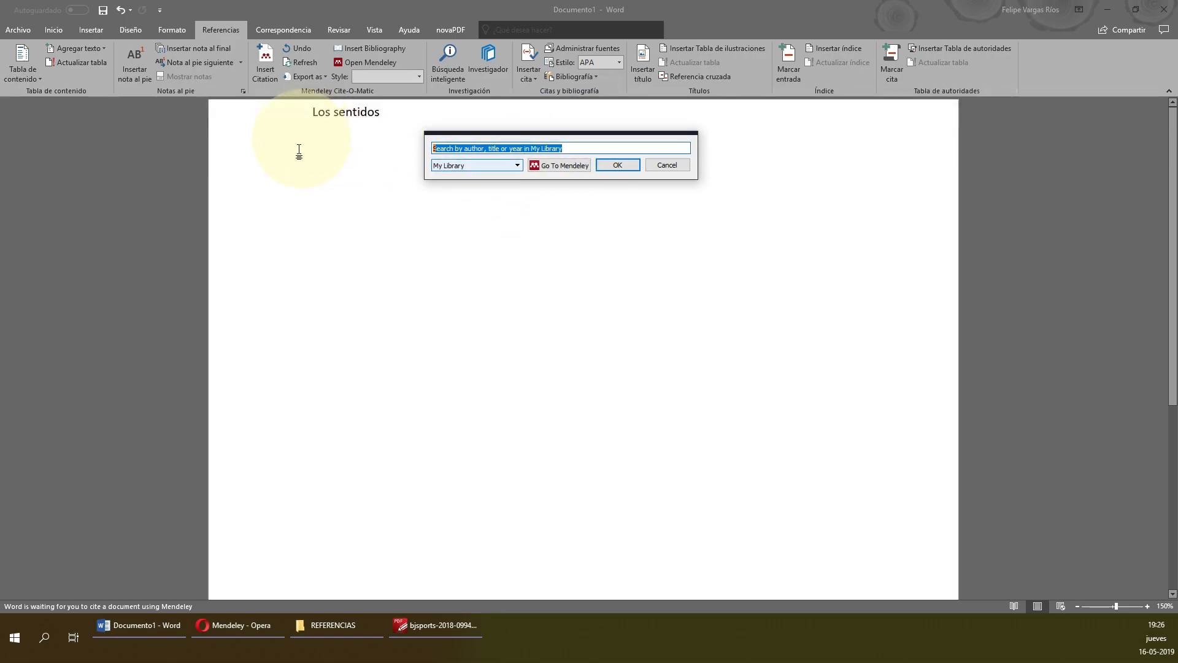
pyautogui.write('s')
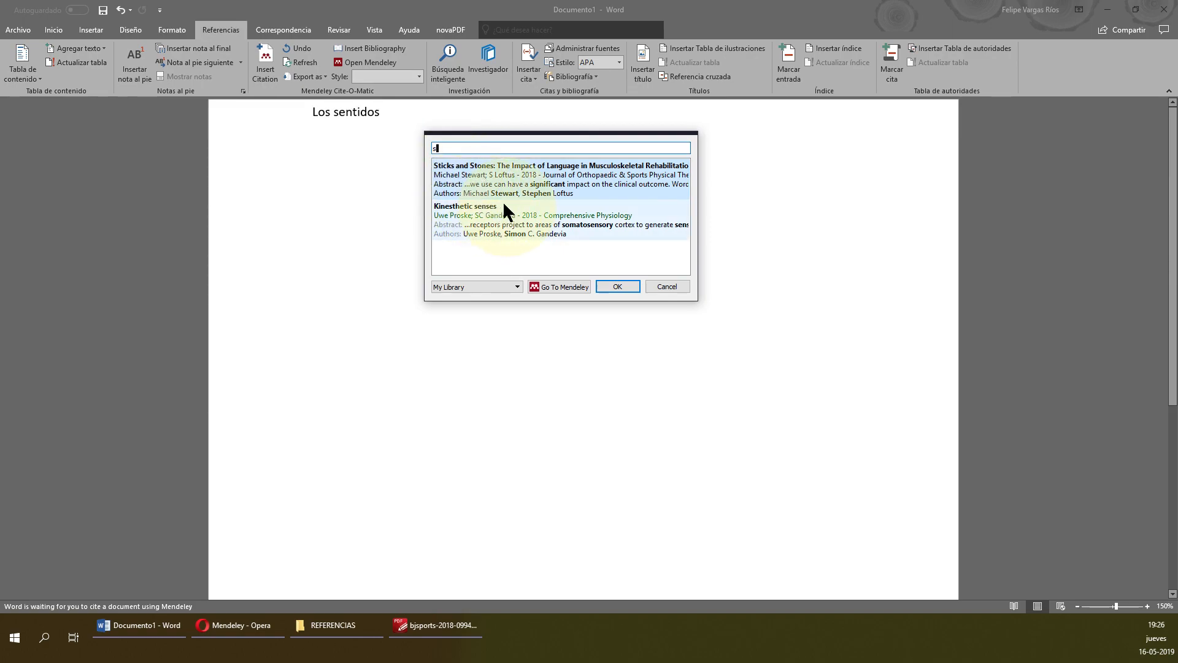
pyautogui.click(540, 215)
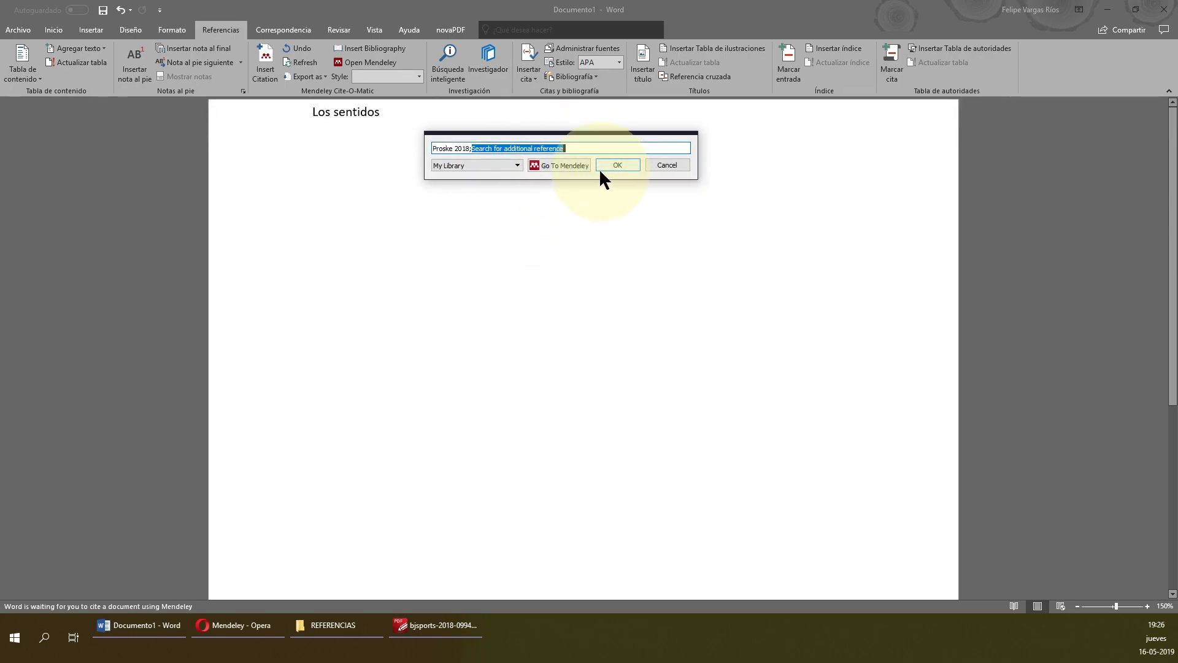
pyautogui.click(618, 165)
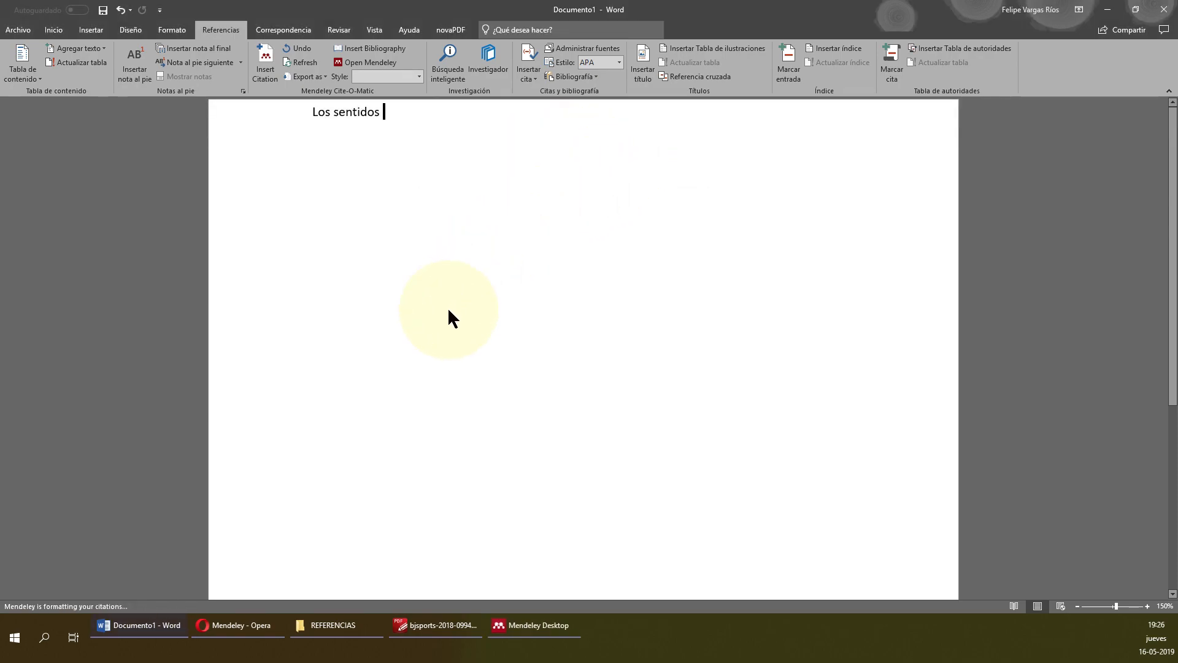
pyautogui.click(421, 75)
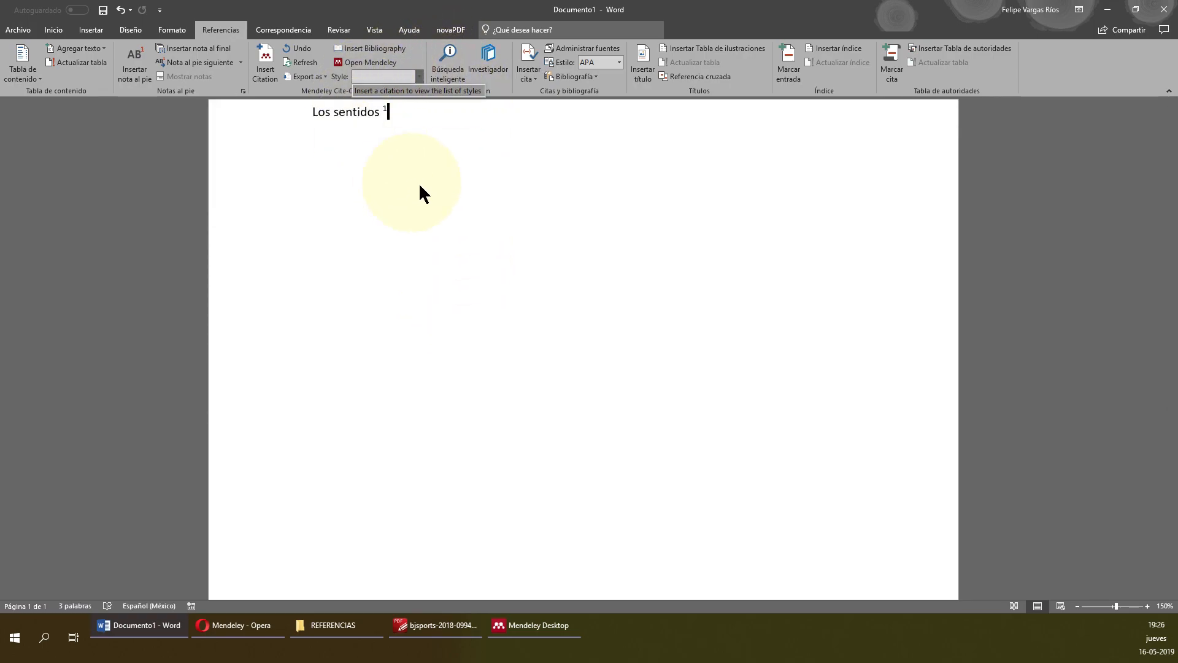
pyautogui.click(455, 177)
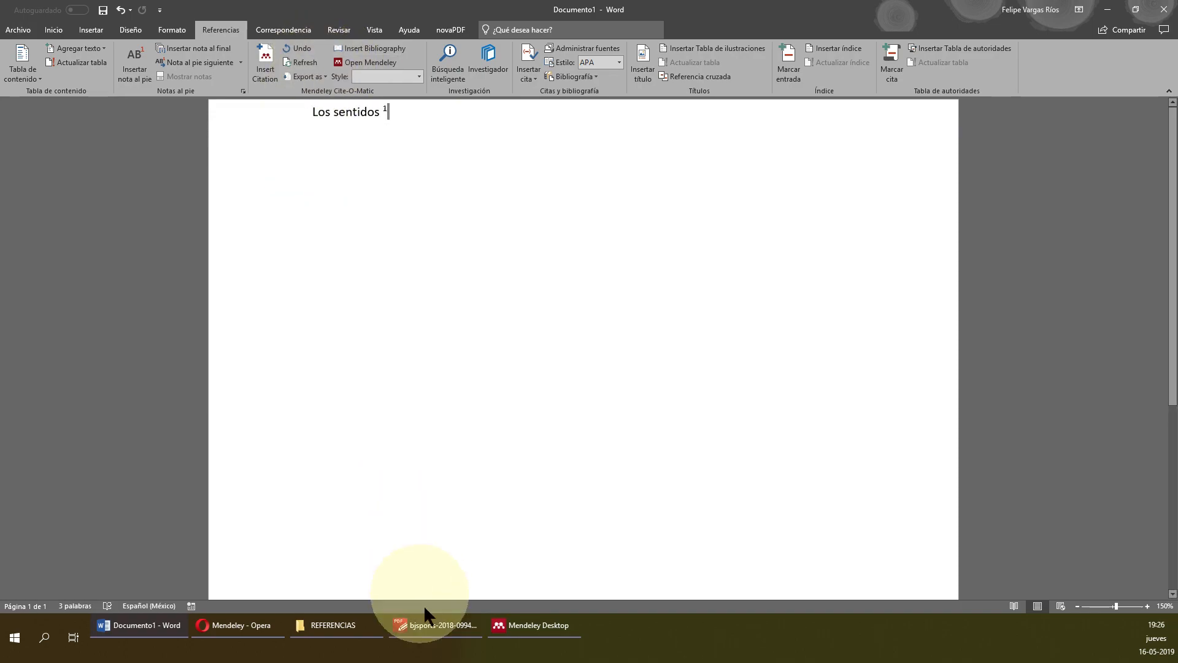
# In Mendeley, review the citation styles and keep American Medical Association selected.
pyautogui.click(550, 628)
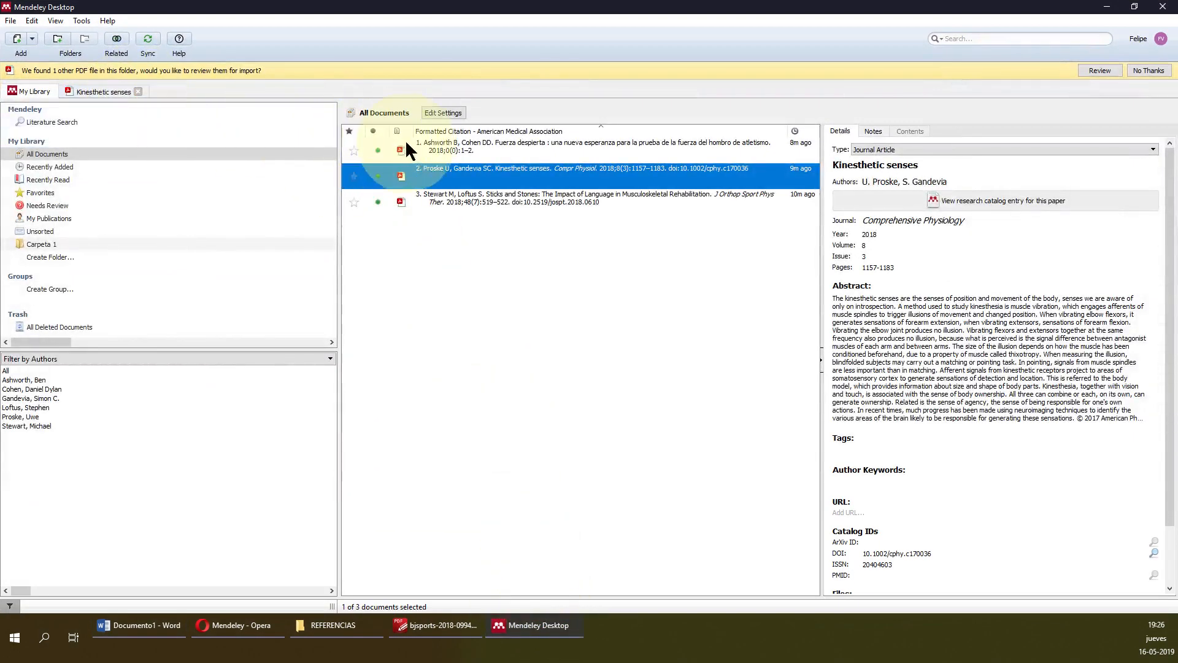
pyautogui.click(85, 19)
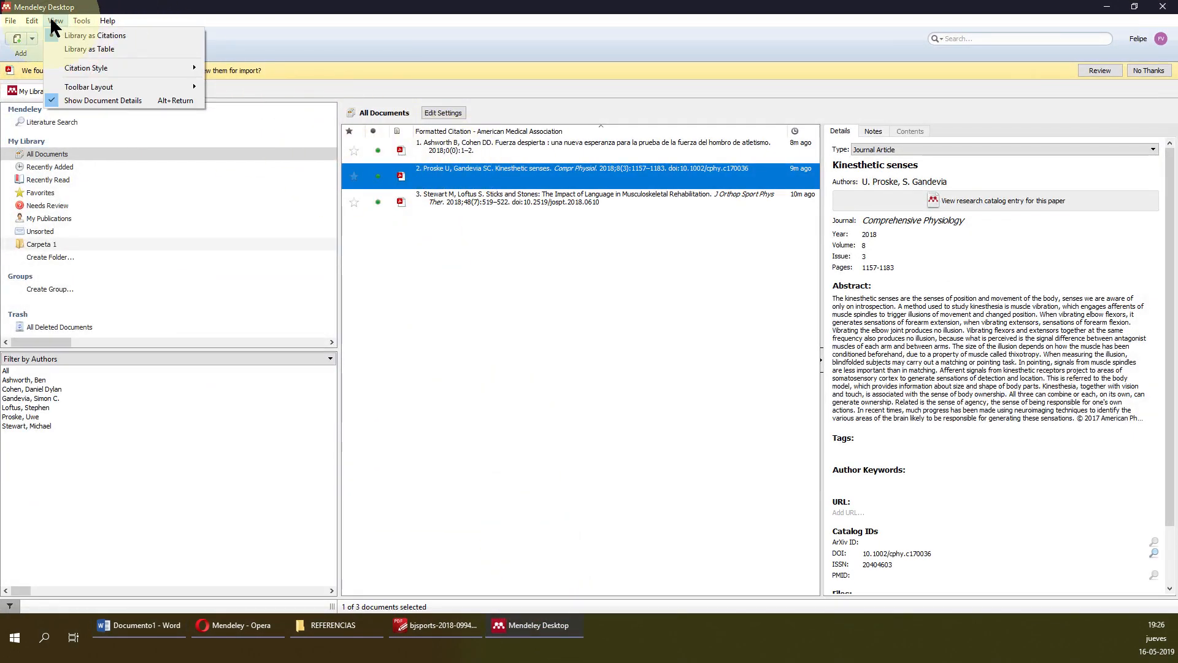
pyautogui.moveTo(119, 67)
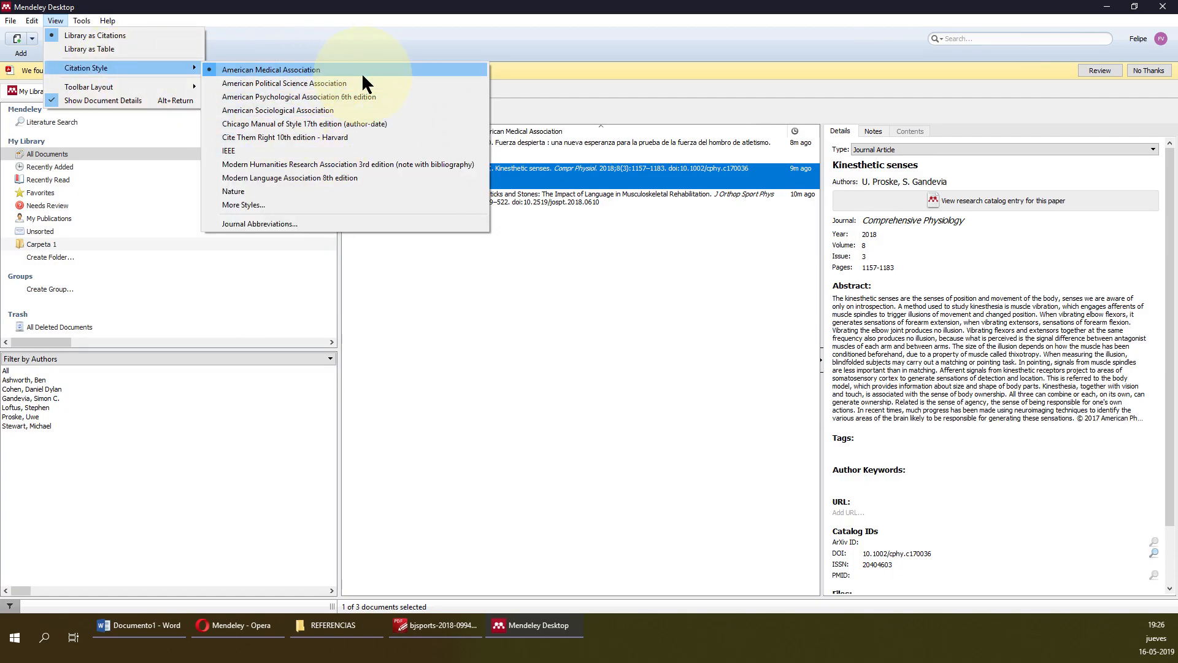
pyautogui.click(387, 97)
pyautogui.click(422, 622)
# In Word, refresh the document's citations and check the citation style list.
pyautogui.click(157, 624)
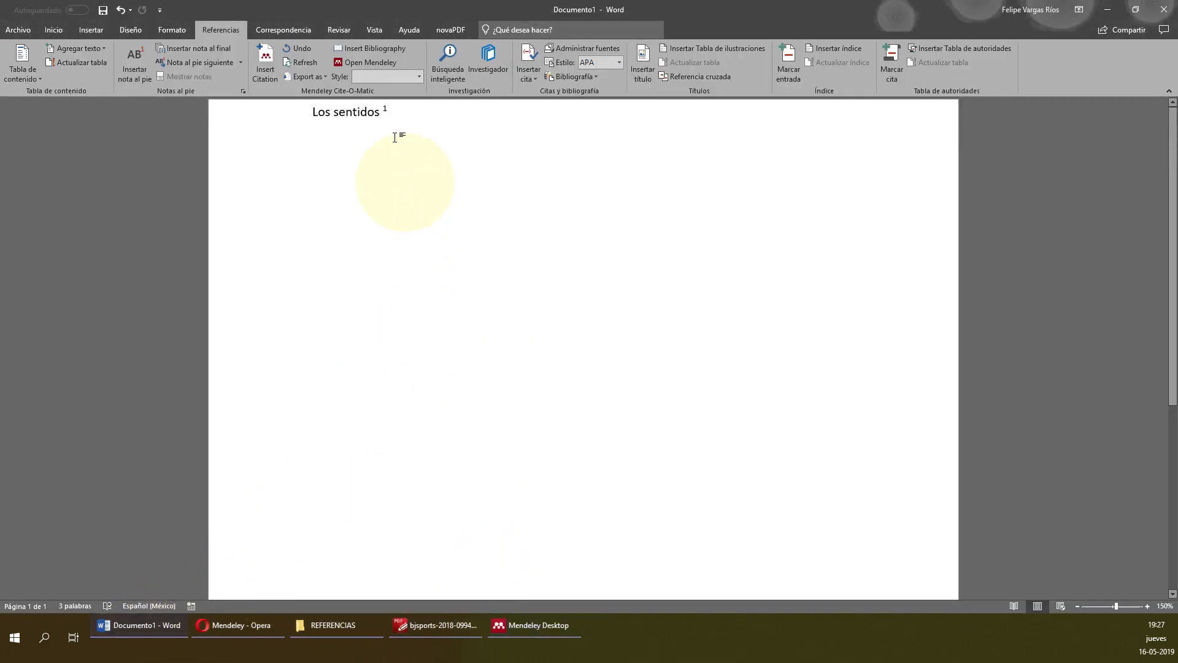
pyautogui.click(302, 62)
pyautogui.click(418, 74)
pyautogui.click(414, 89)
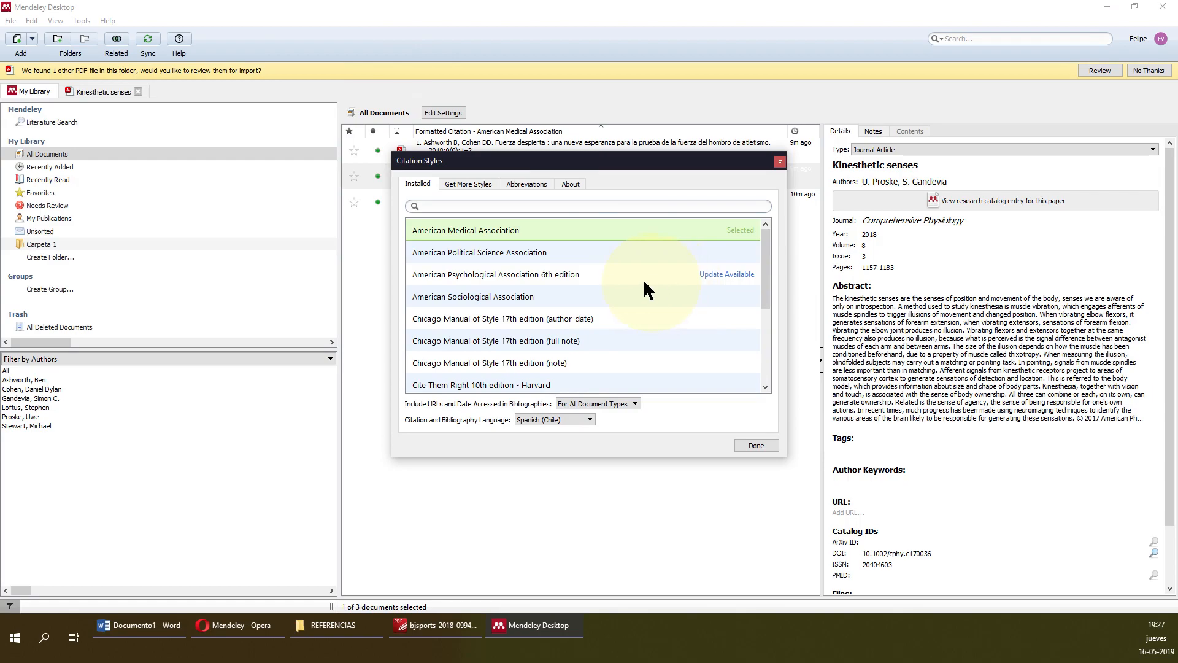
pyautogui.scroll(-5, 641, 324)
pyautogui.scroll(-1, 604, 405)
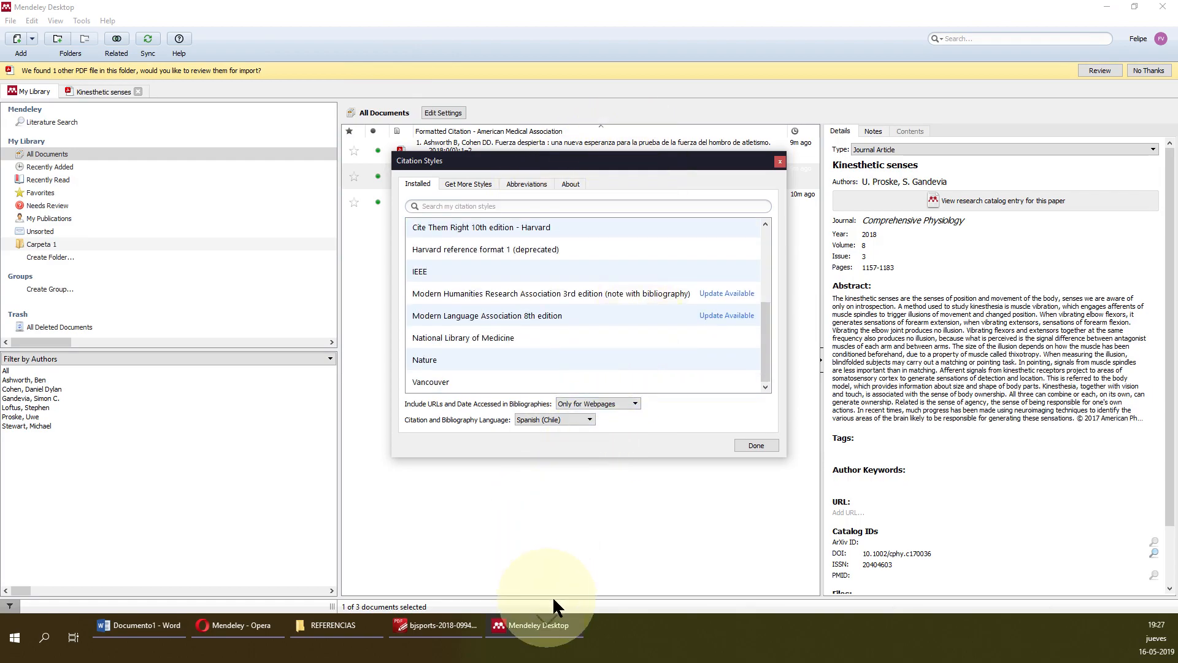
pyautogui.click(772, 438)
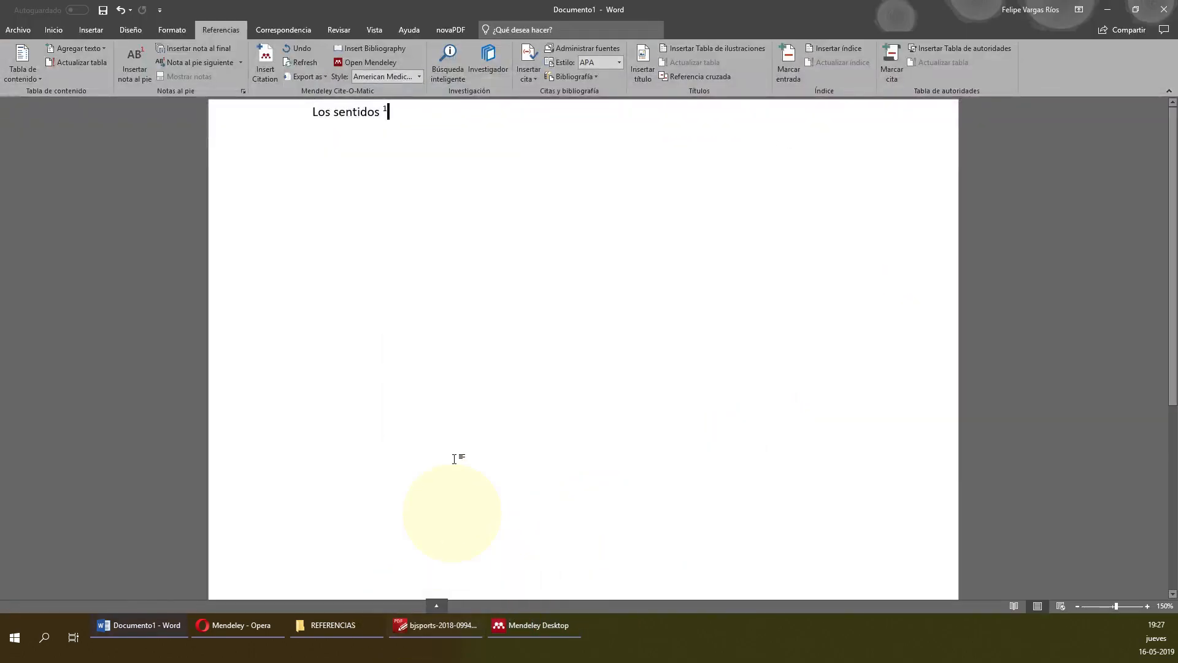
# Browse Word's Mendeley Style list, leaving American Medical Association in effect.
pyautogui.click(421, 75)
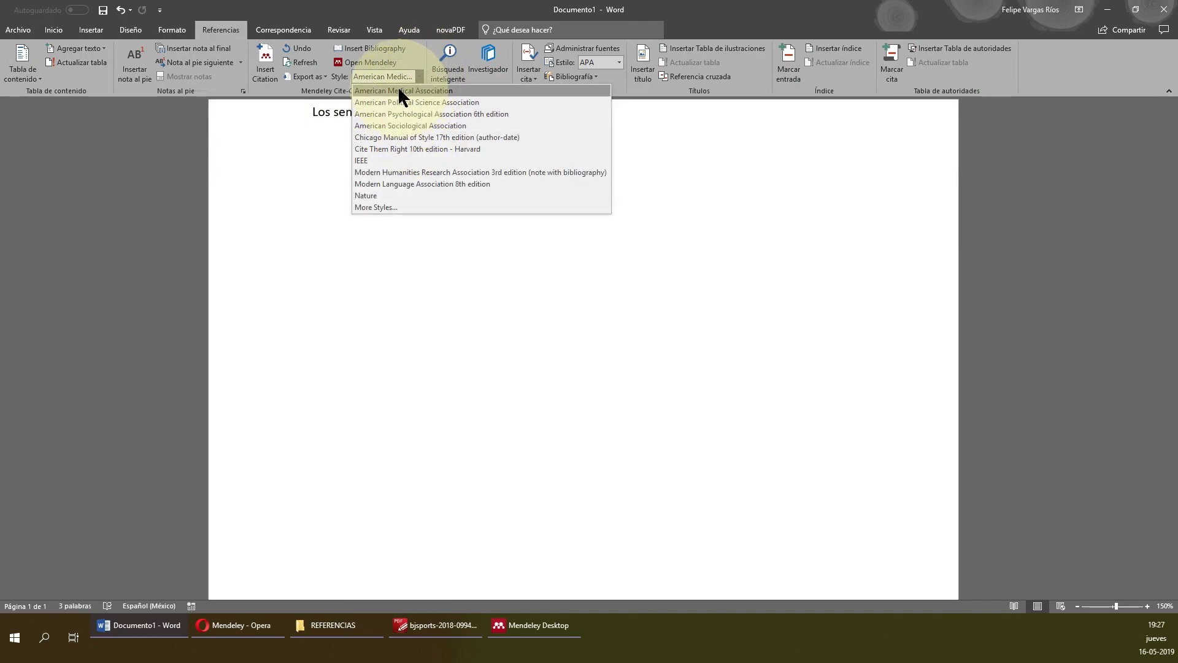
pyautogui.click(411, 325)
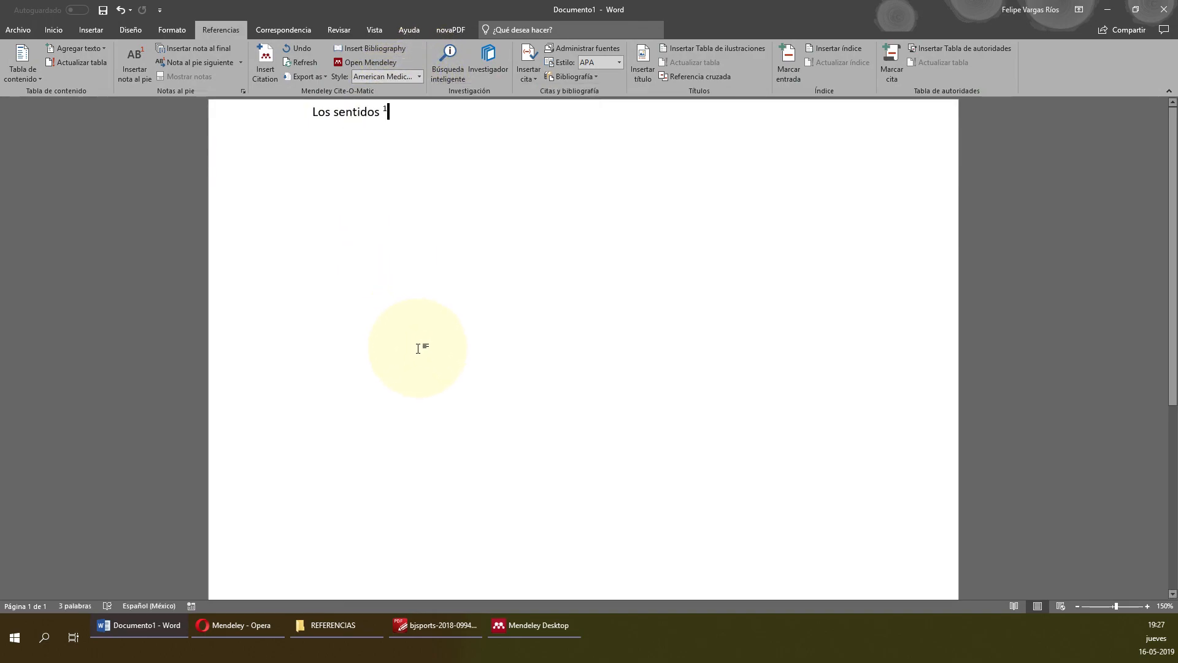
pyautogui.click(410, 73)
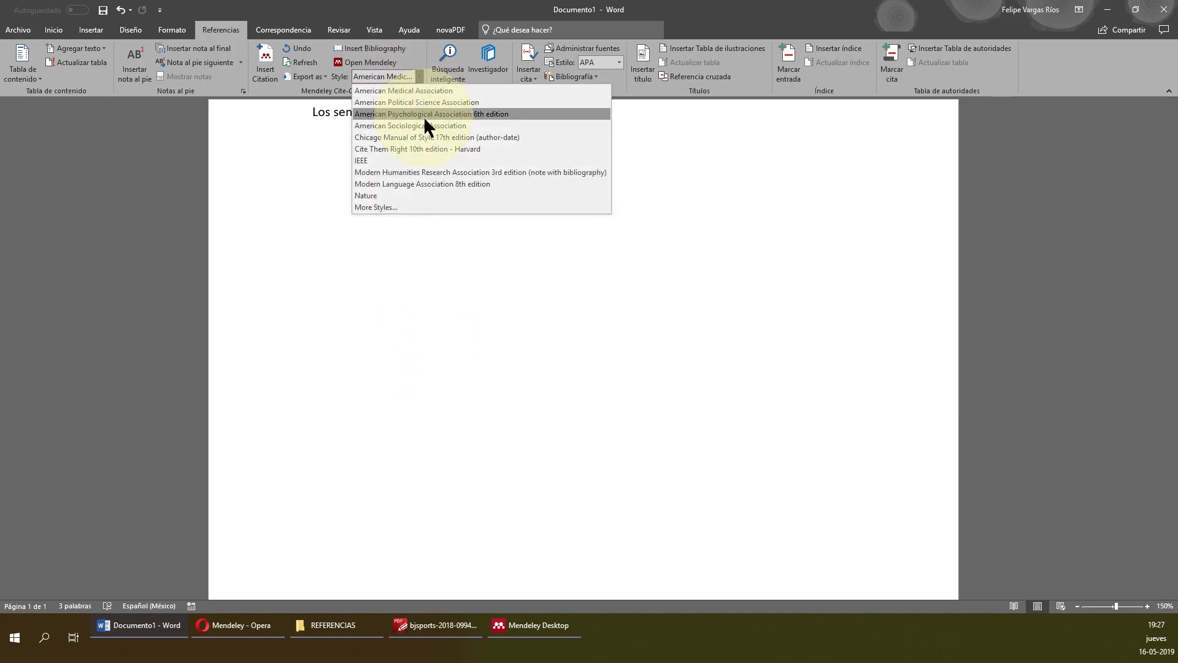
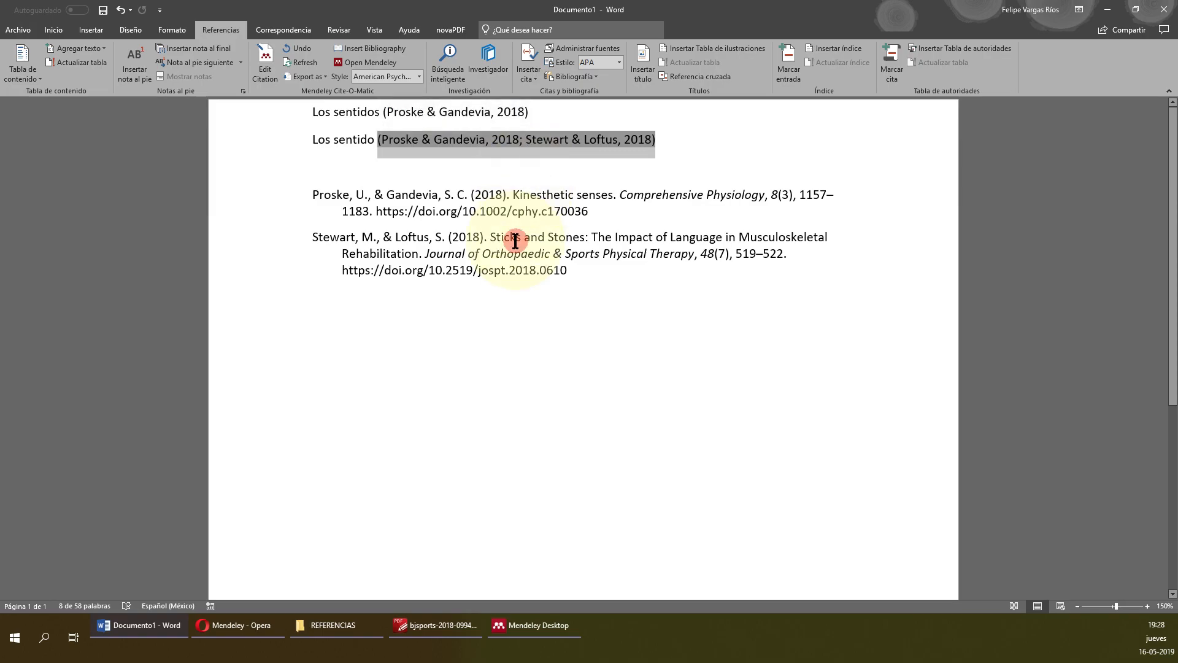
# Put the cursor in the second citation, then below the APA bibliography.
pyautogui.click(453, 140)
pyautogui.click(465, 141)
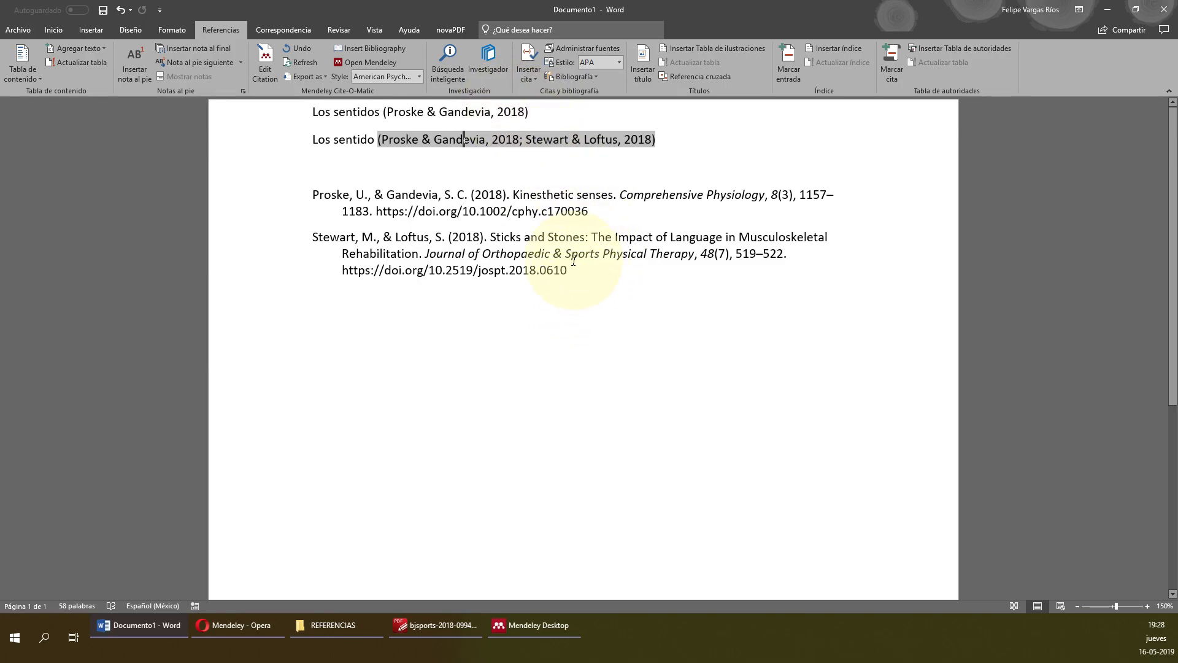
pyautogui.click(571, 315)
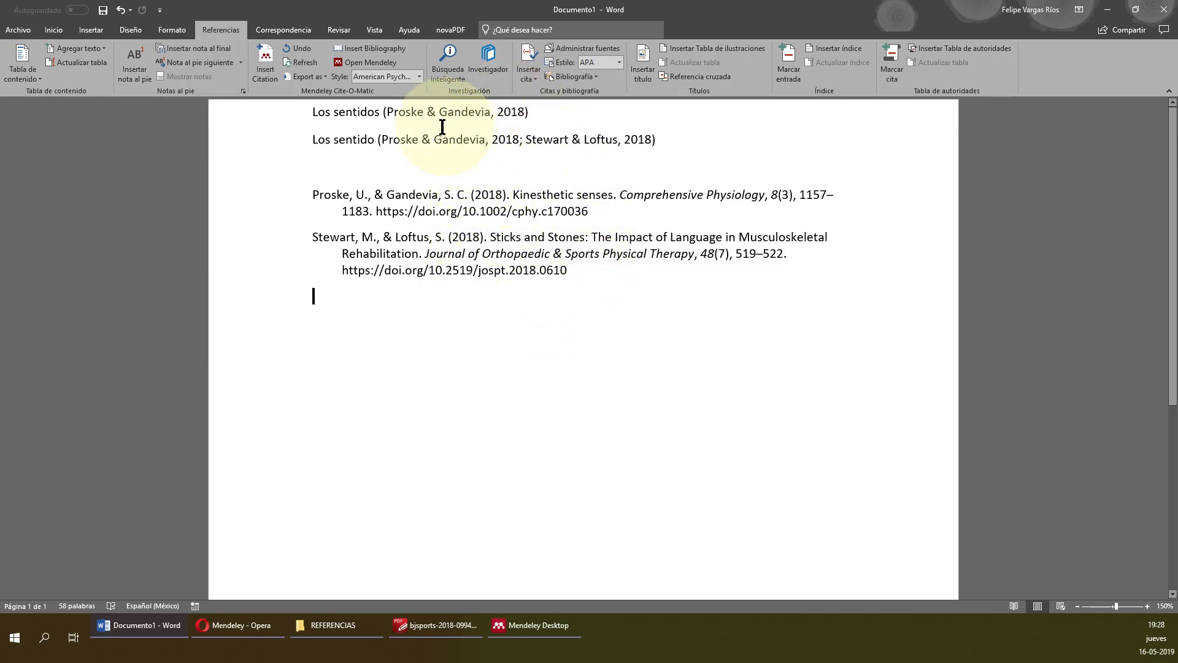
pyautogui.click(413, 140)
pyautogui.write('asadas')
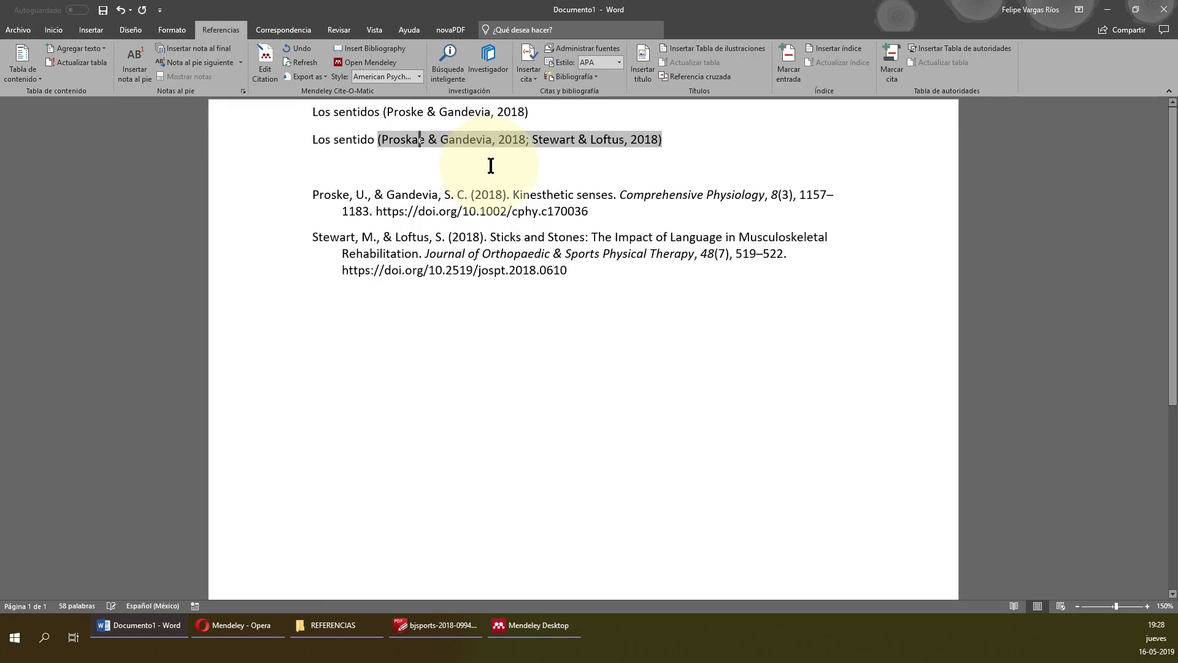
pyautogui.click(542, 185)
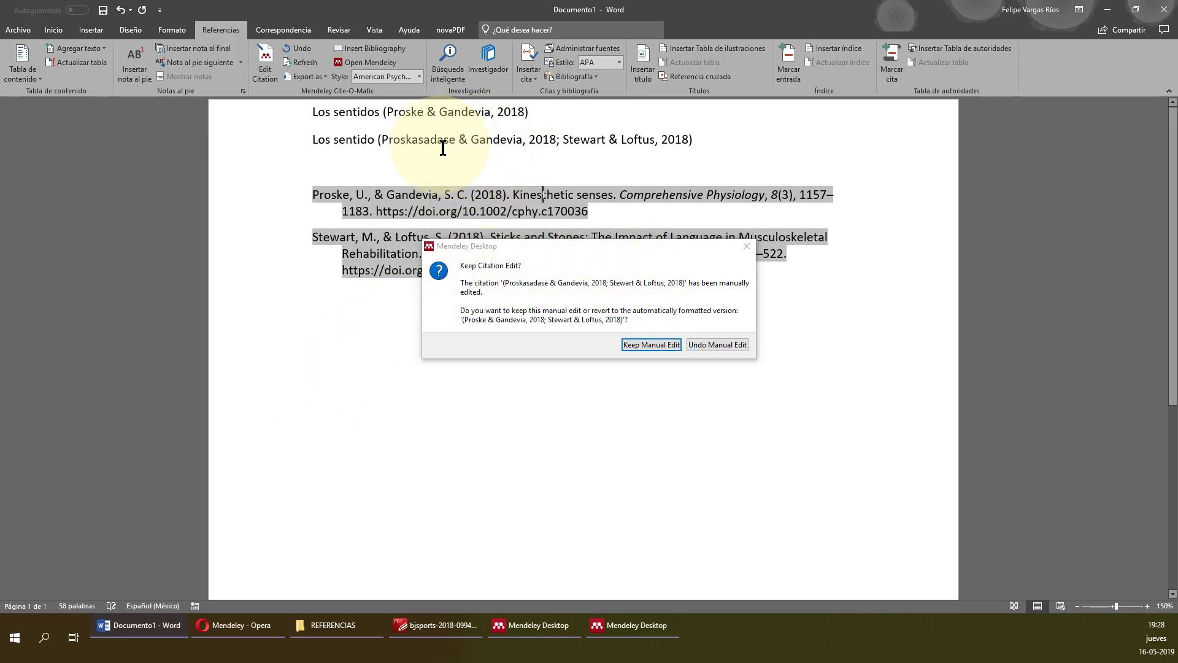
pyautogui.click(717, 344)
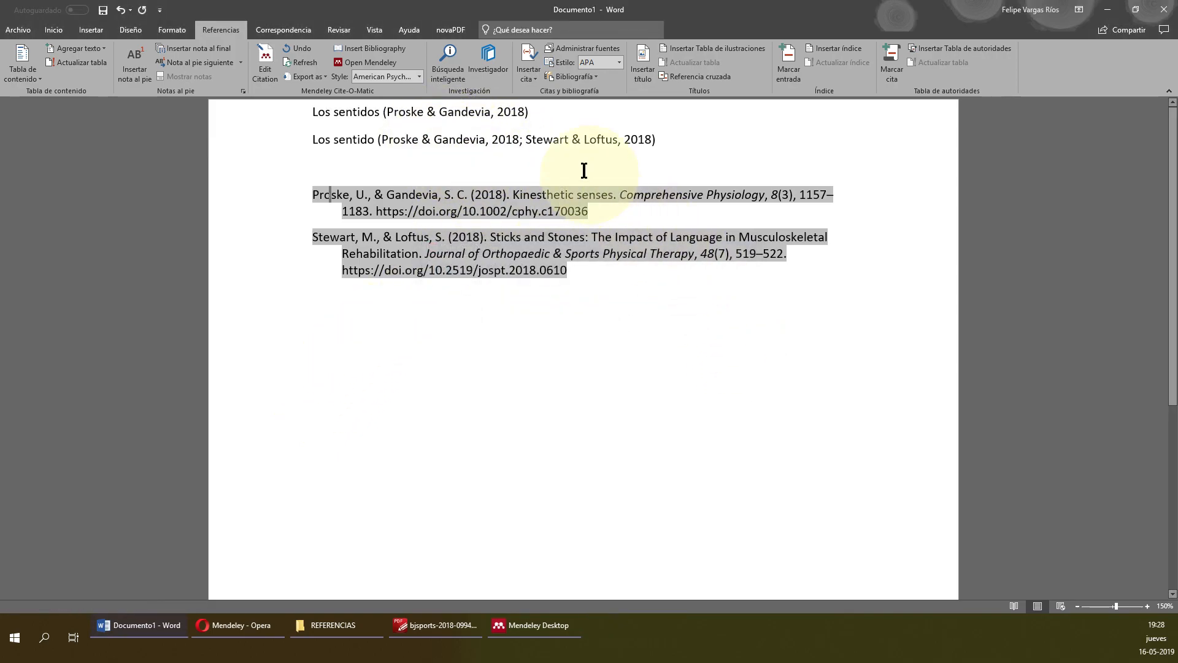
pyautogui.scroll(-2, 494, 367)
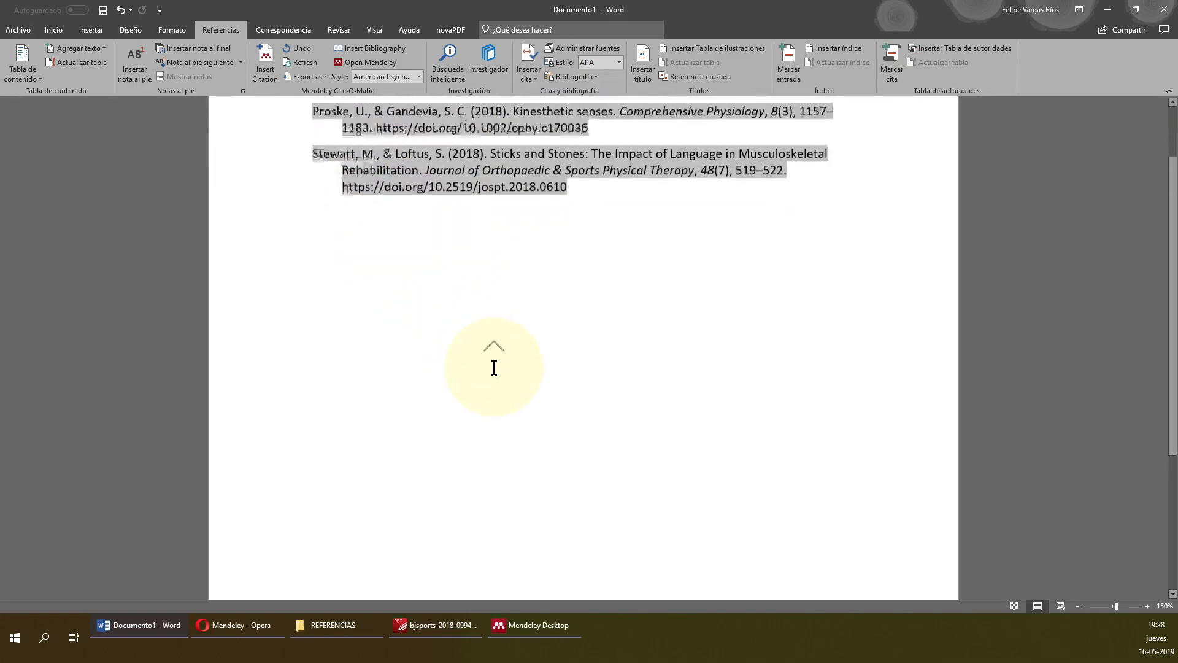
pyautogui.scroll(2, 494, 367)
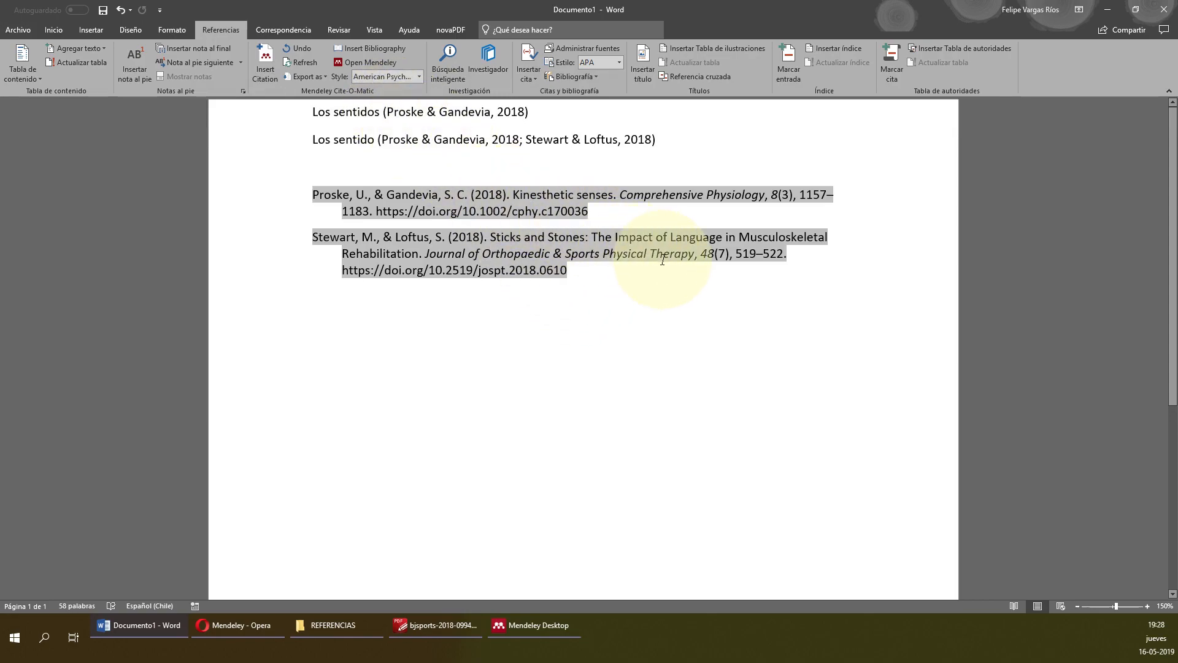
pyautogui.click(316, 64)
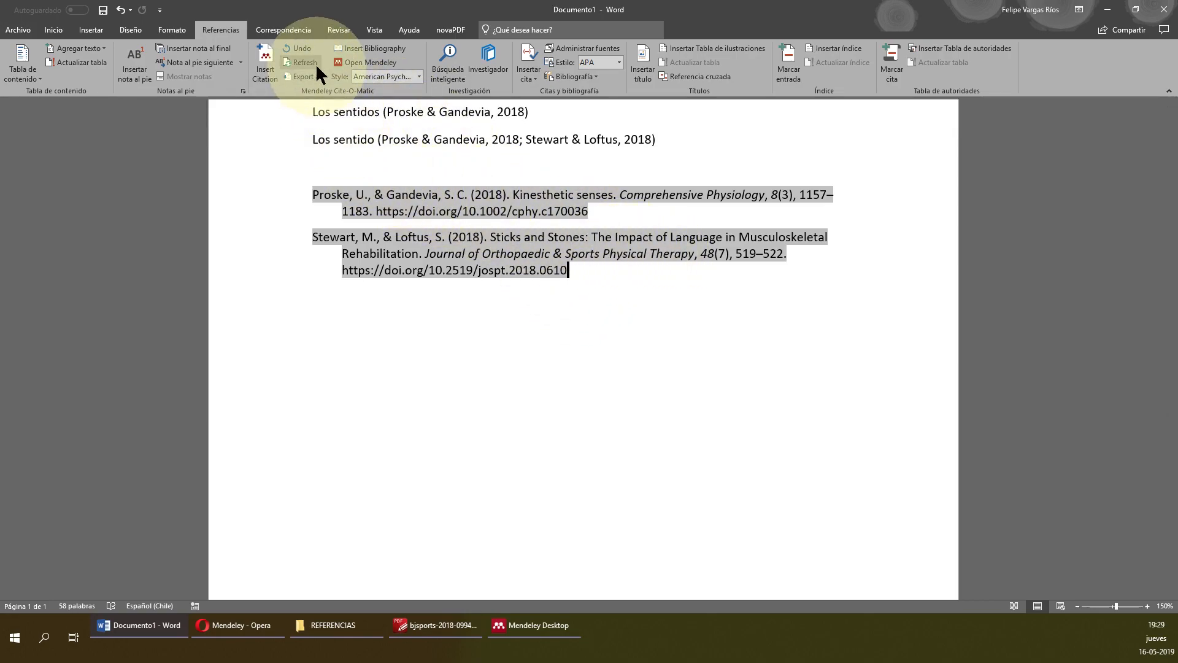
# Change the citation style to Nature and type 'nueva cita' after the first citation.
pyautogui.click(370, 74)
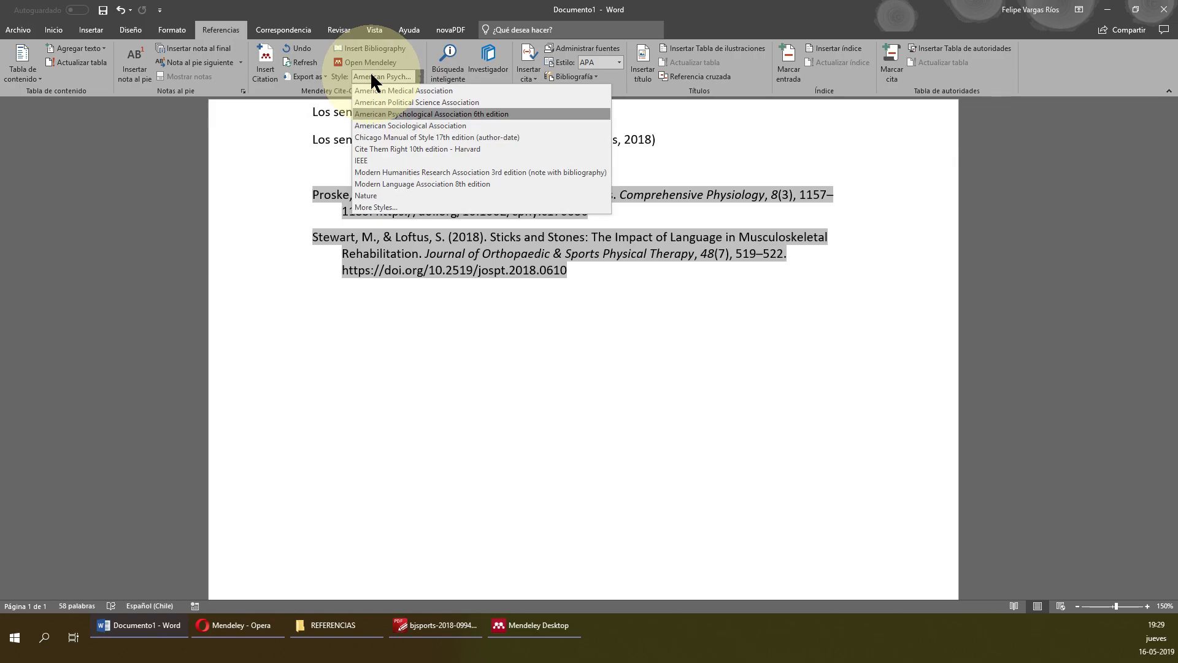
pyautogui.click(458, 195)
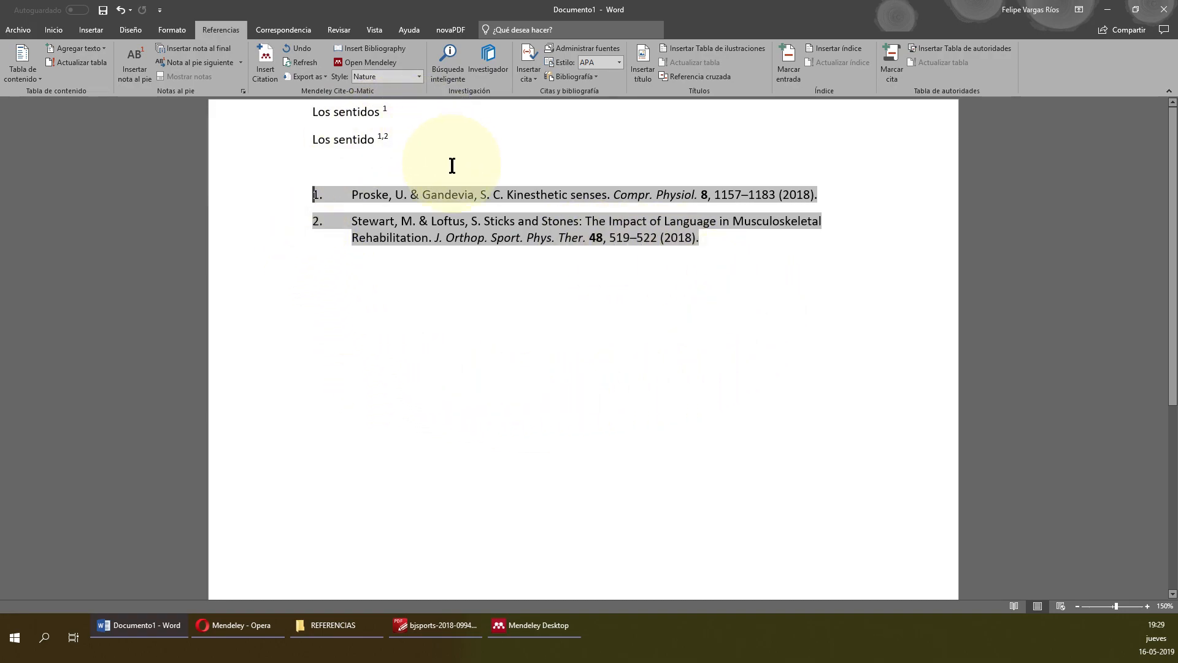
pyautogui.click(454, 162)
pyautogui.click(435, 119)
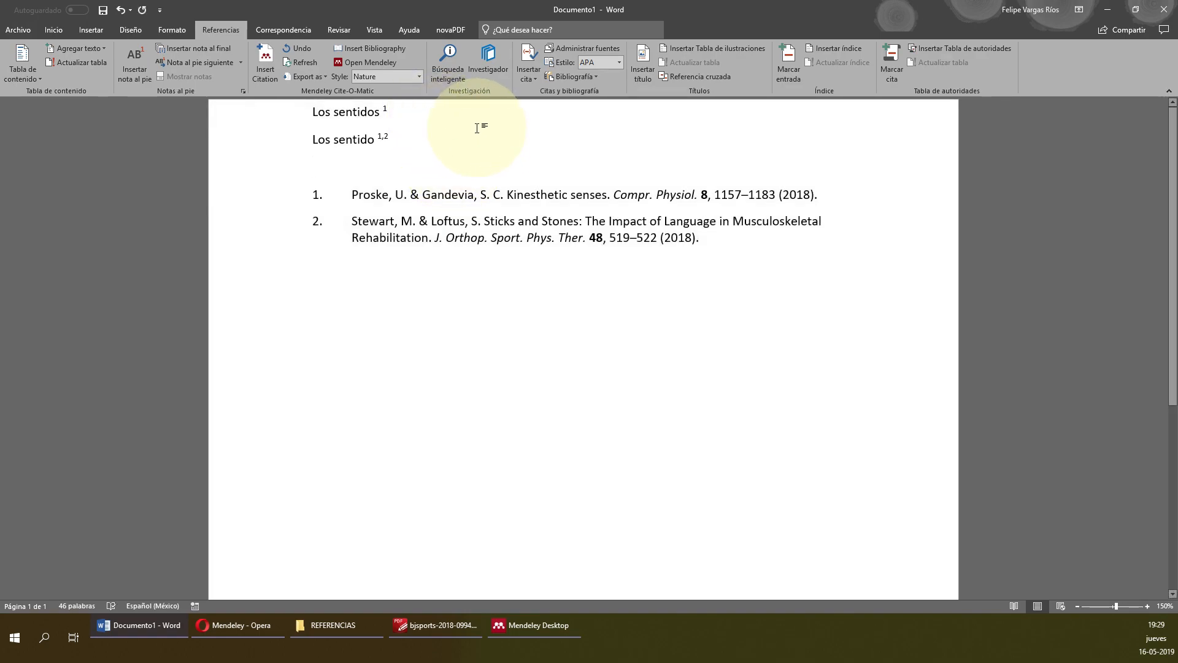
pyautogui.write('nuev')
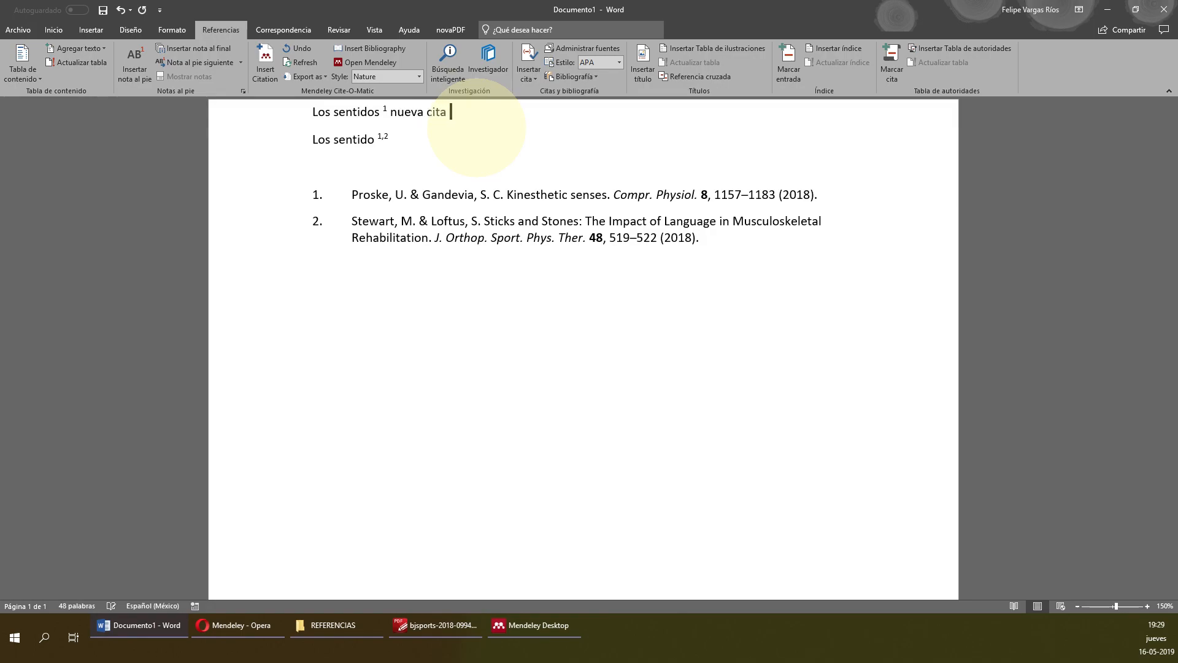
pyautogui.write('a cita')
# Cite Ashworth & Cohen 2018 (Fuerza despierta) after 'nueva cita', then bring up Mendeley Desktop.
pyautogui.hotkey('alt', 'm')
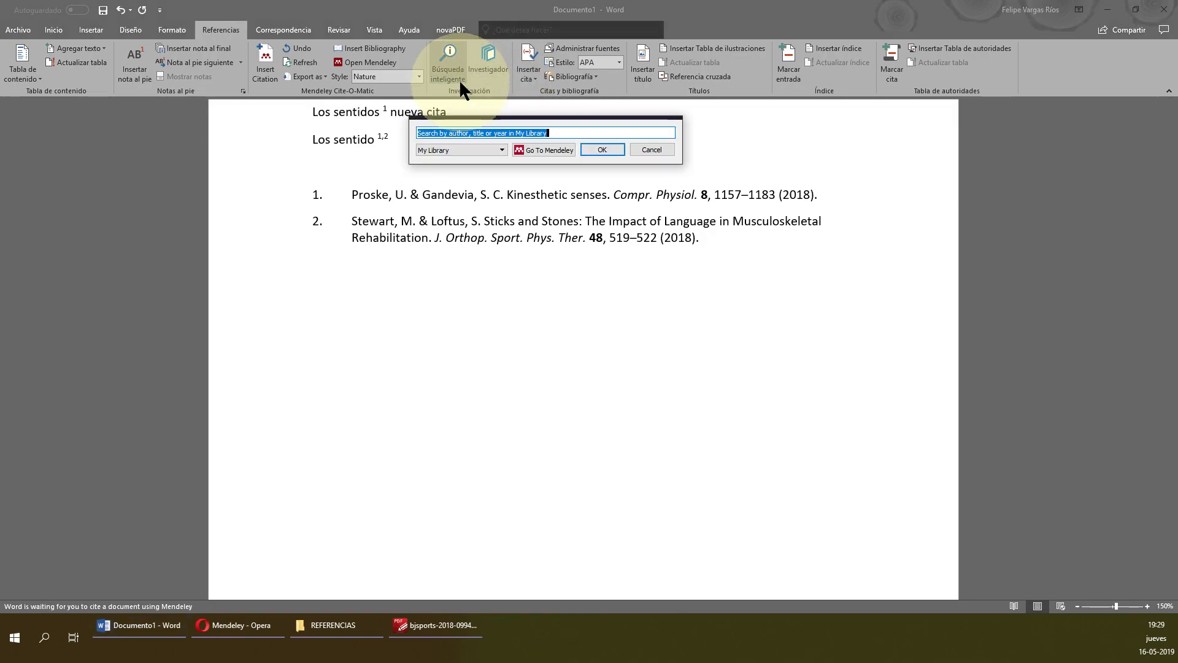
pyautogui.write('f')
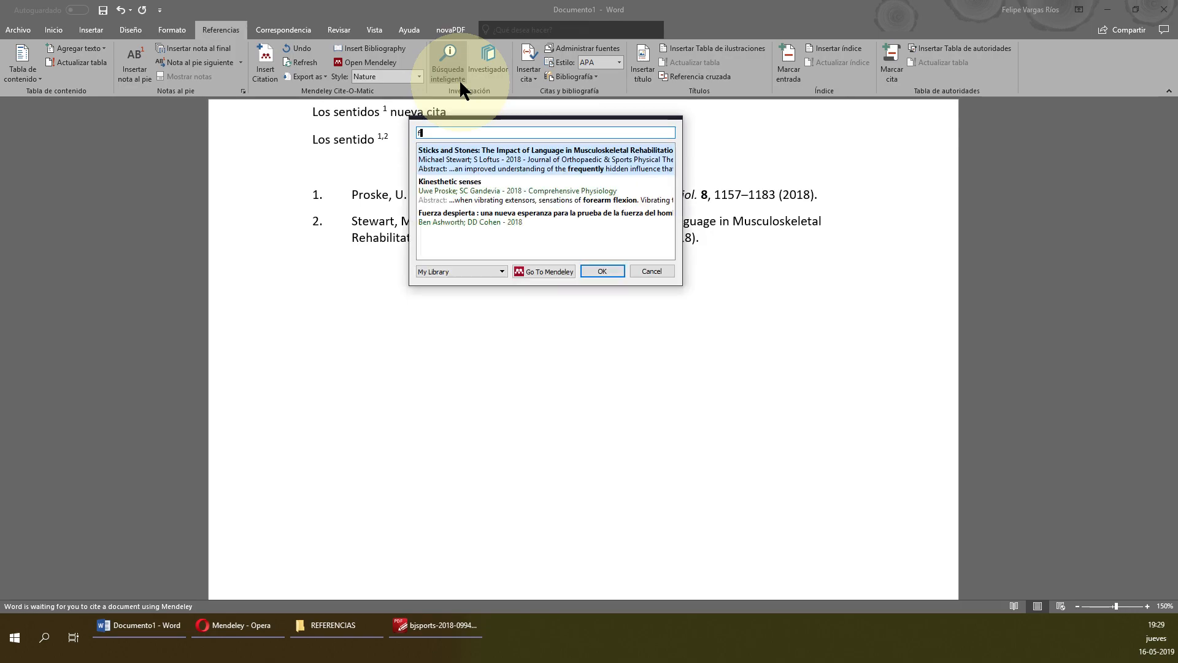
pyautogui.click(514, 216)
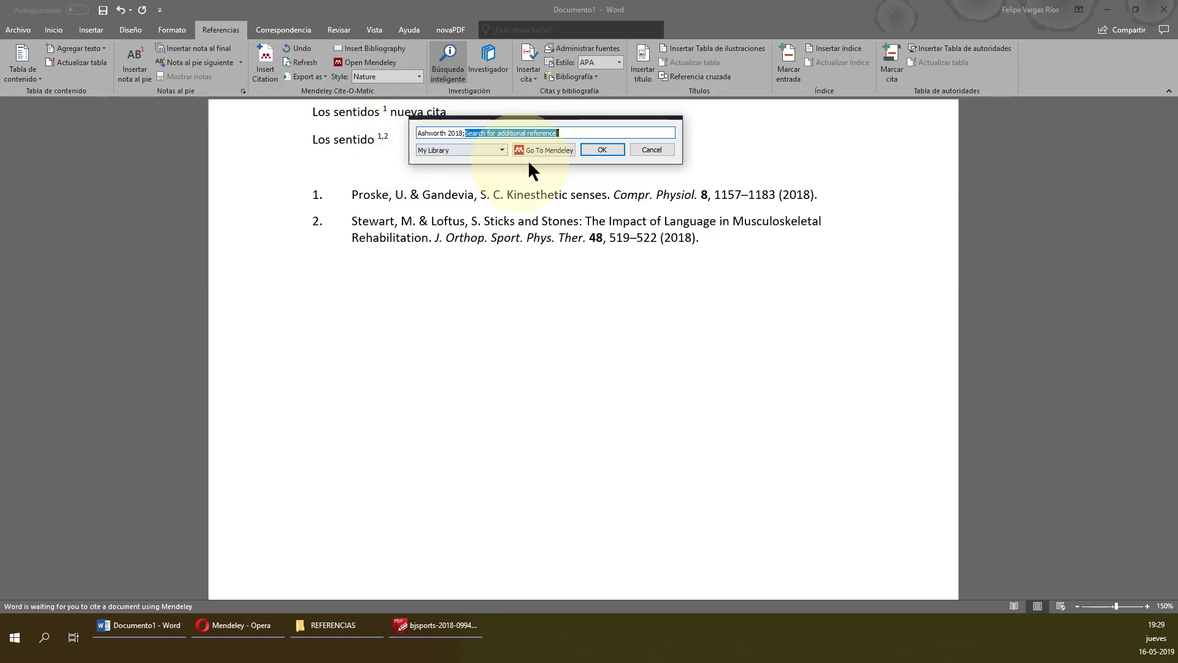
pyautogui.click(600, 150)
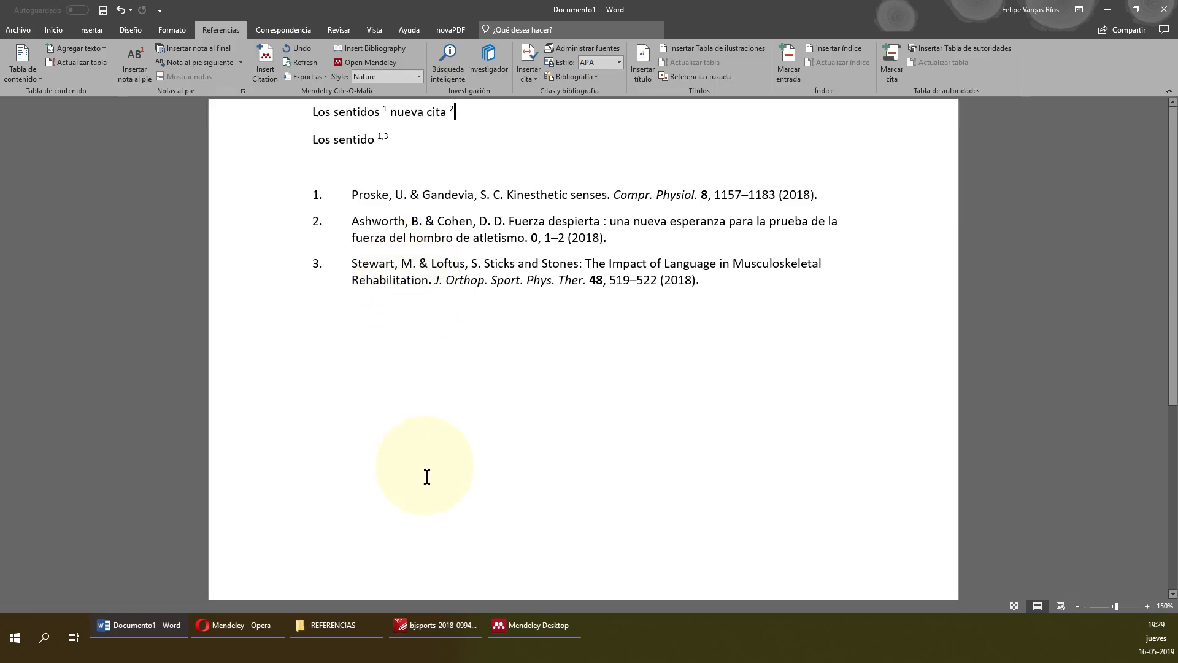
pyautogui.click(518, 624)
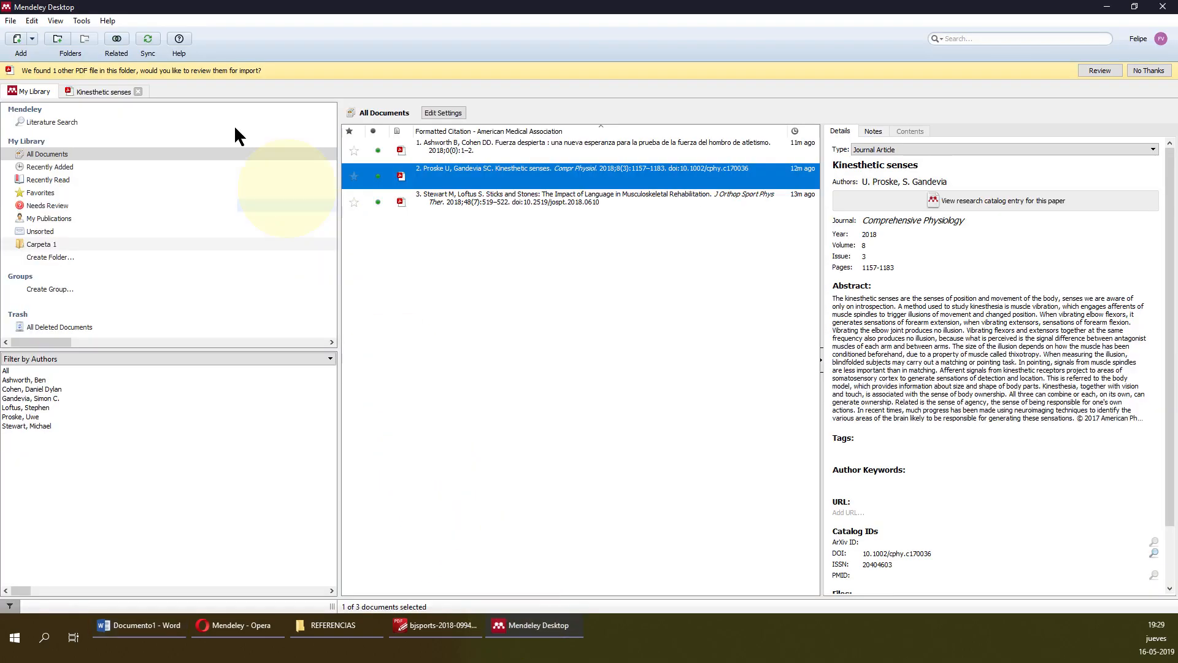
# Look through Mendeley's Tools and View menus for citation style, then return to the Word document.
pyautogui.click(548, 622)
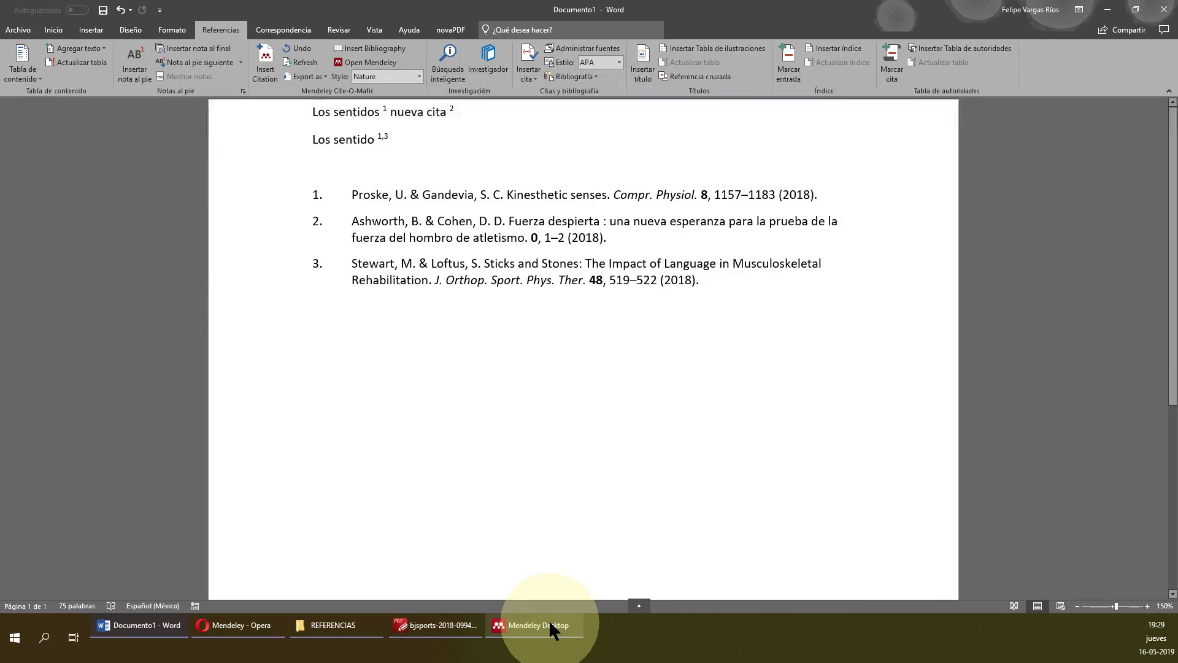
pyautogui.click(550, 624)
pyautogui.click(81, 21)
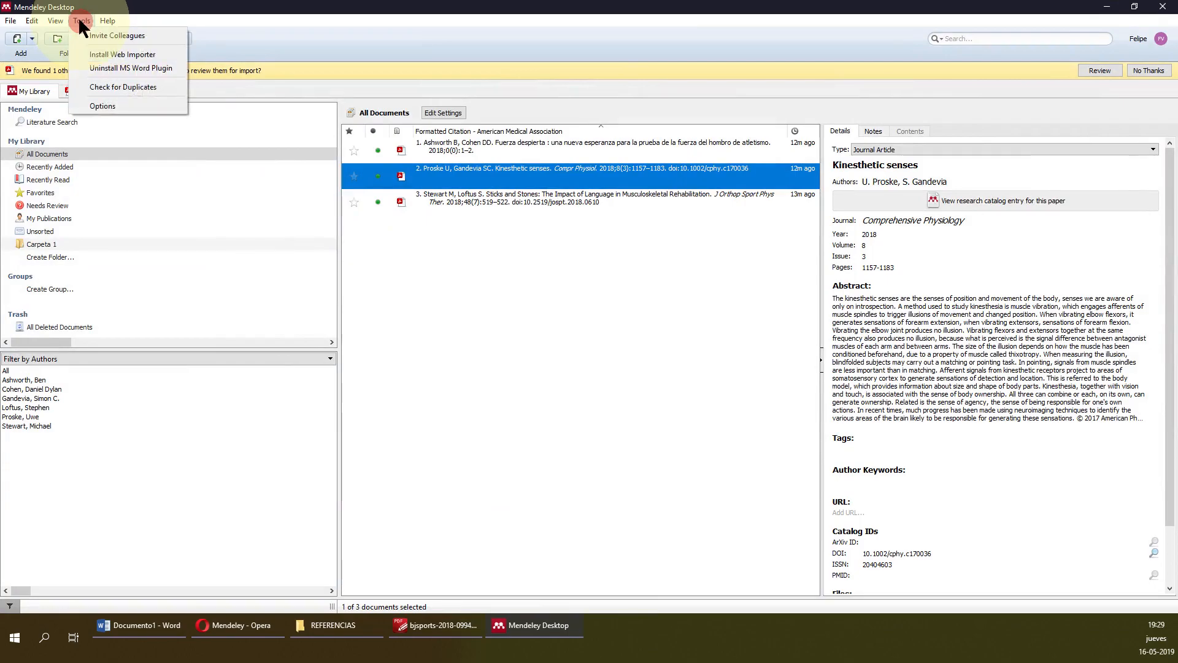
pyautogui.moveTo(55, 20)
pyautogui.moveTo(91, 63)
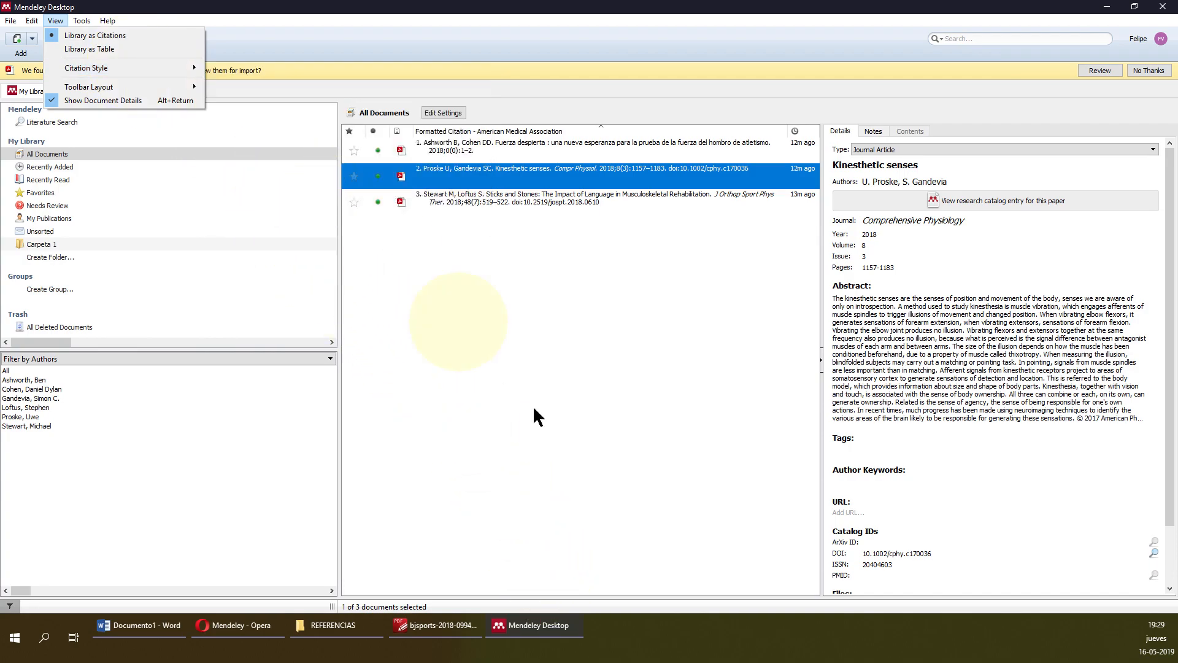
pyautogui.click(141, 625)
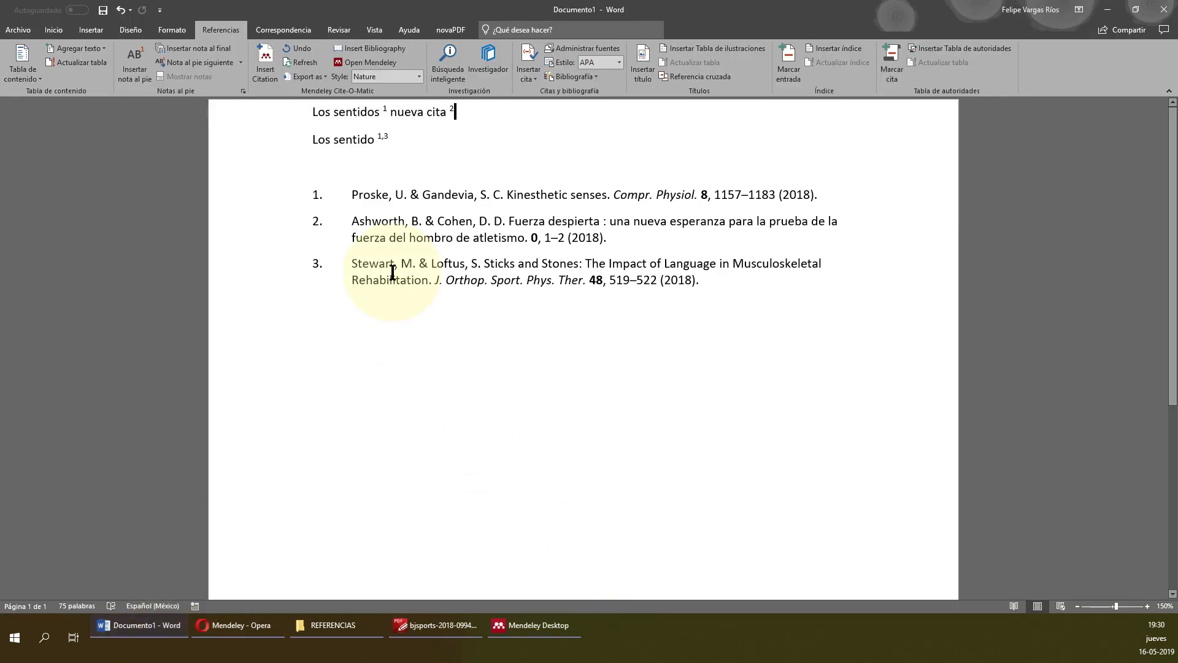
# Change the citation style to American Psychological Association 6th edition and check the bibliography.
pyautogui.click(419, 76)
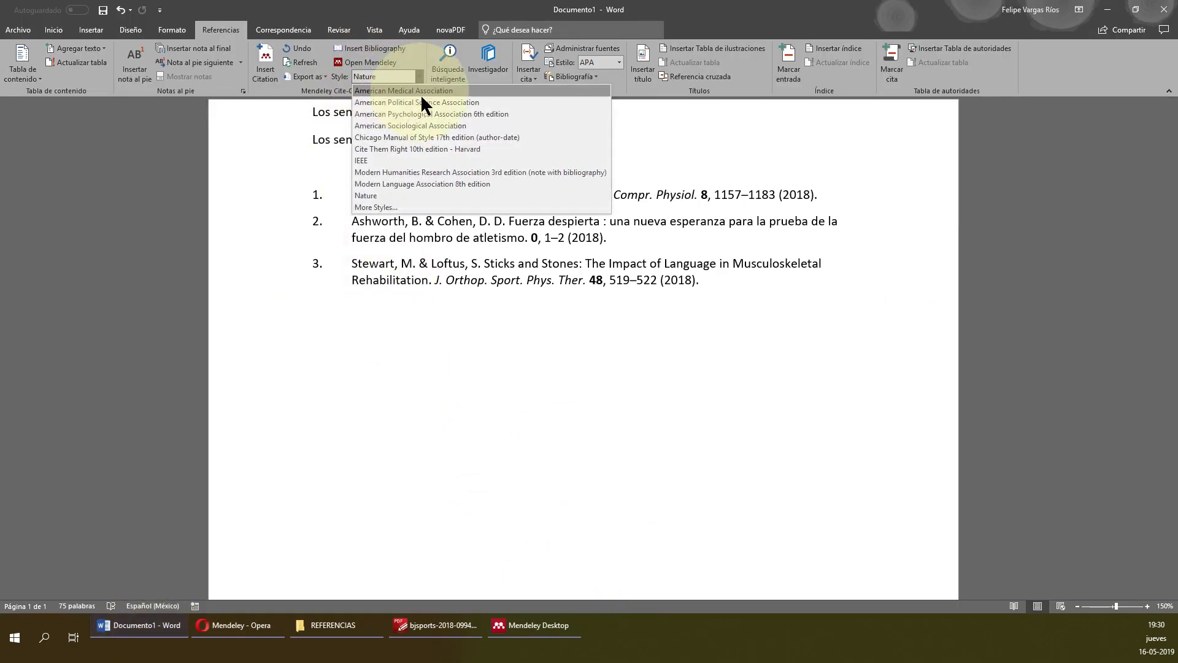
pyautogui.click(533, 113)
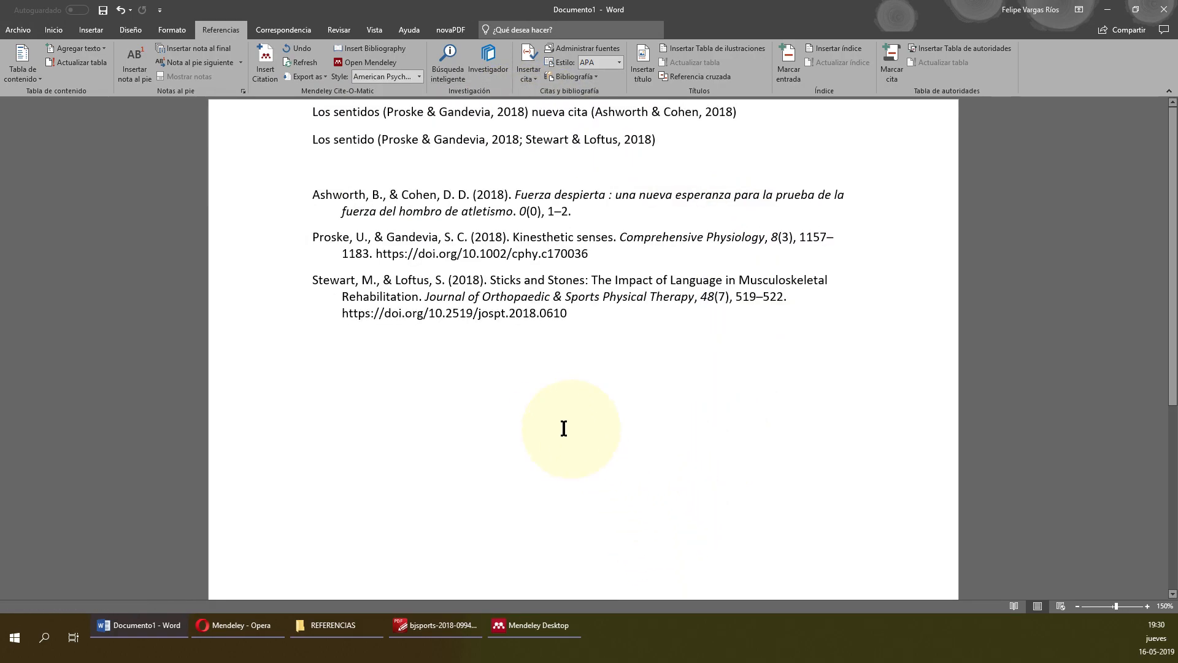
pyautogui.click(540, 200)
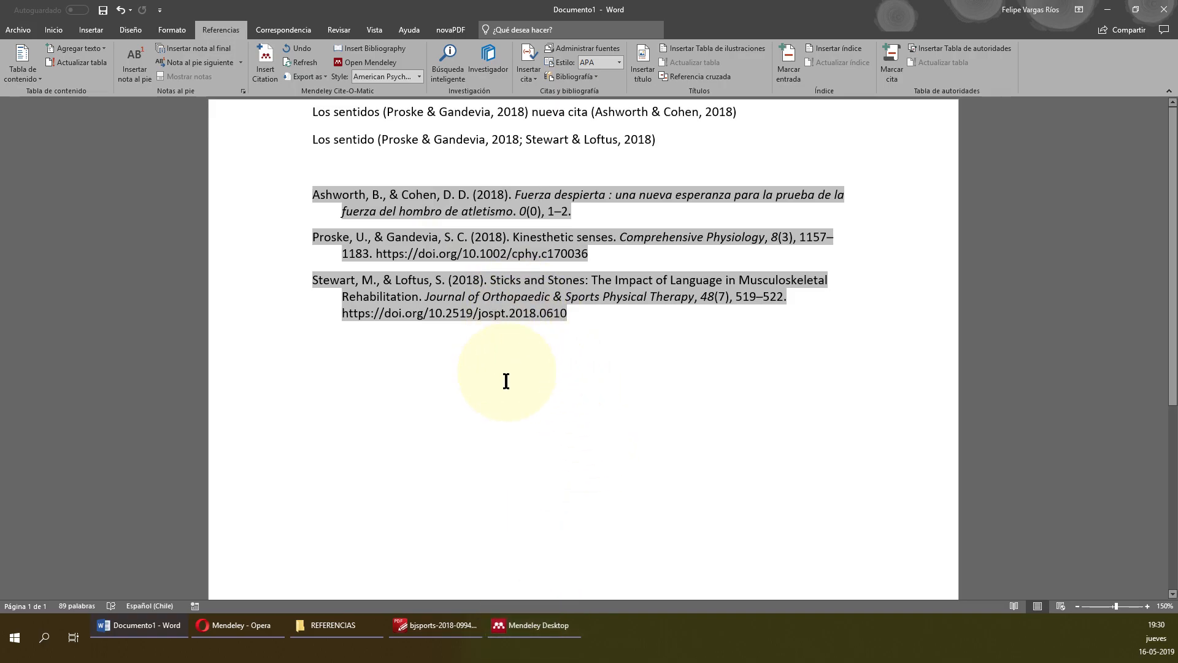
pyautogui.click(548, 630)
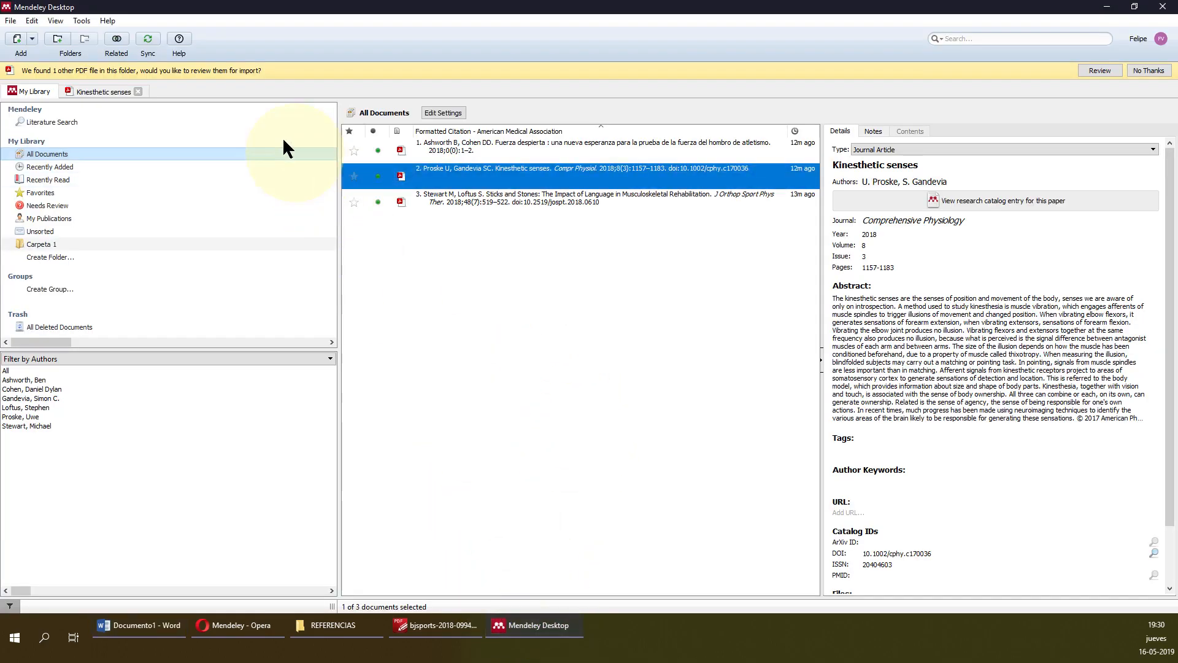
# In More Styles, keep American Medical Association with Spanish (Chile) language, glance at Get More Styles, and close.
pyautogui.click(80, 20)
pyautogui.moveTo(61, 20)
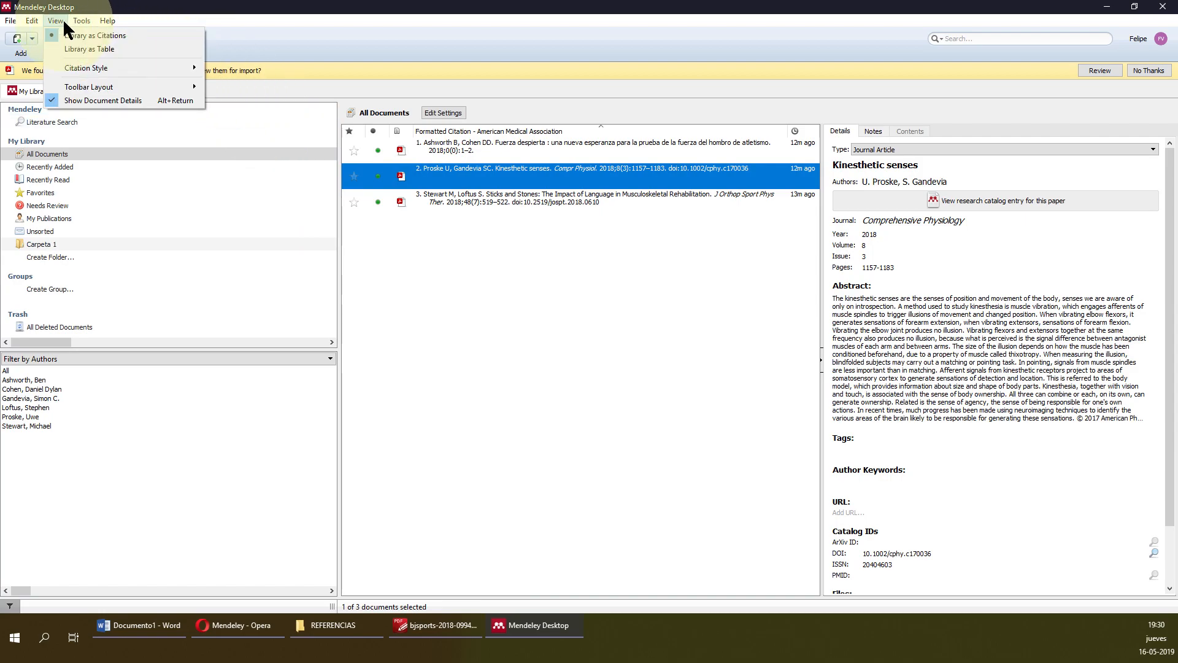
pyautogui.moveTo(99, 69)
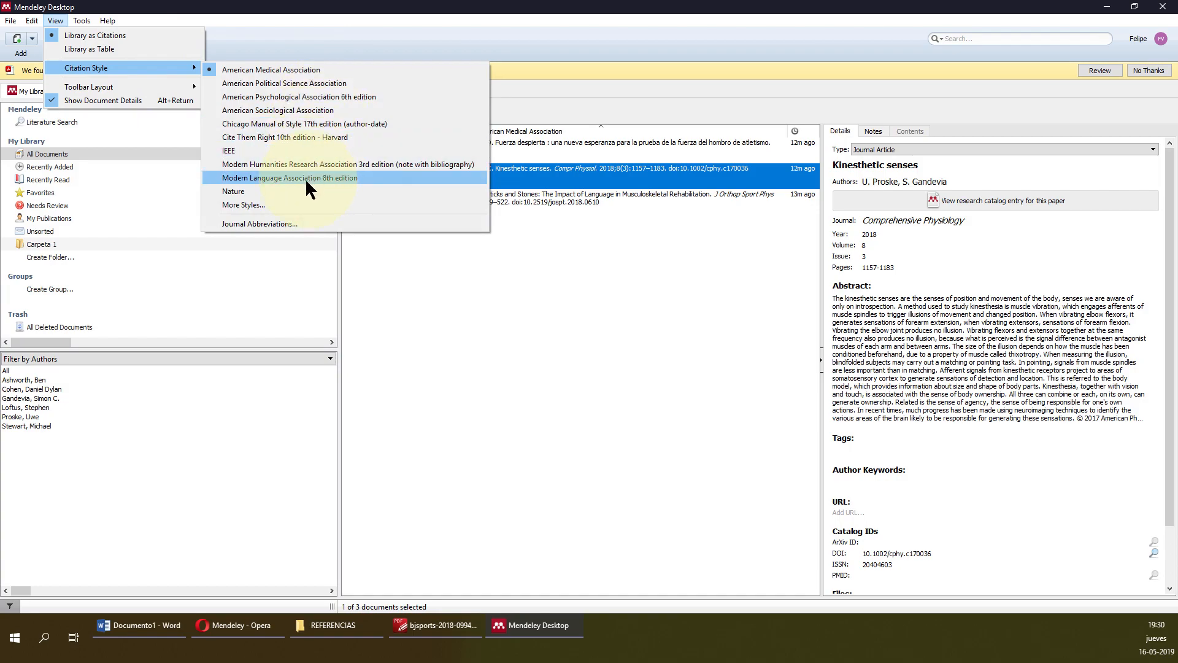
pyautogui.click(278, 204)
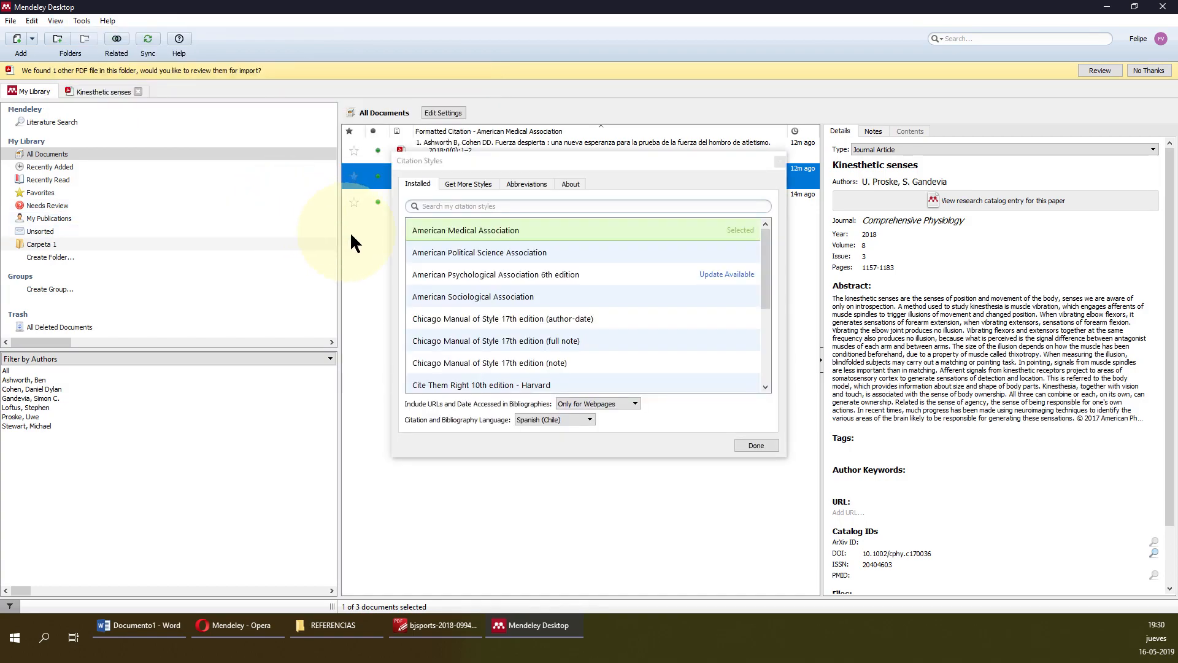
pyautogui.click(576, 419)
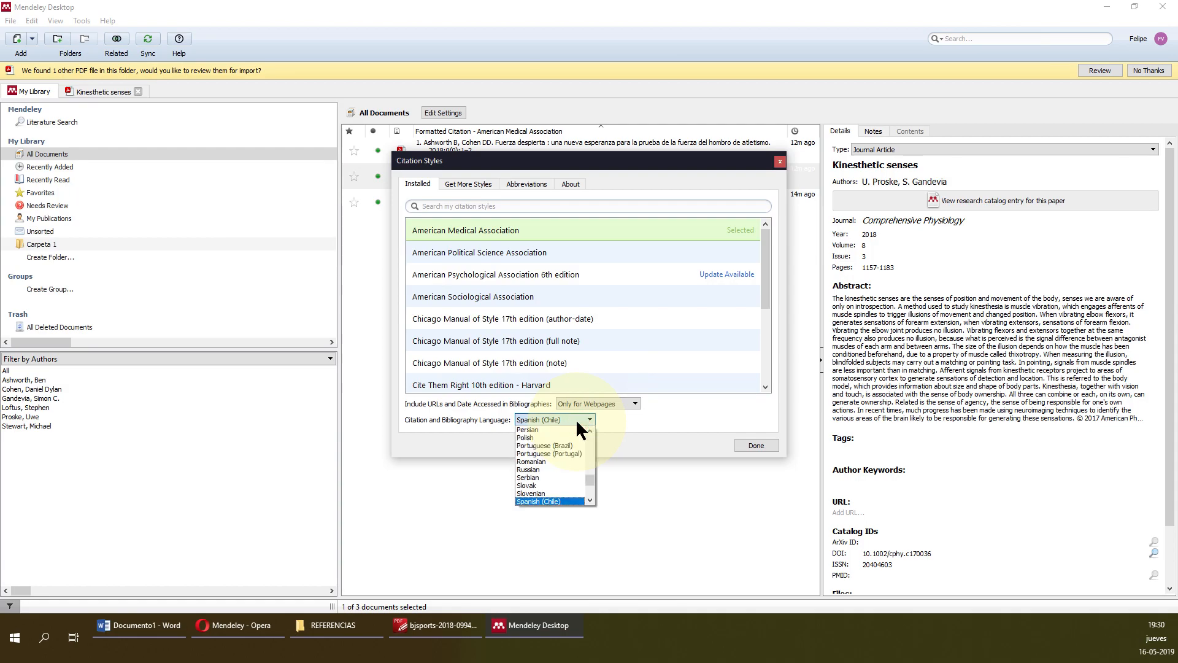
pyautogui.click(538, 500)
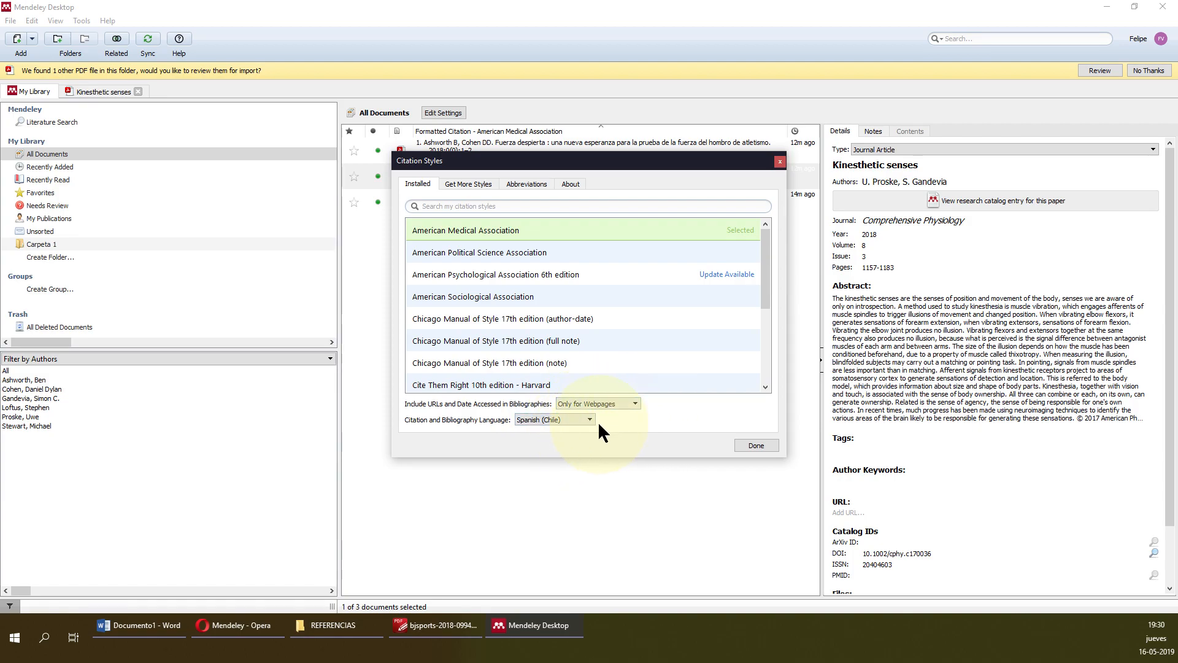
pyautogui.click(569, 419)
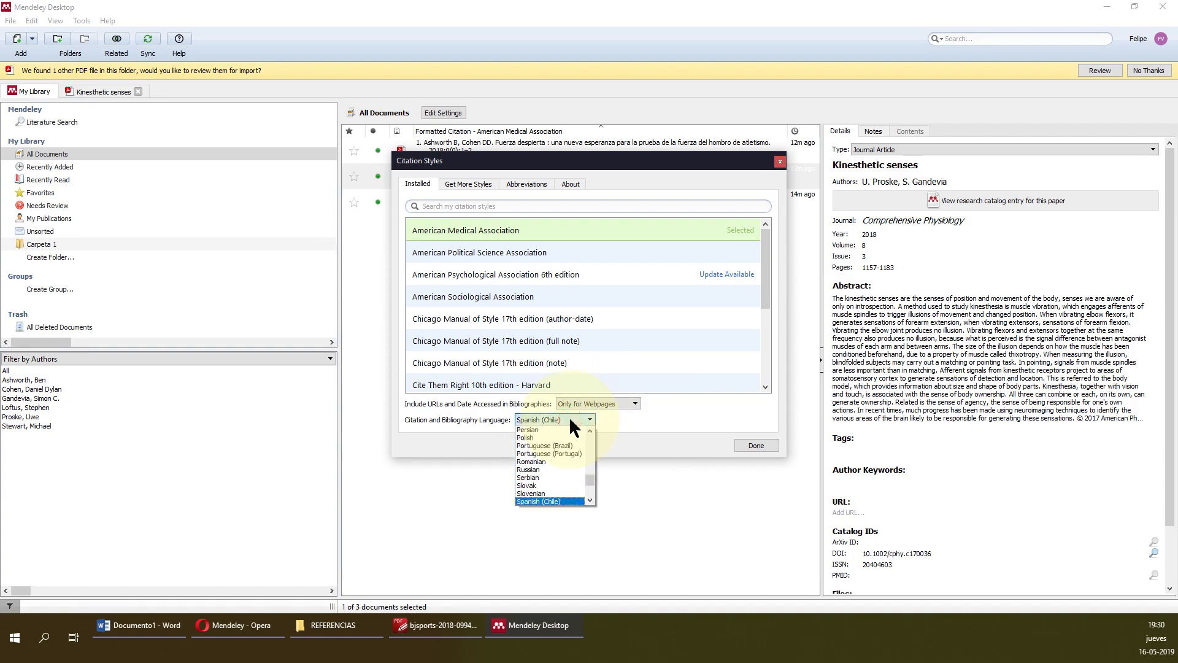
pyautogui.click(616, 423)
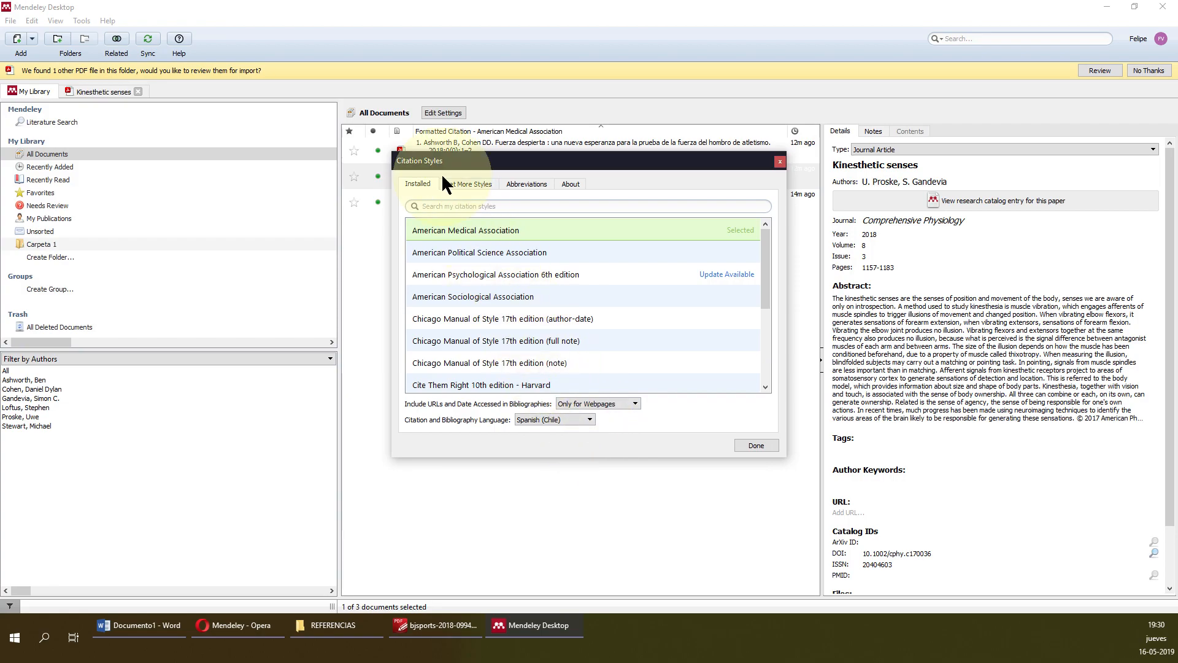
pyautogui.click(454, 184)
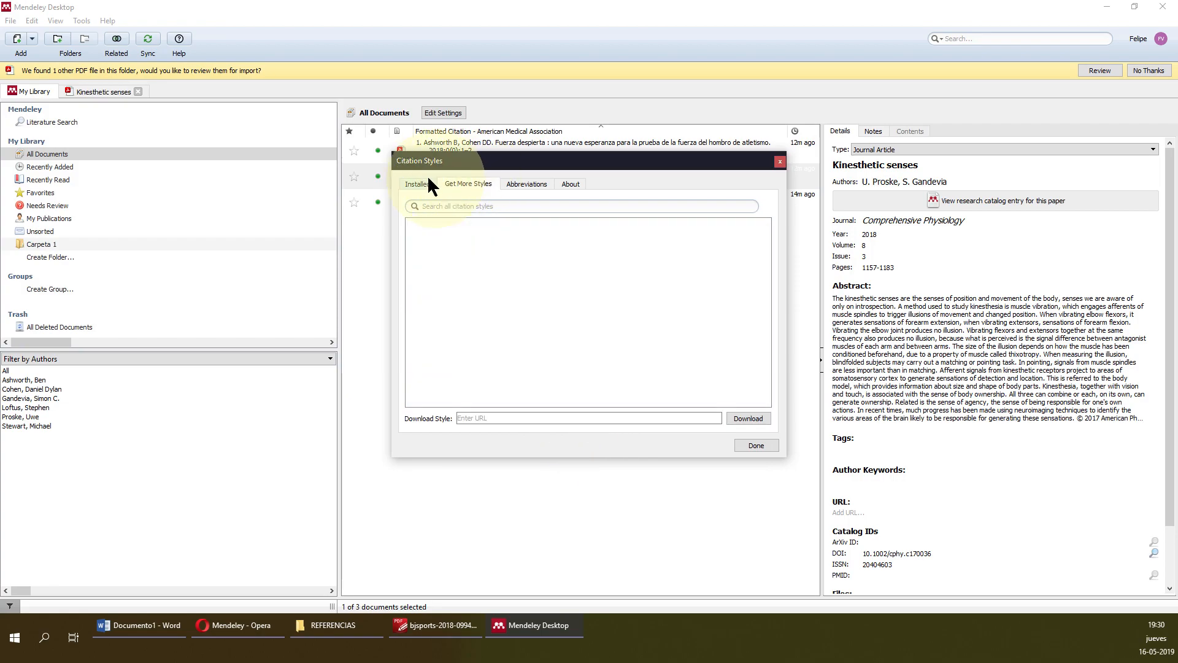
pyautogui.click(417, 184)
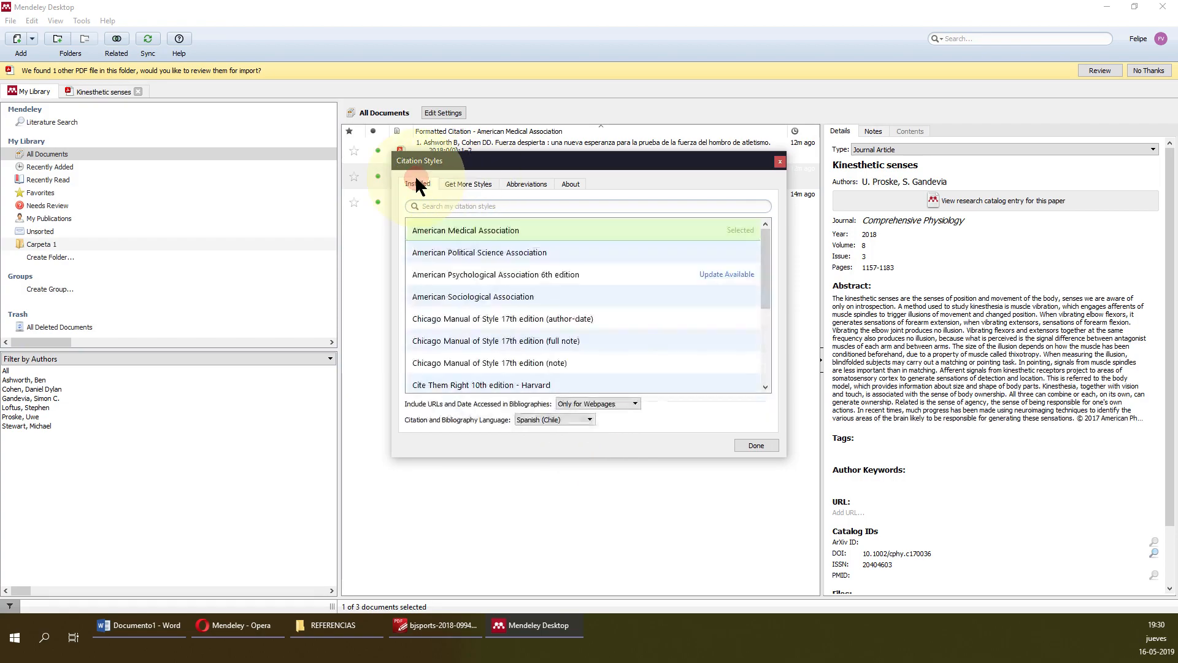
pyautogui.click(753, 447)
pyautogui.click(668, 448)
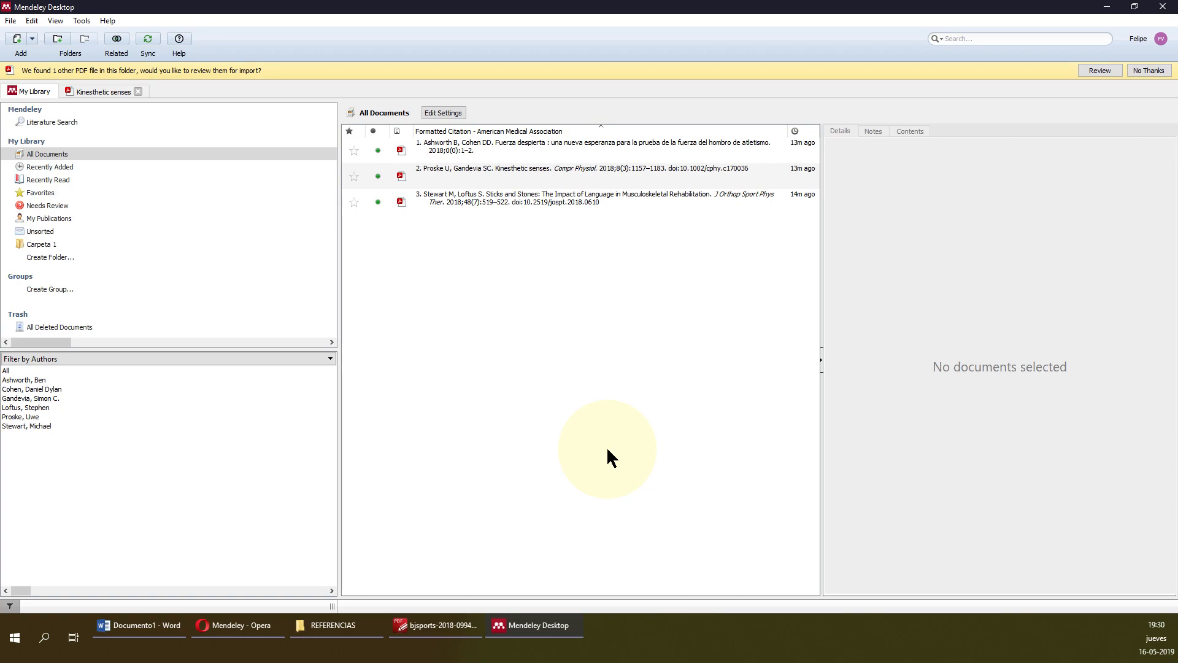
# Sync the library and change the sidebar filter to Author Keywords.
pyautogui.click(147, 38)
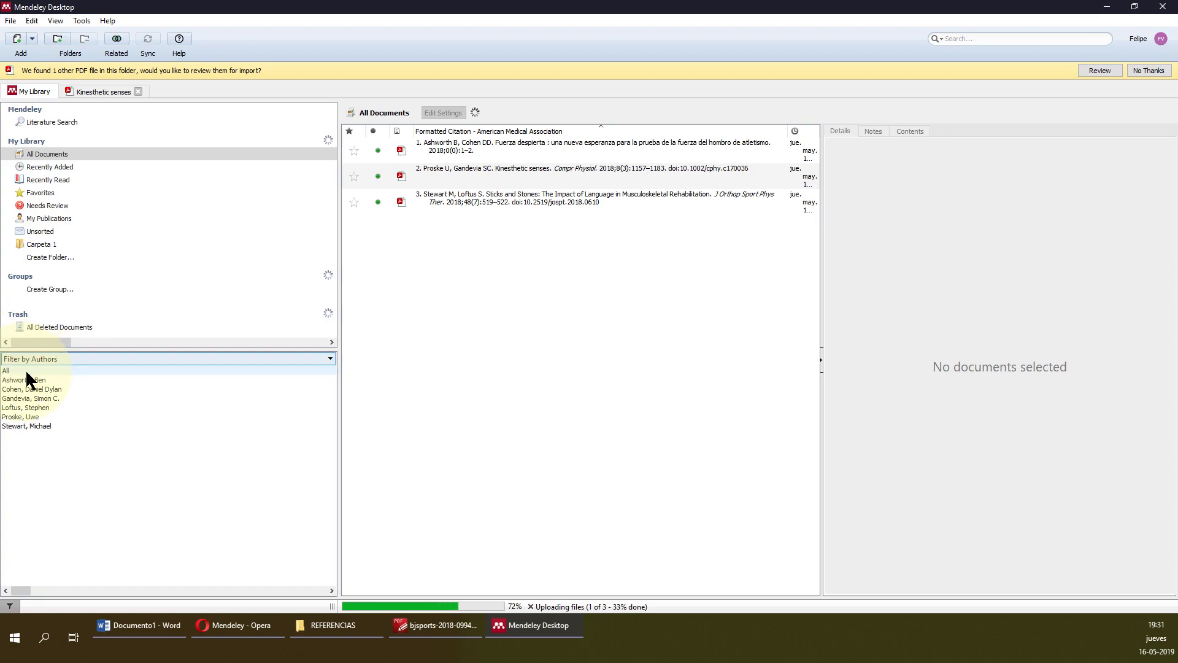
pyautogui.click(186, 357)
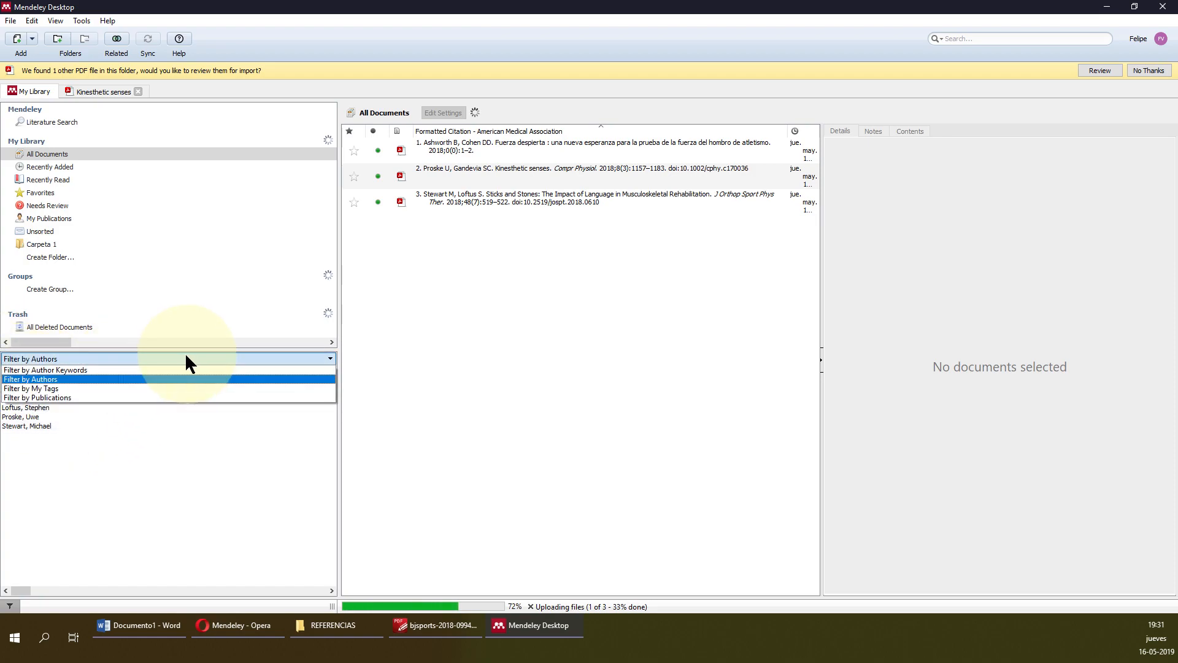
pyautogui.click(168, 369)
pyautogui.click(297, 358)
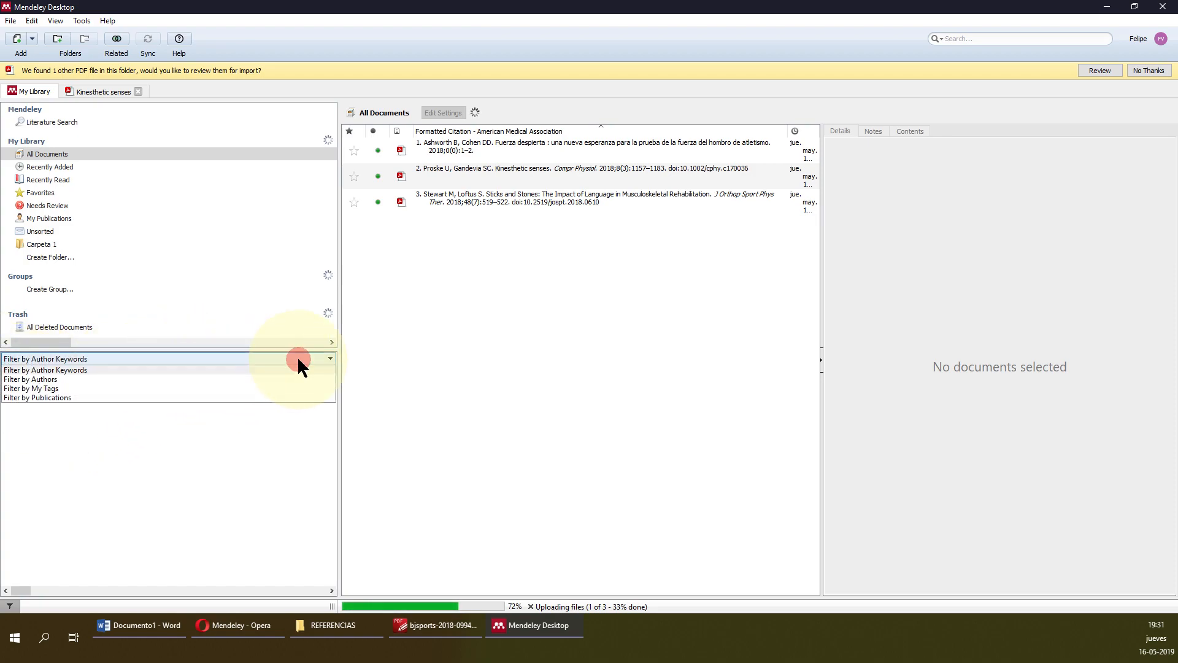
pyautogui.click(405, 313)
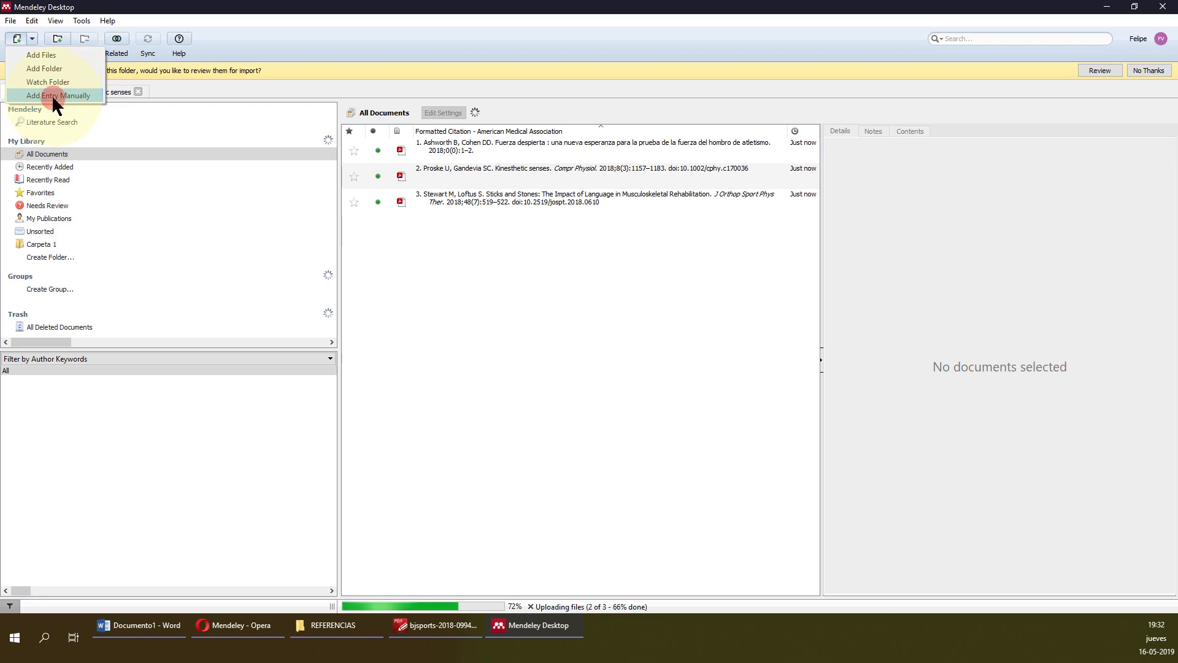
# Add a reference entry manually and set its document type to Book.
pyautogui.click(53, 97)
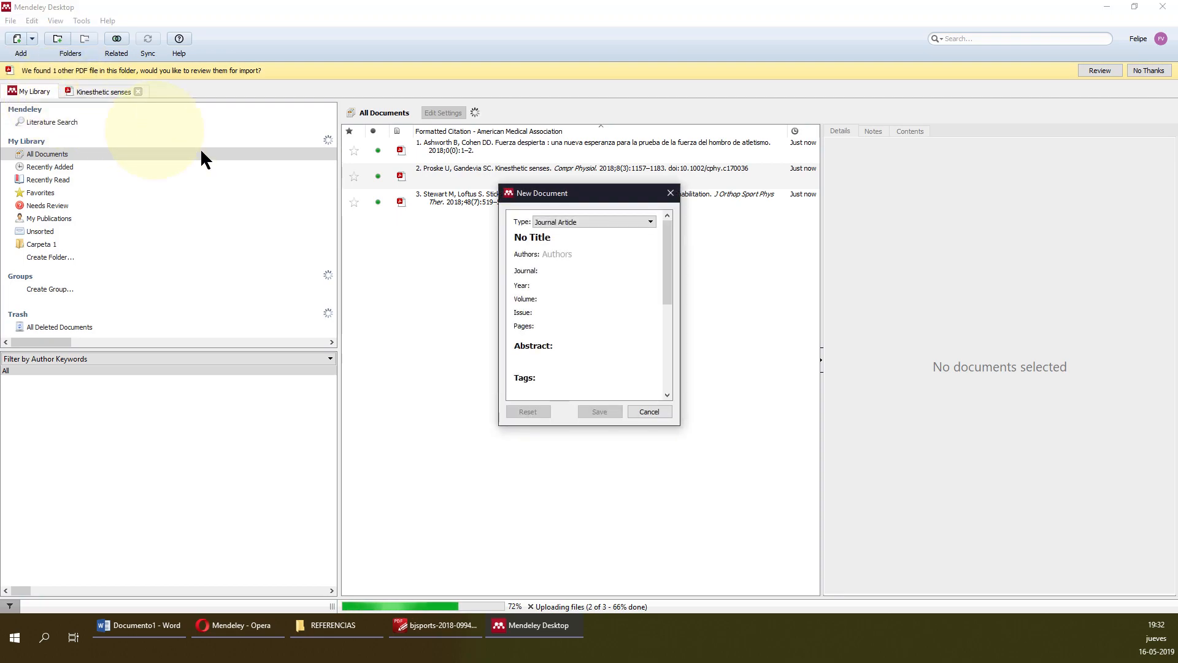
pyautogui.click(616, 221)
pyautogui.click(615, 216)
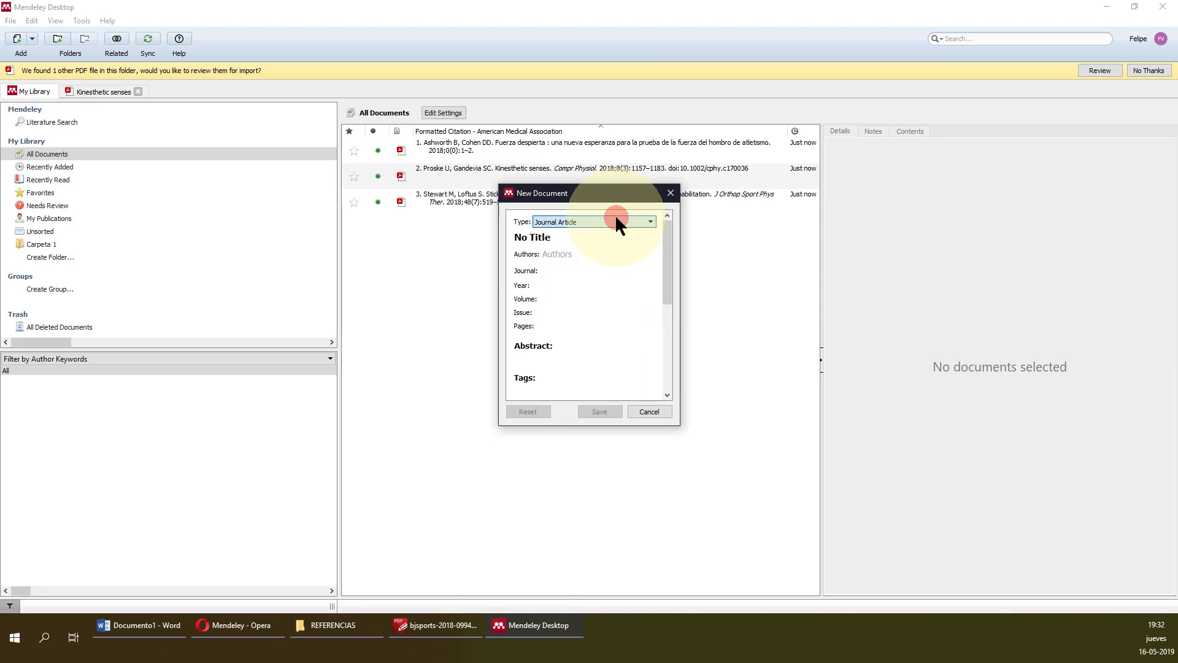
pyautogui.click(627, 220)
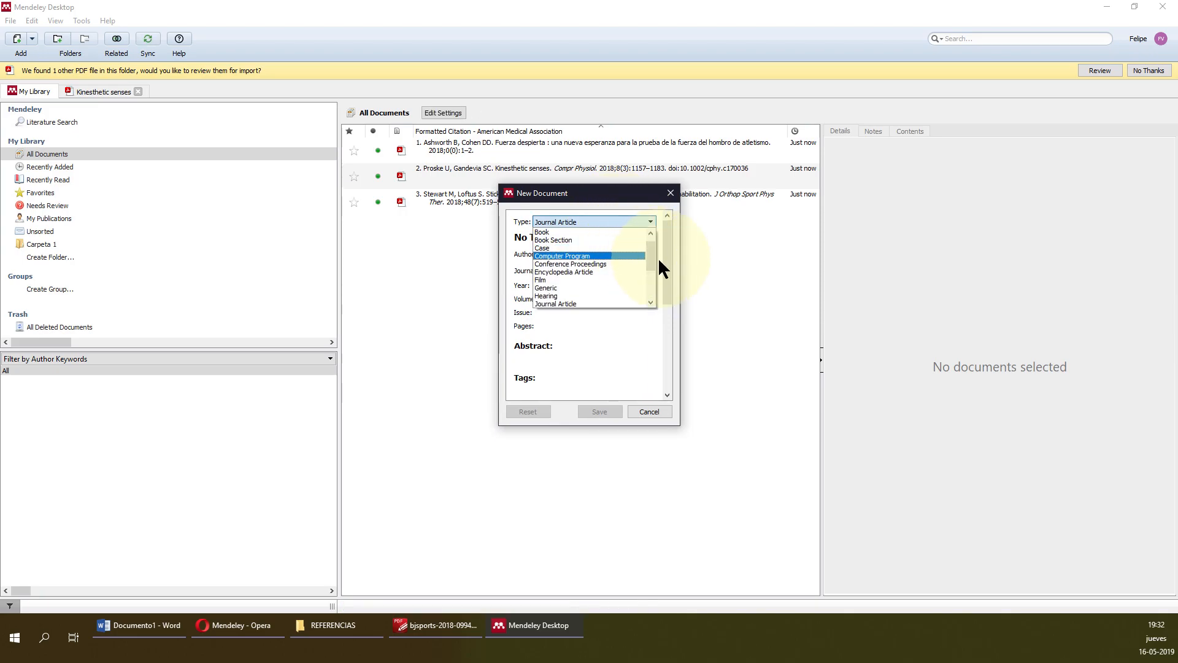
pyautogui.moveTo(654, 256)
pyautogui.mouseDown()
pyautogui.moveTo(652, 246)
pyautogui.moveTo(652, 301)
pyautogui.moveTo(652, 237)
pyautogui.mouseUp()
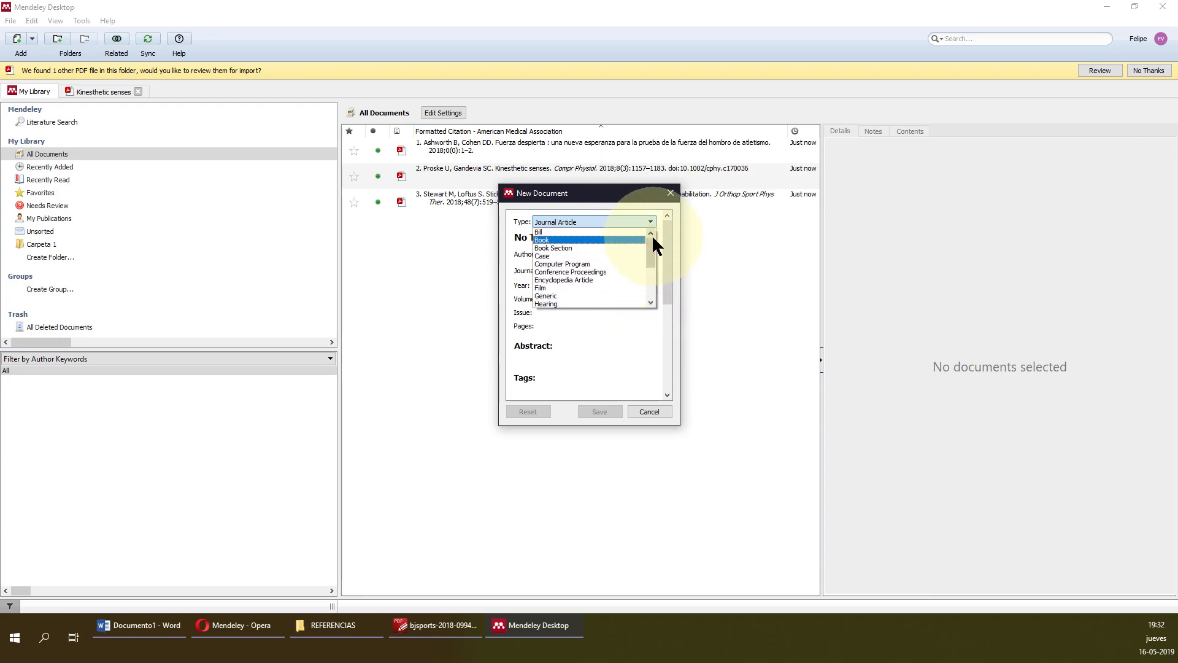
pyautogui.click(564, 240)
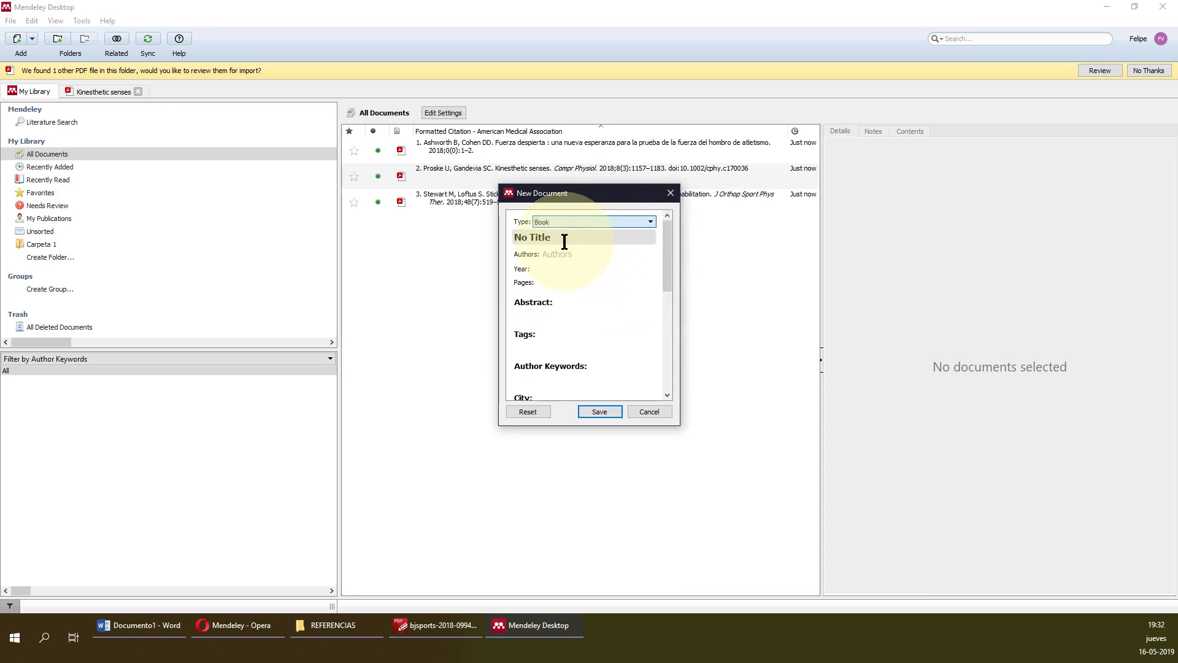
pyautogui.click(600, 238)
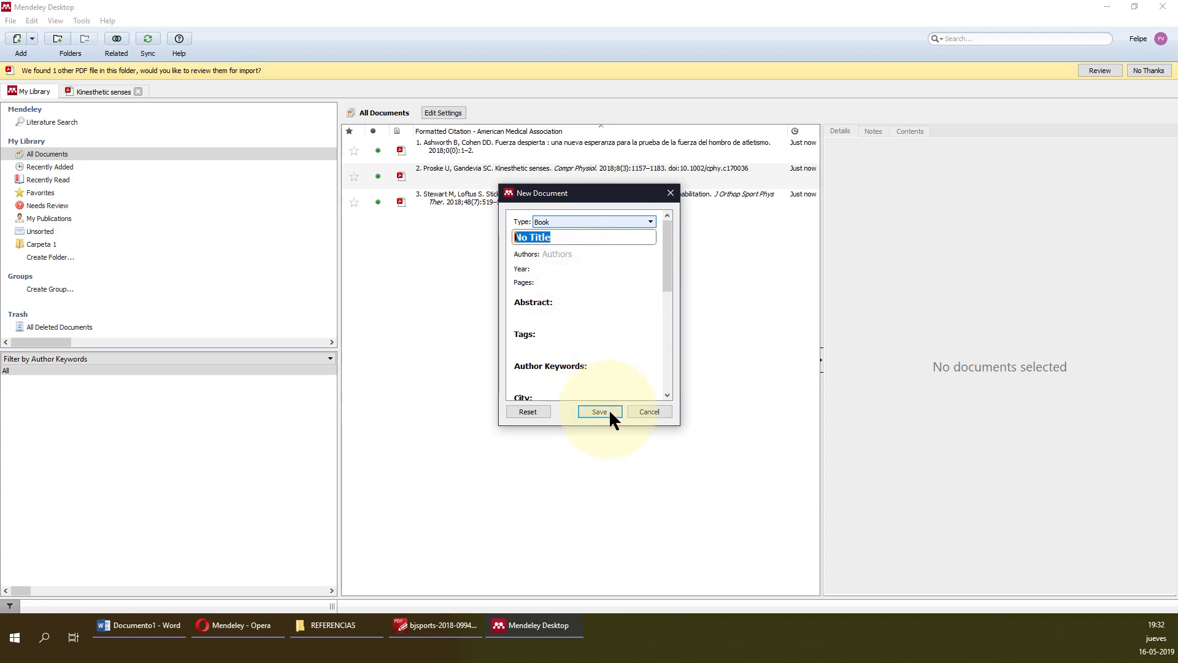
pyautogui.scroll(-3, 604, 350)
pyautogui.scroll(3, 600, 359)
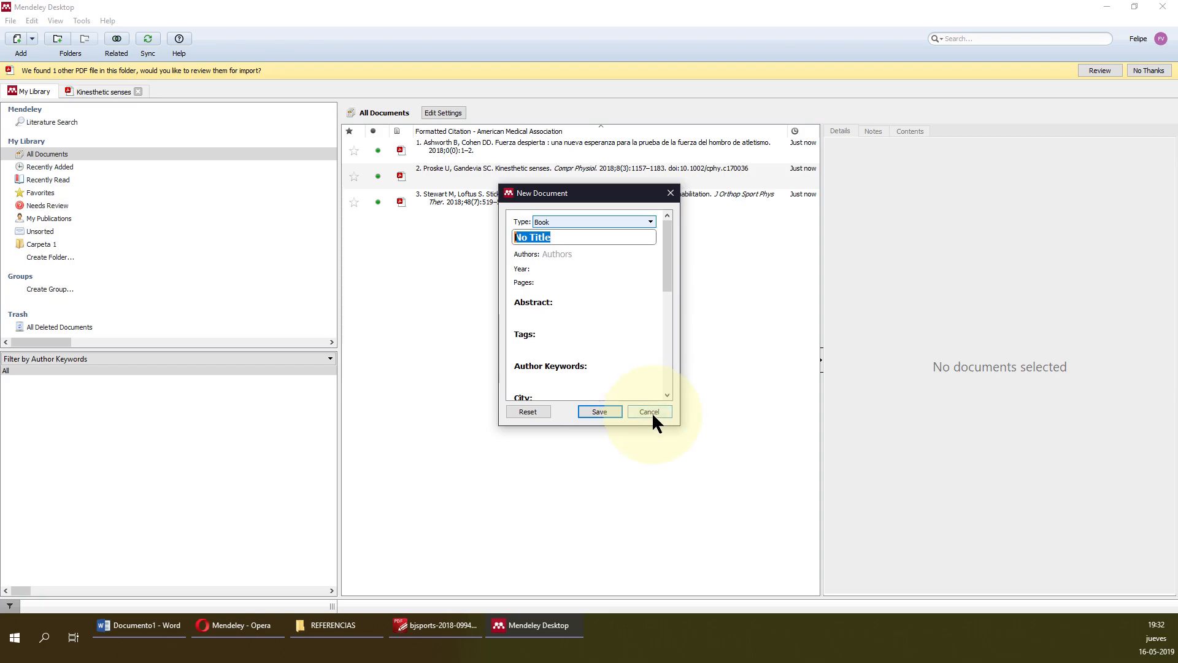
# Switch to Opera and show the WorldCat.org catalogue home page.
pyautogui.click(259, 623)
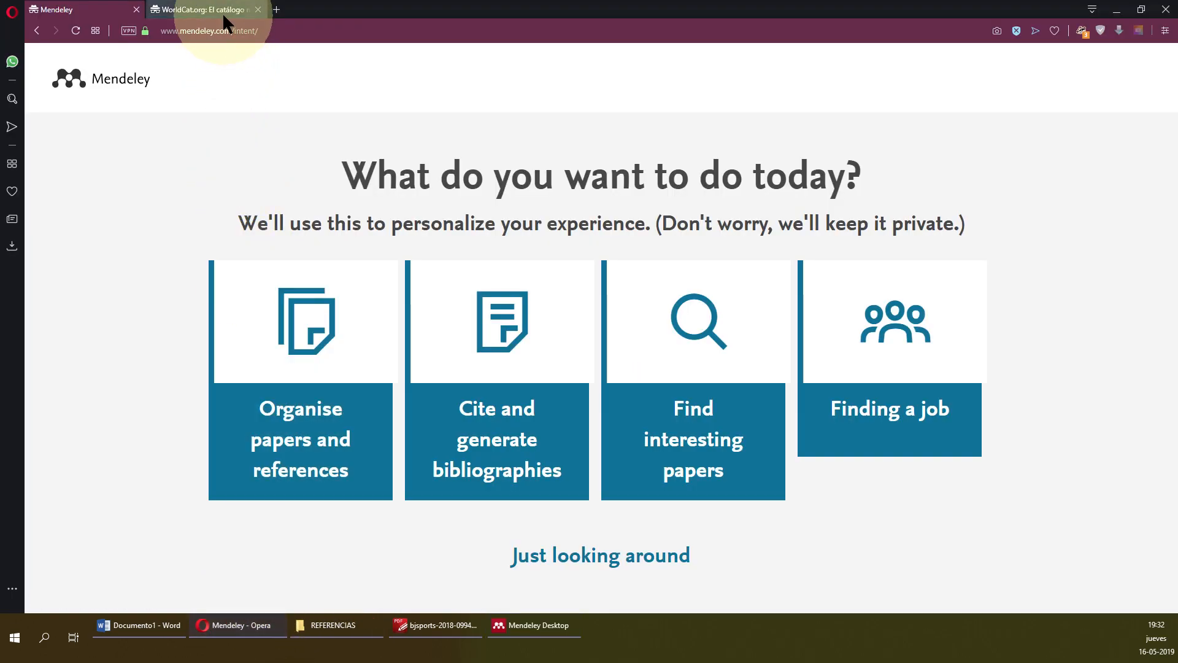
pyautogui.click(538, 625)
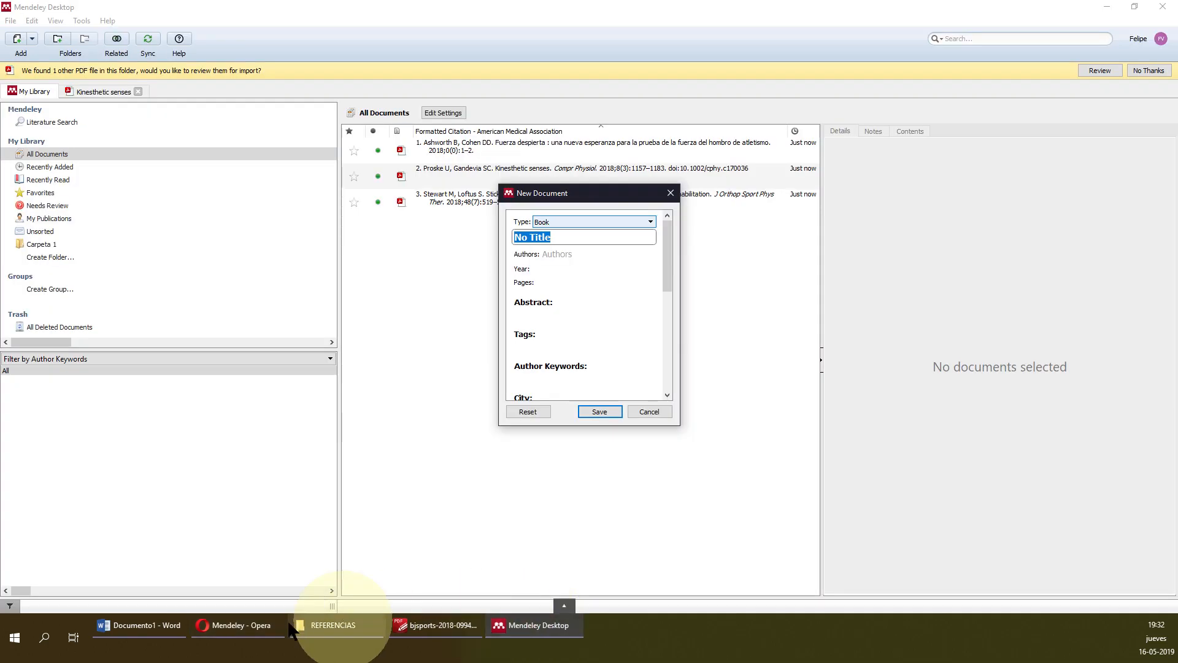
pyautogui.click(240, 624)
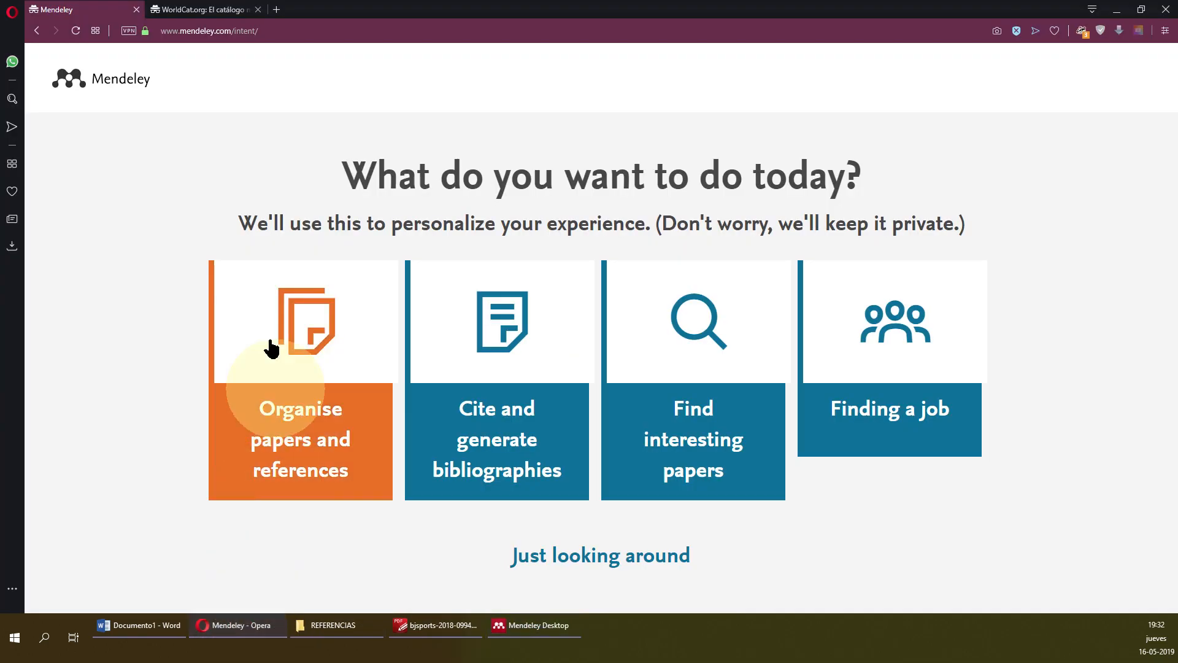
pyautogui.click(218, 11)
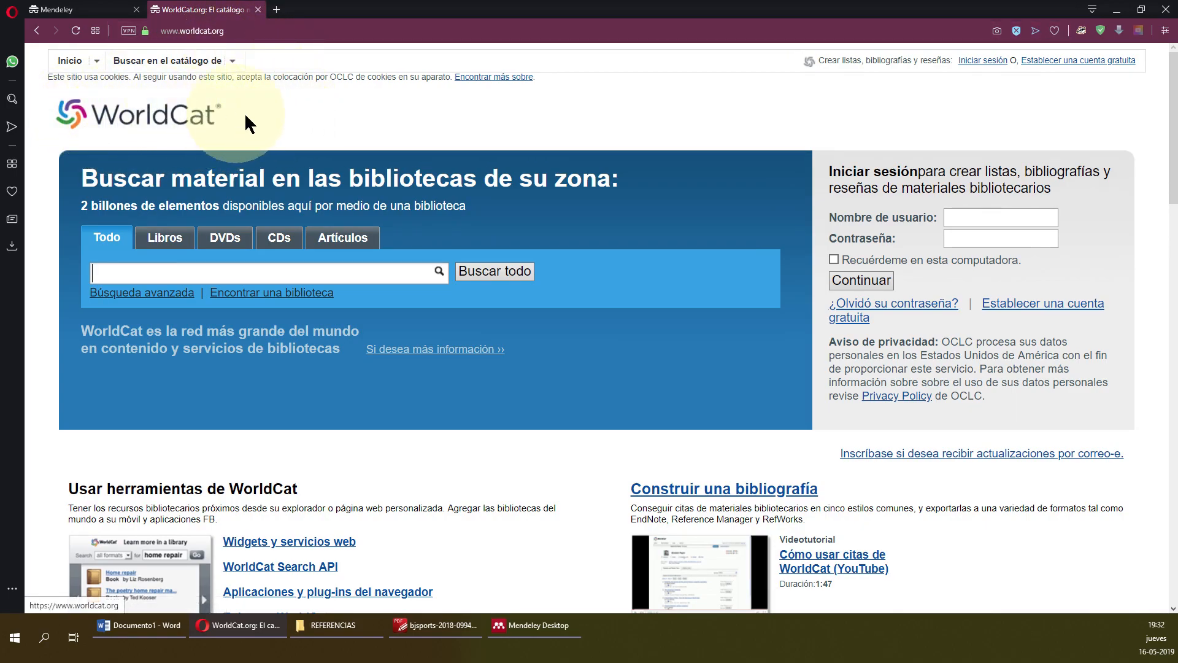
pyautogui.scroll(-2, 363, 459)
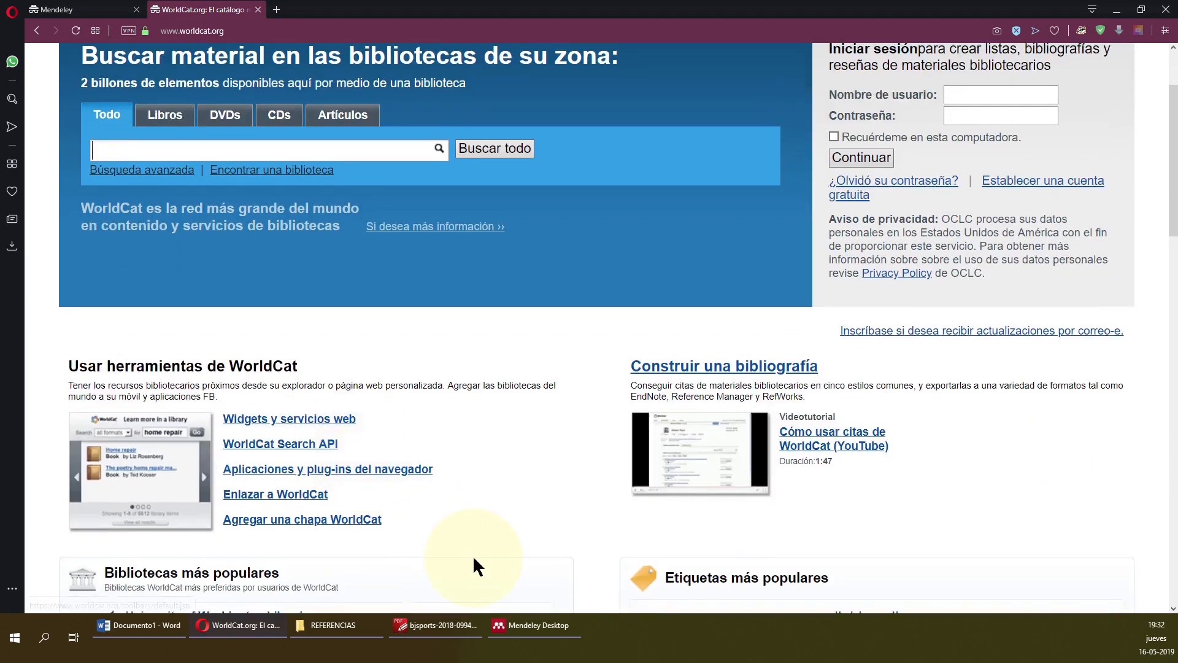
pyautogui.scroll(2, 472, 554)
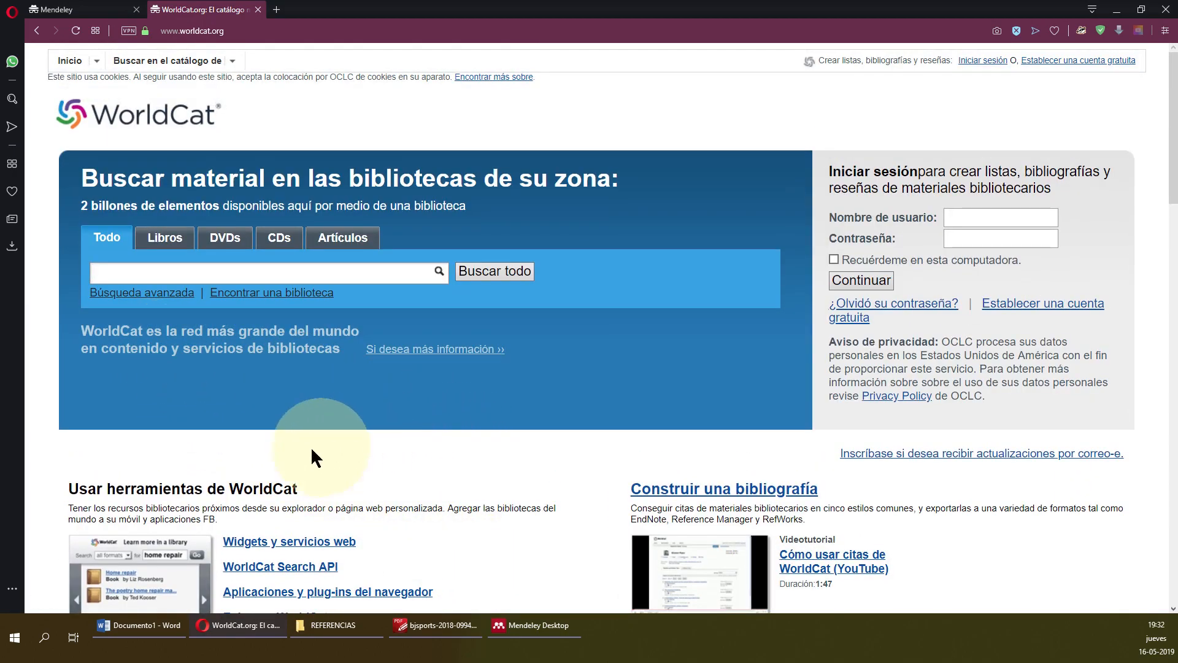
# Search WorldCat for 'la iliada' limited to books and scan the results.
pyautogui.click(169, 245)
pyautogui.click(203, 273)
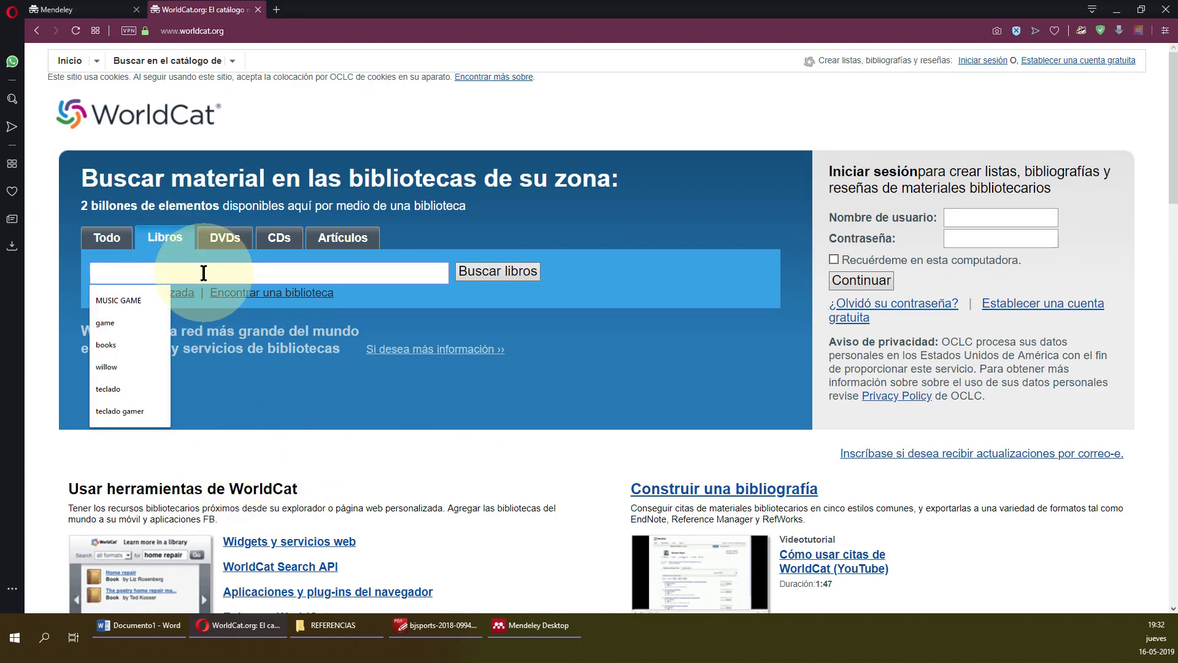
pyautogui.click(241, 279)
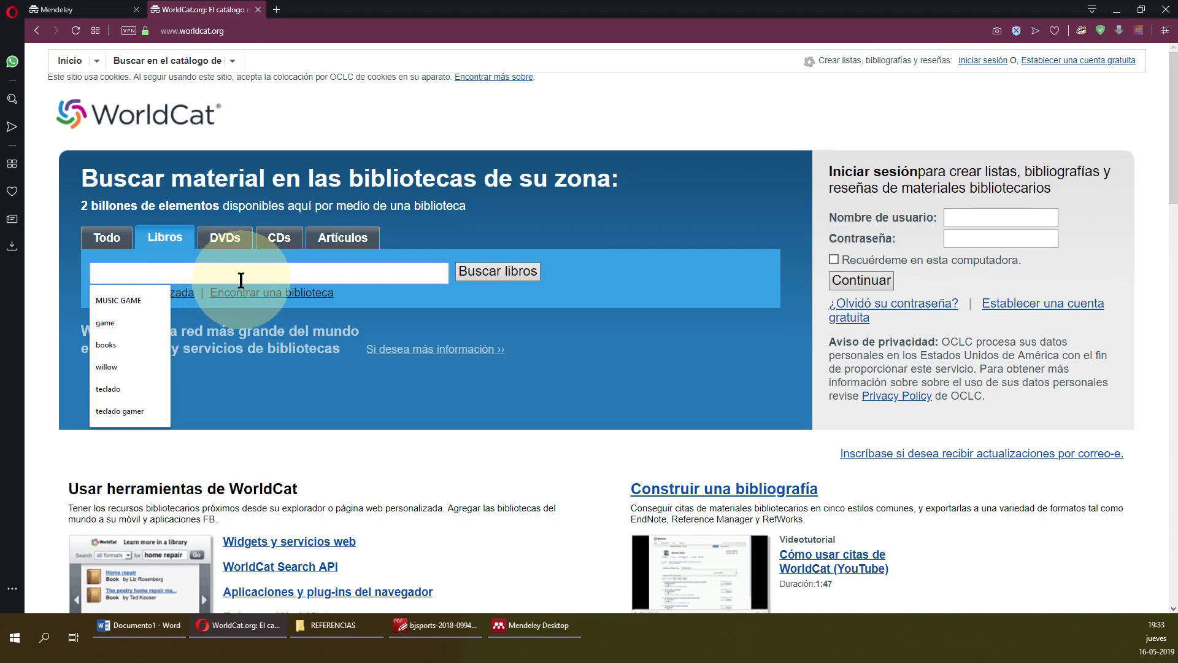
pyautogui.write('la iliada')
pyautogui.press('Return')
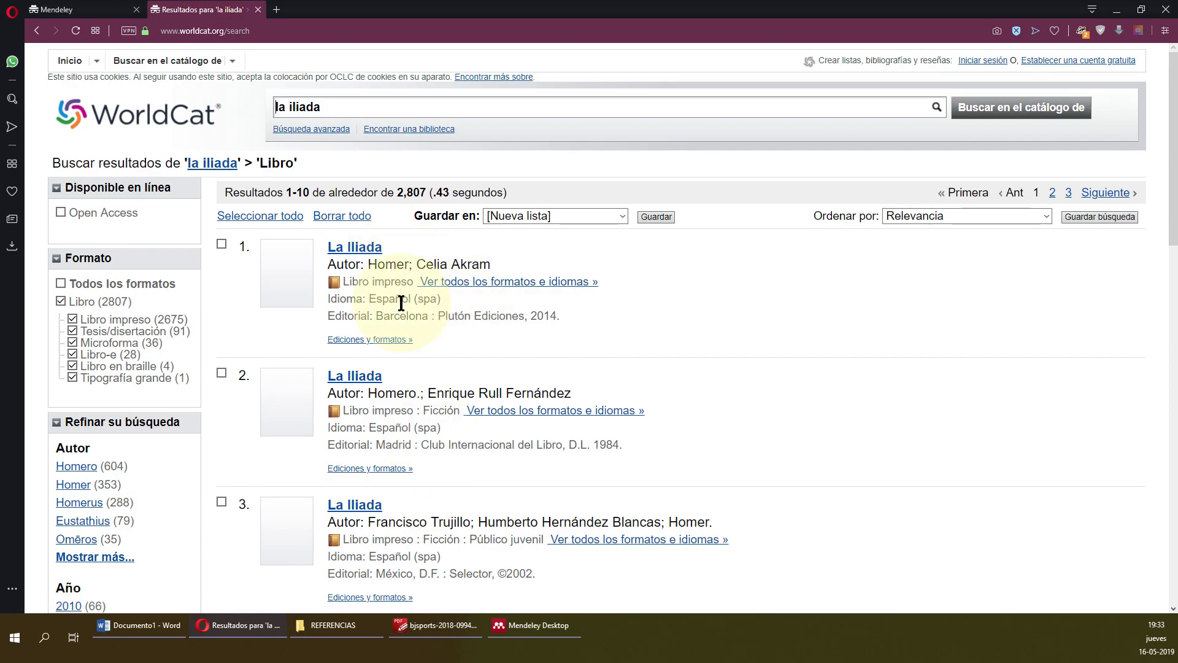
pyautogui.scroll(-8, 400, 303)
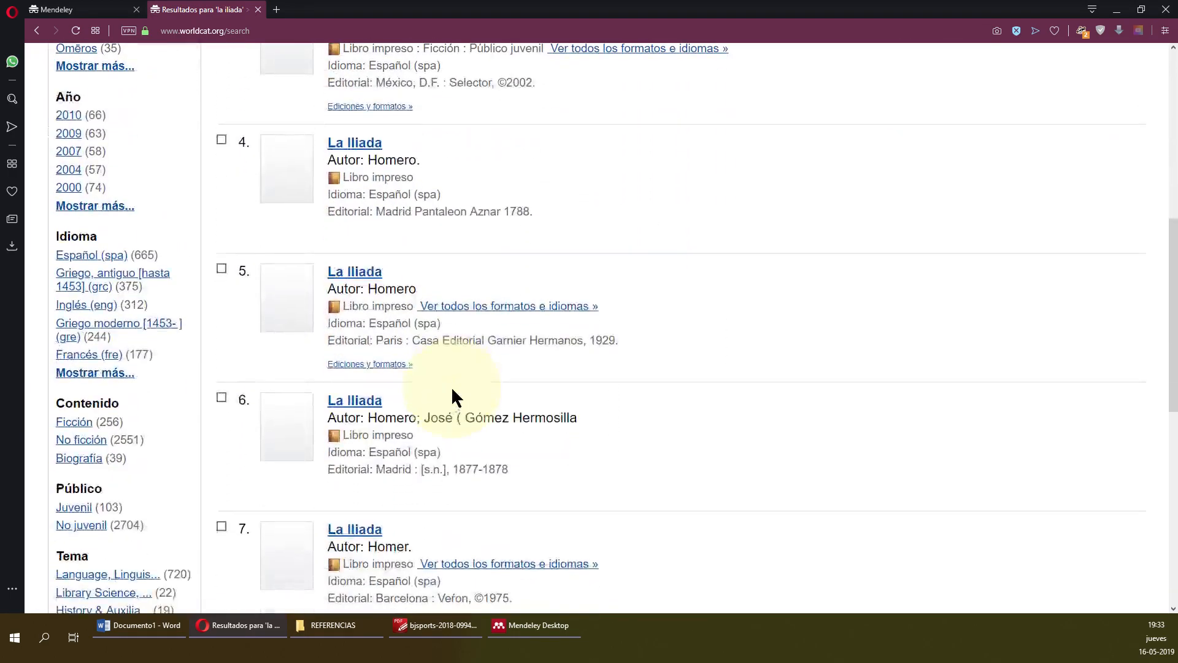
pyautogui.scroll(-5, 452, 390)
pyautogui.scroll(10, 452, 390)
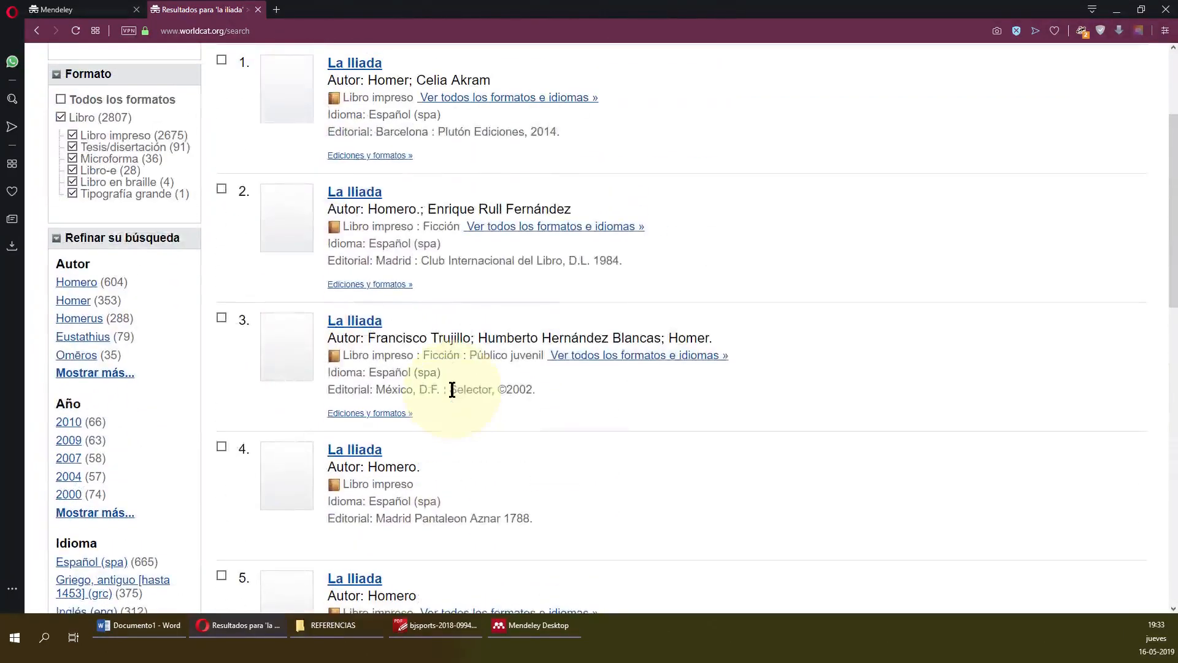
pyautogui.scroll(3, 452, 389)
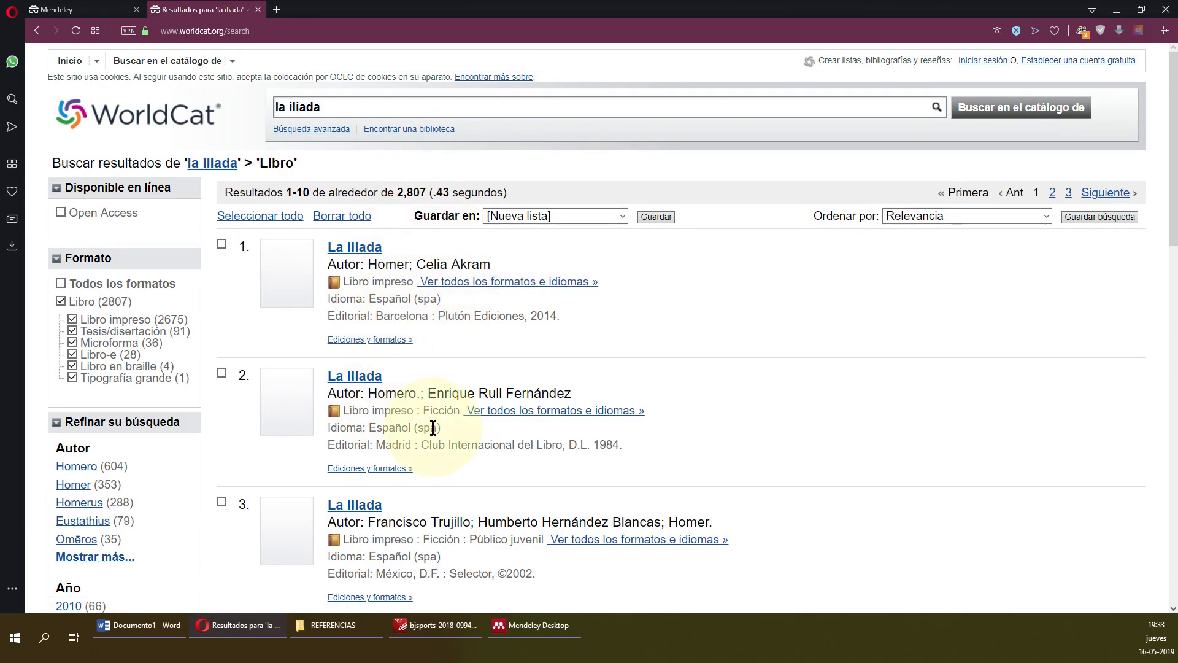
# Open WorldCat's full record for La Iliada (Plutón Ediciones, 2014) and check its publisher and year.
pyautogui.click(358, 247)
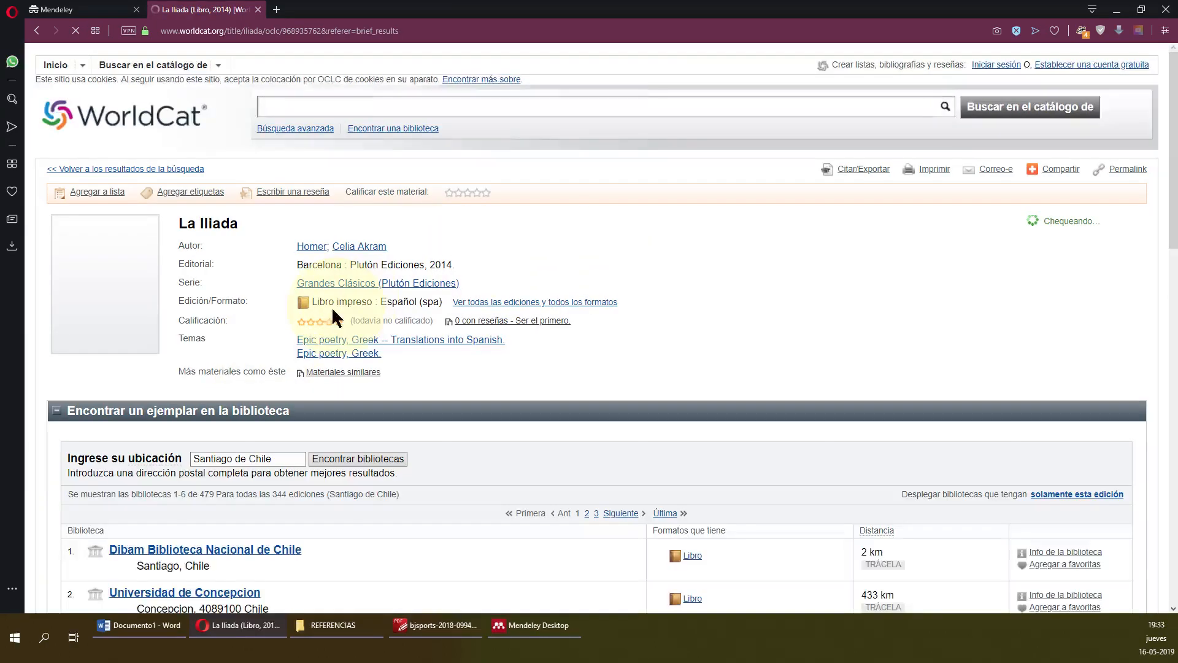
pyautogui.scroll(-3, 373, 341)
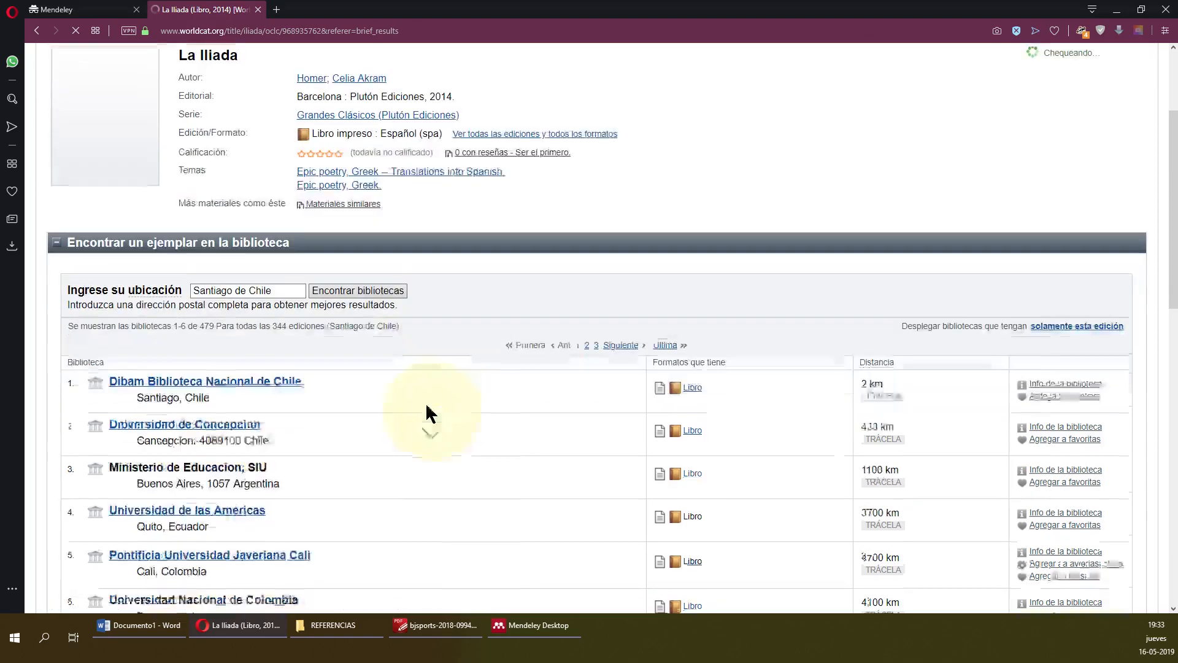
pyautogui.scroll(3, 388, 382)
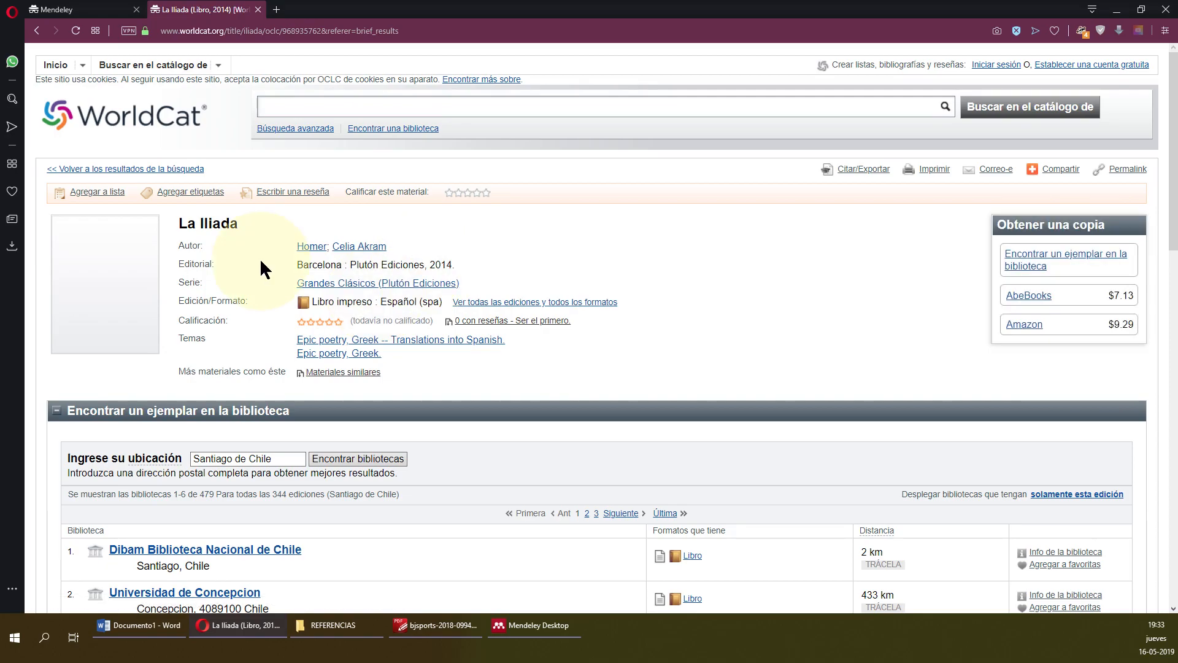
pyautogui.moveTo(454, 265); pyautogui.dragTo(396, 265)
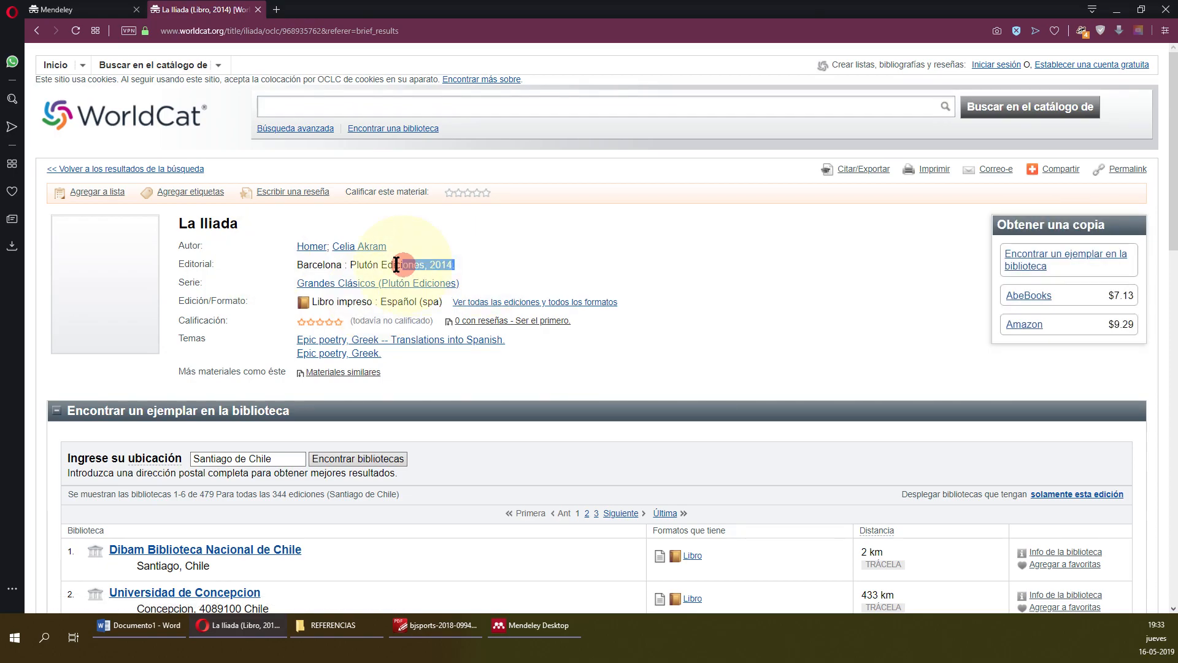
pyautogui.click(693, 376)
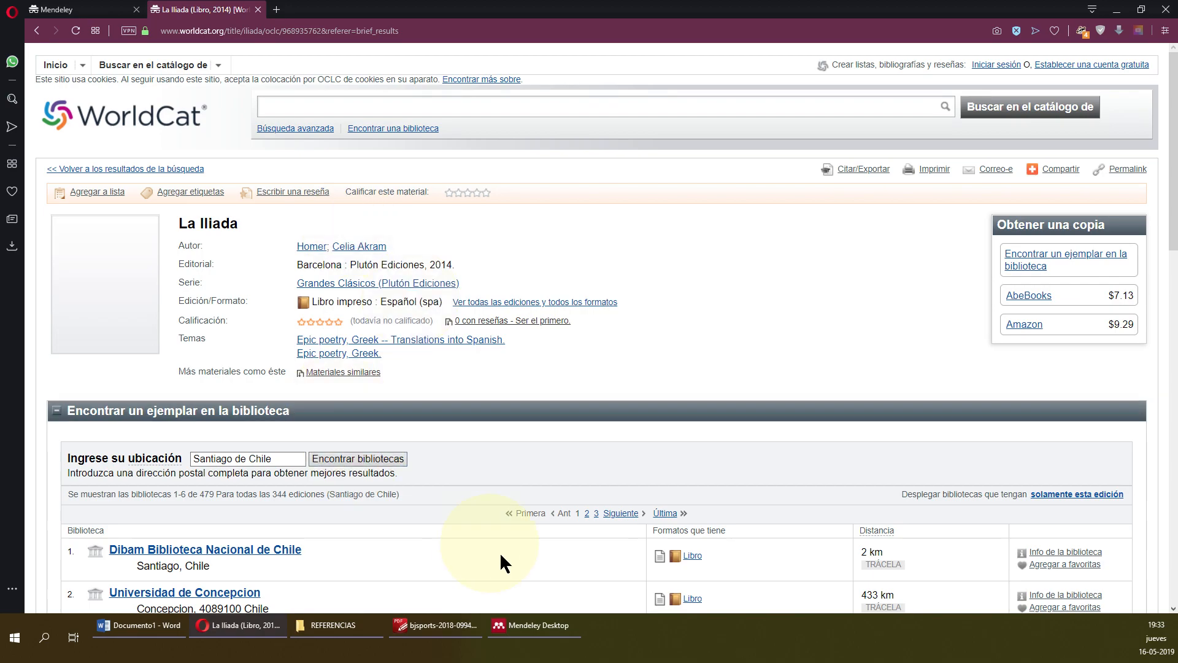
pyautogui.click(572, 625)
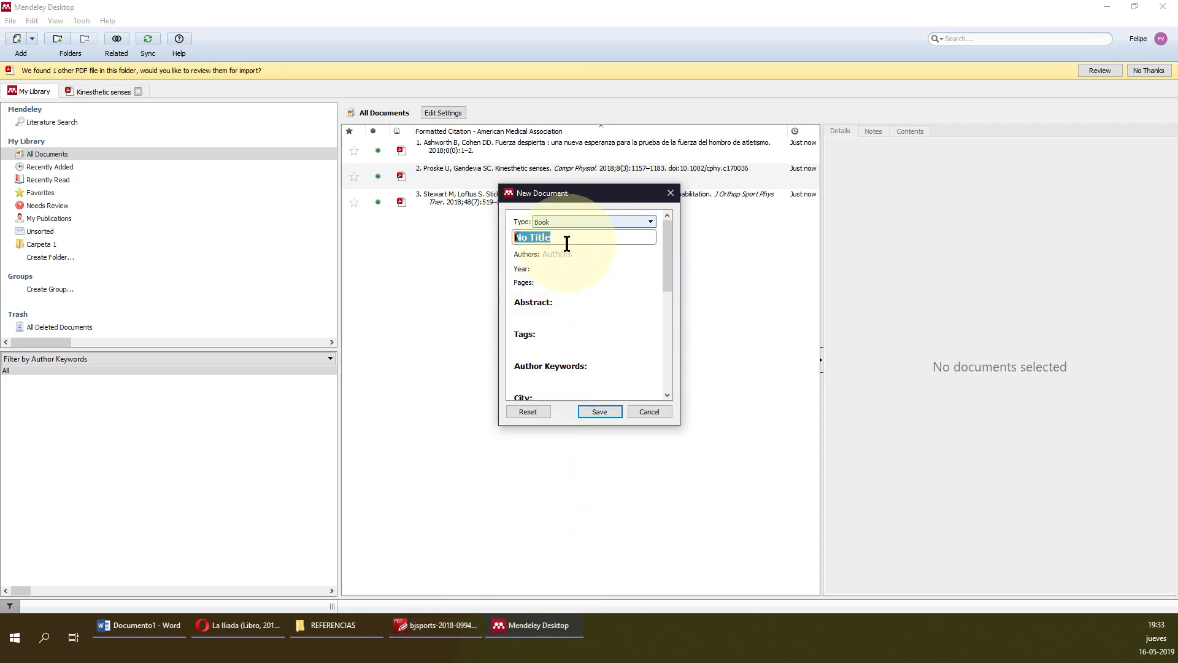
# Cancel the empty Mendeley book entry after checking its Title, Authors and Year fields.
pyautogui.scroll(-2, 587, 292)
pyautogui.scroll(2, 570, 331)
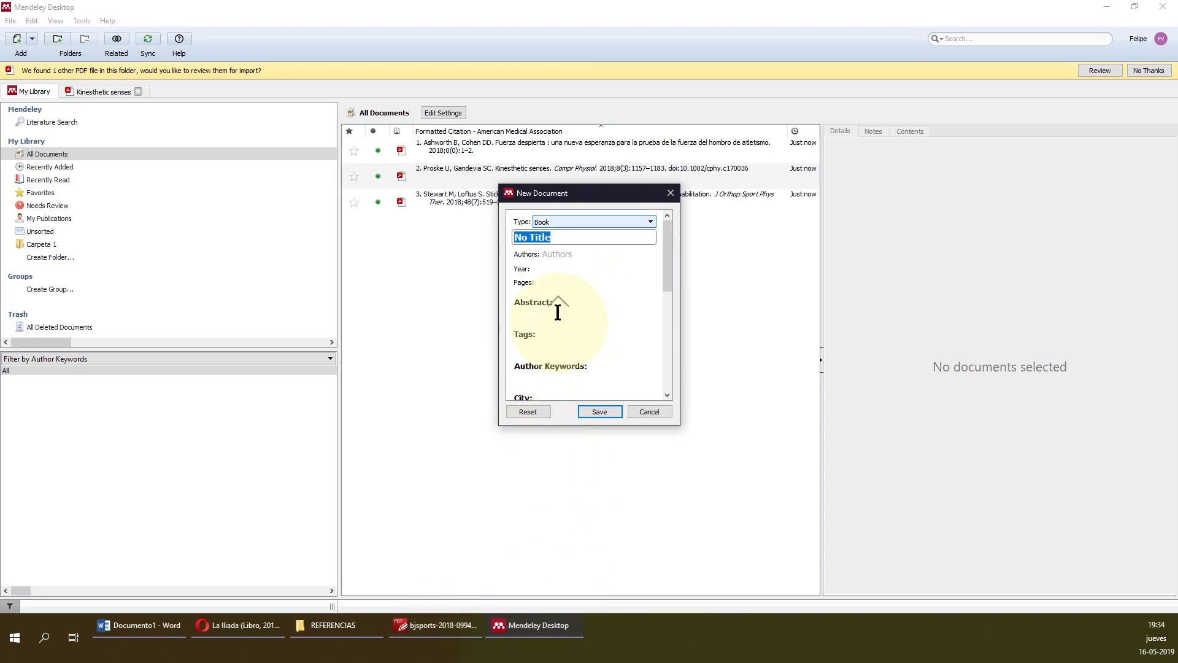
pyautogui.click(578, 237)
pyautogui.click(583, 255)
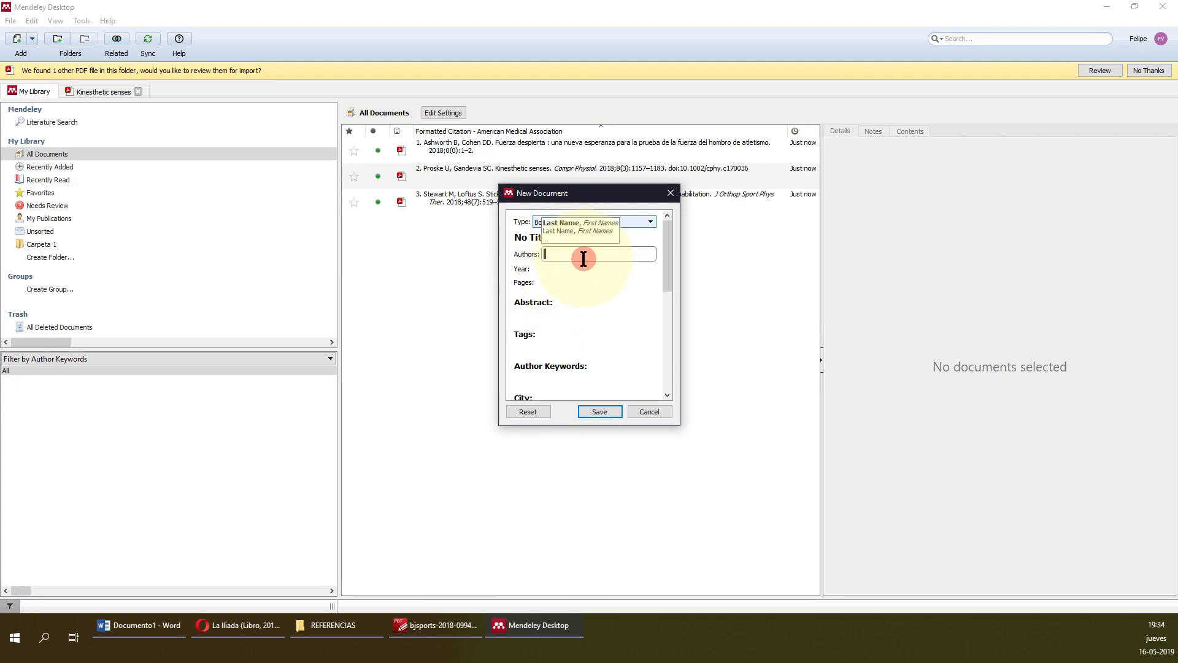
pyautogui.click(573, 269)
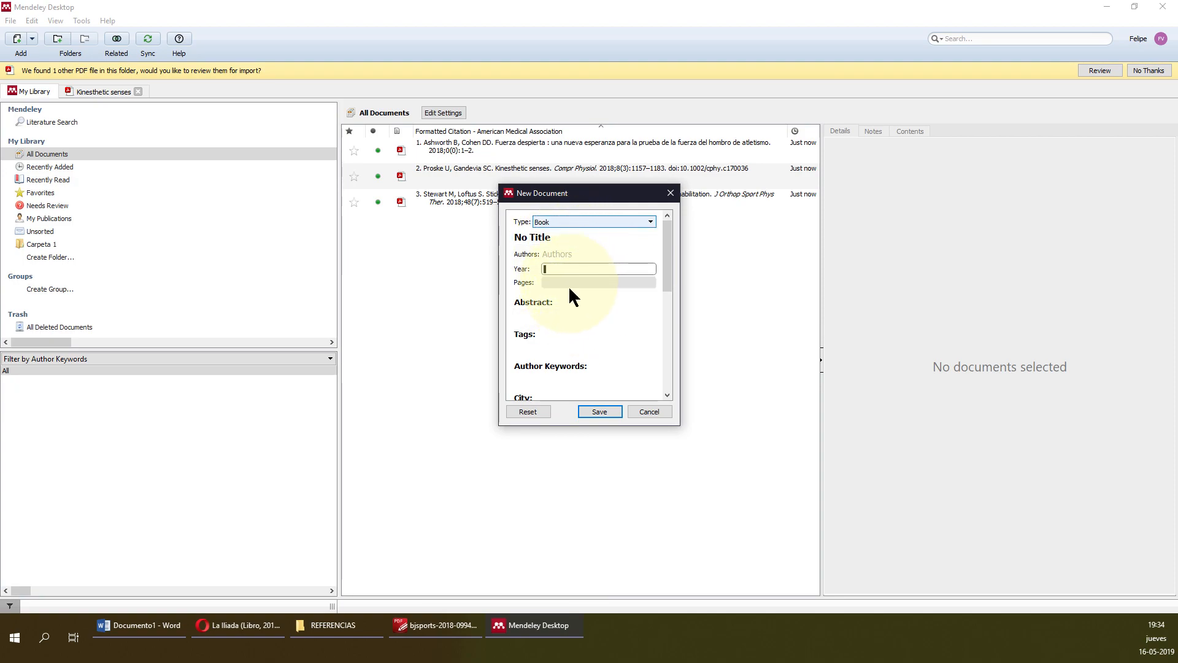
pyautogui.scroll(-6, 580, 325)
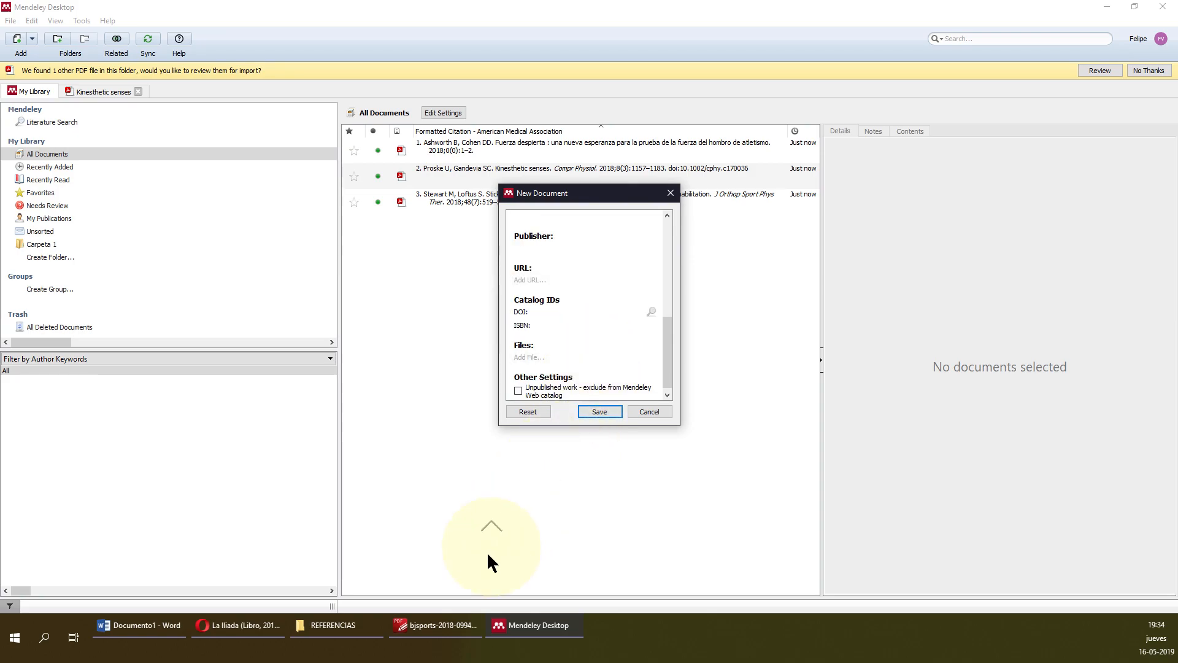
pyautogui.click(567, 499)
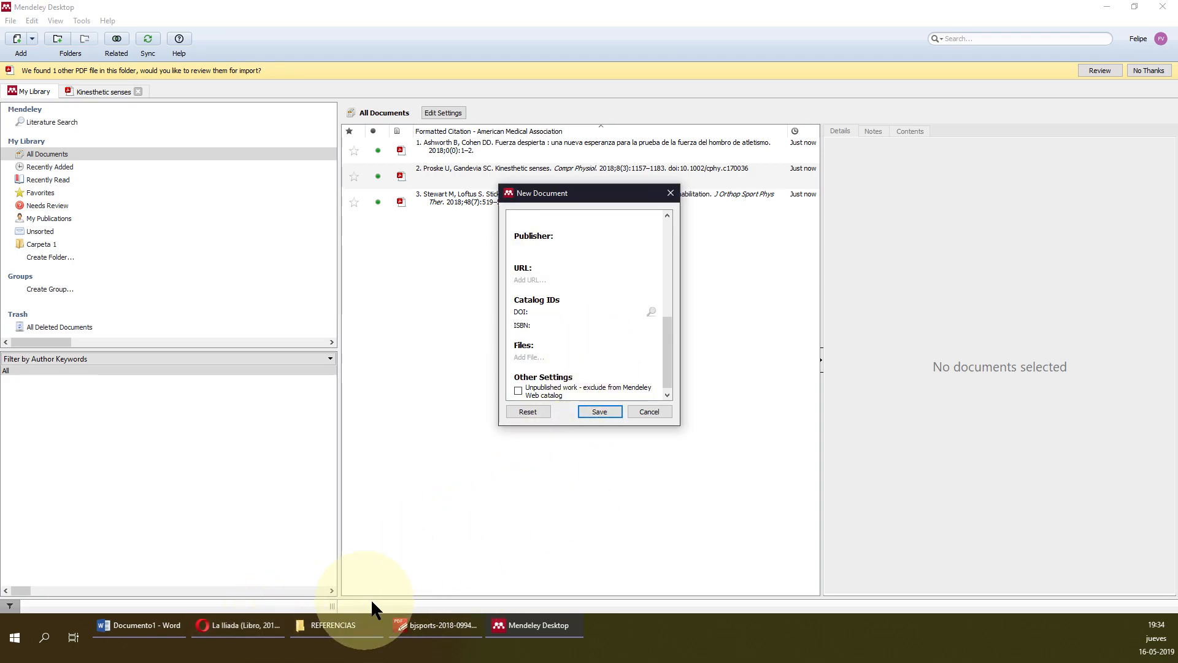
pyautogui.click(653, 414)
# Show the APA (6a ed.) citation for the La Iliada record in Citar/Exportar.
pyautogui.click(266, 623)
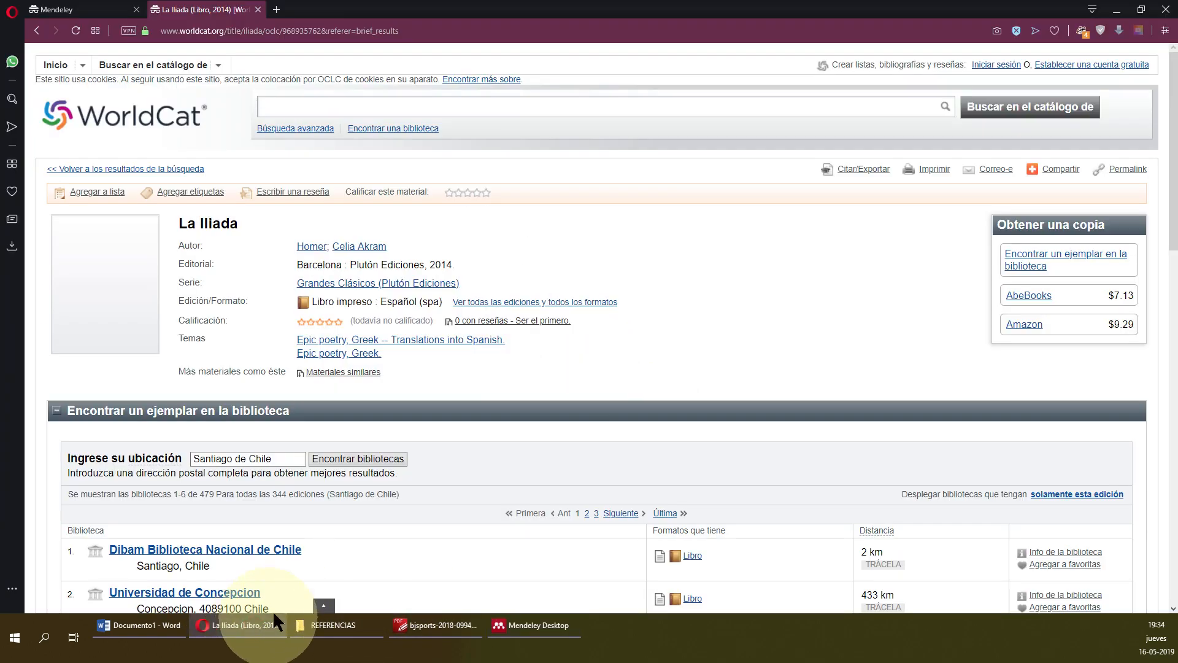
pyautogui.click(870, 171)
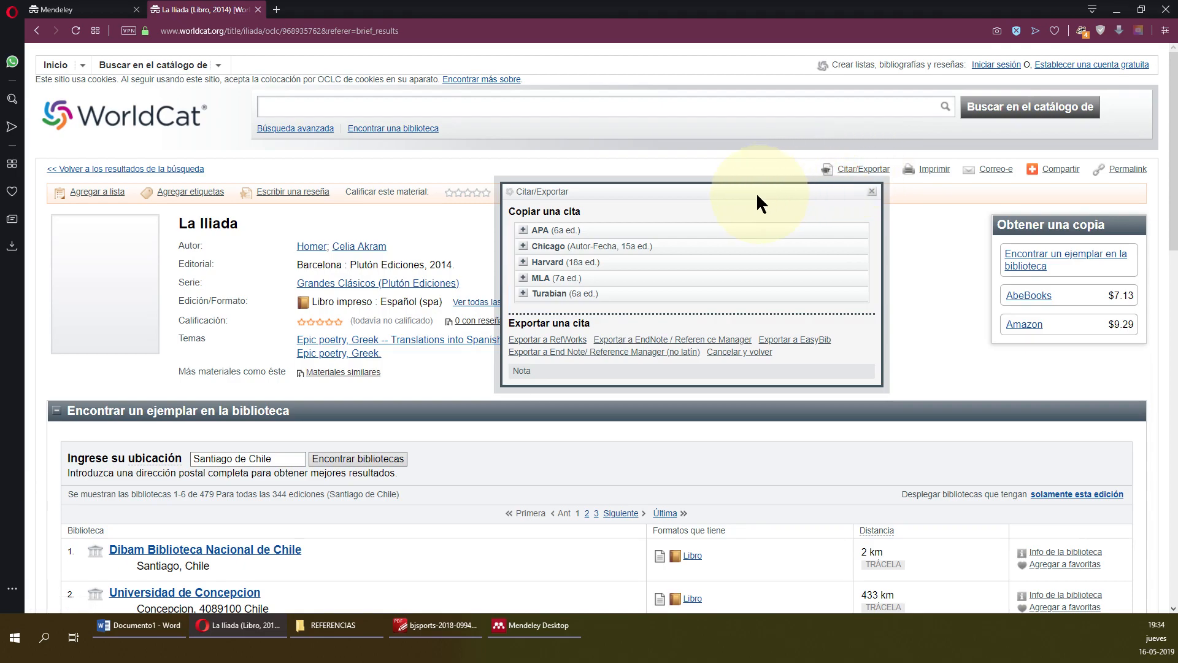
pyautogui.click(559, 231)
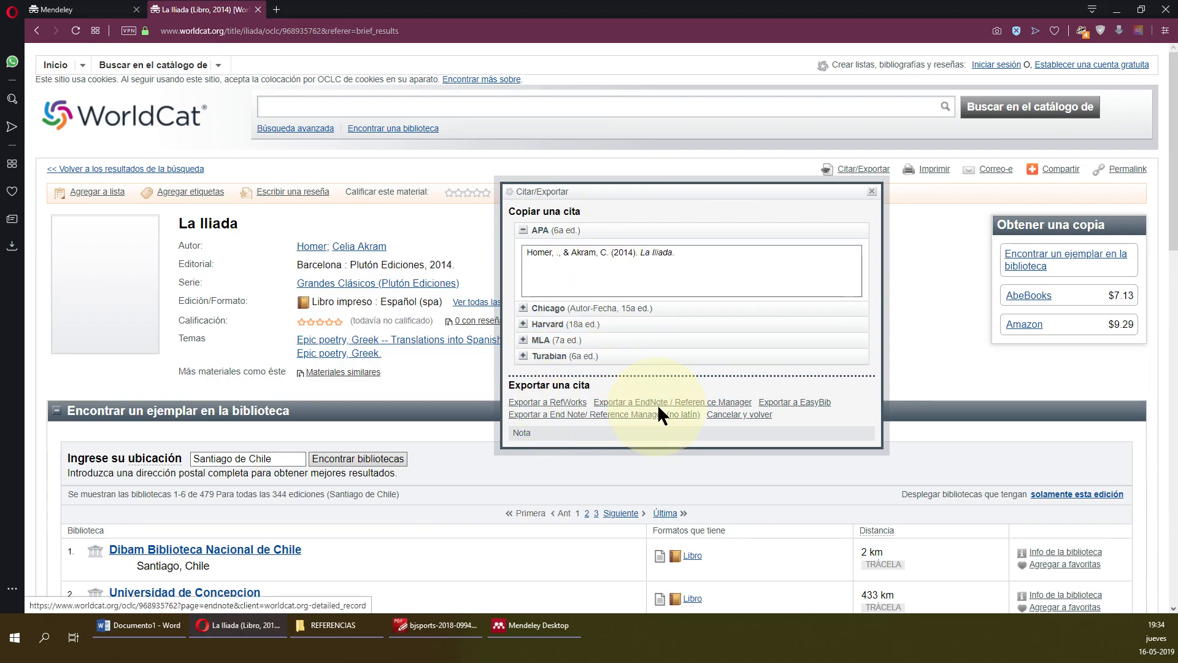
# Export the record to EndNote / Reference Manager as RIS file WorldCat_968935762.
pyautogui.click(700, 396)
pyautogui.moveTo(700, 396); pyautogui.dragTo(678, 373)
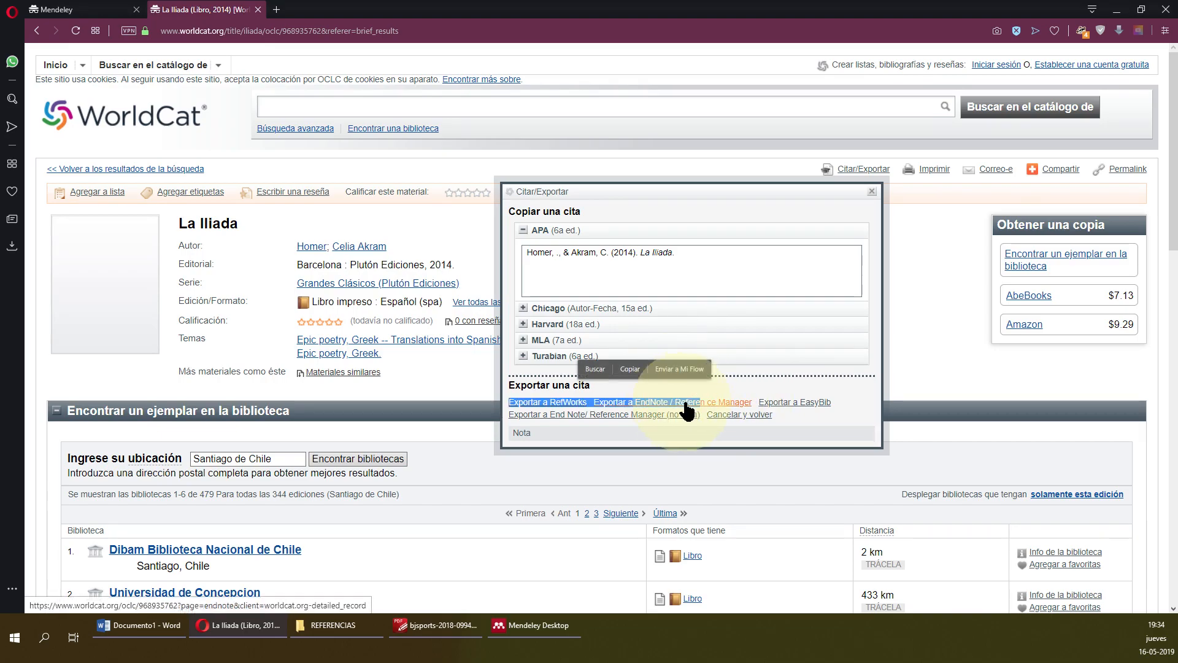
pyautogui.click(741, 382)
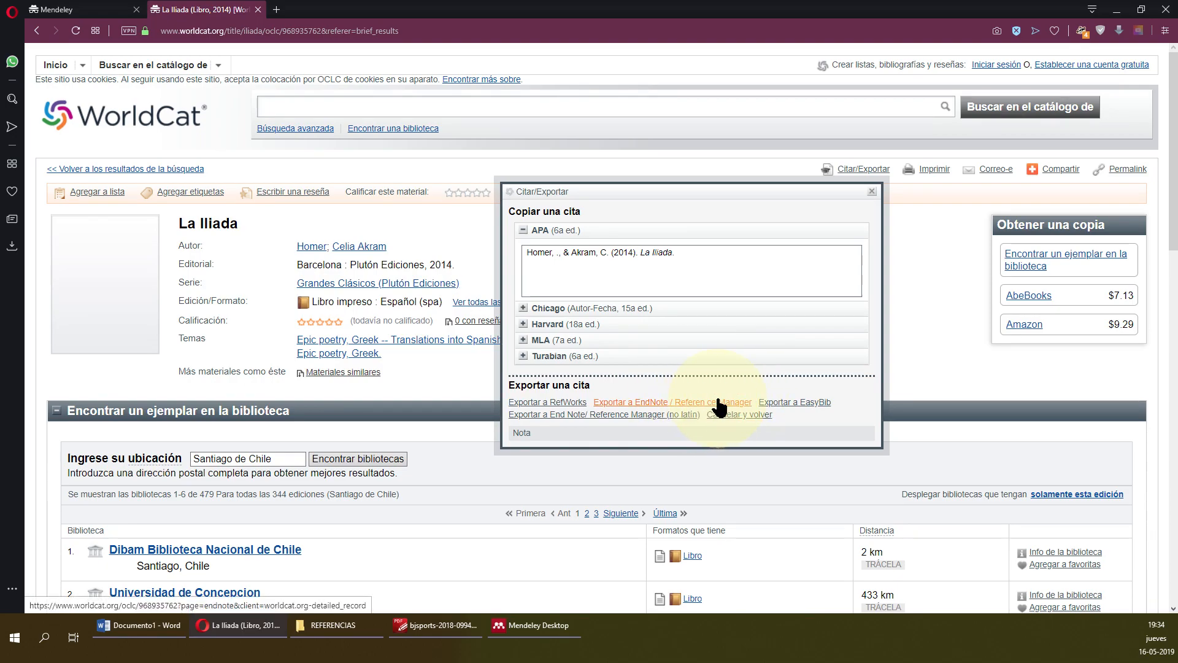
pyautogui.click(718, 399)
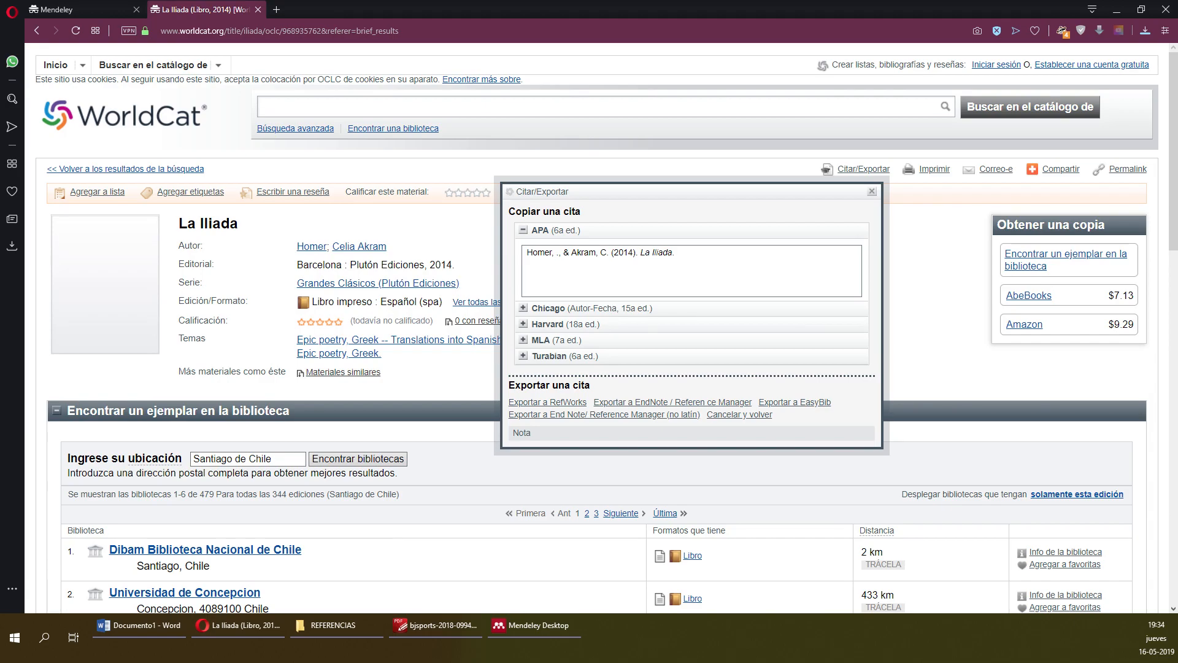
pyautogui.moveTo(135, 80); pyautogui.dragTo(494, 82)
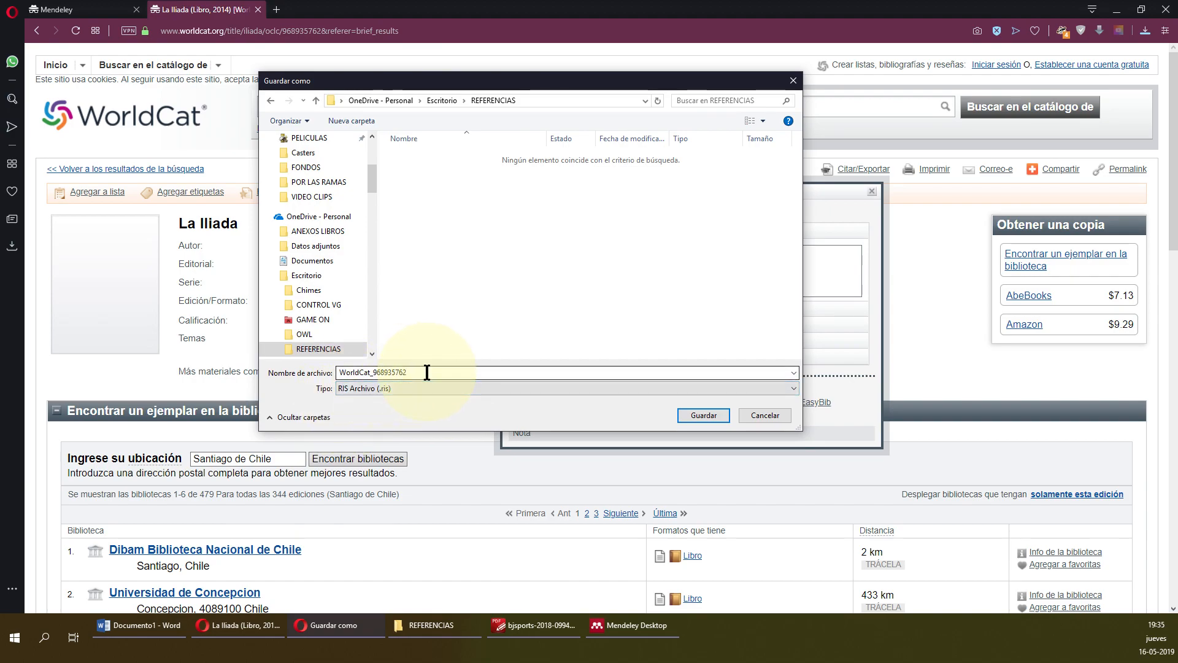
# Save the La Iliada RIS export under the name iliada in REFERENCIAS.
pyautogui.moveTo(412, 372); pyautogui.dragTo(286, 360)
pyautogui.write('iliada')
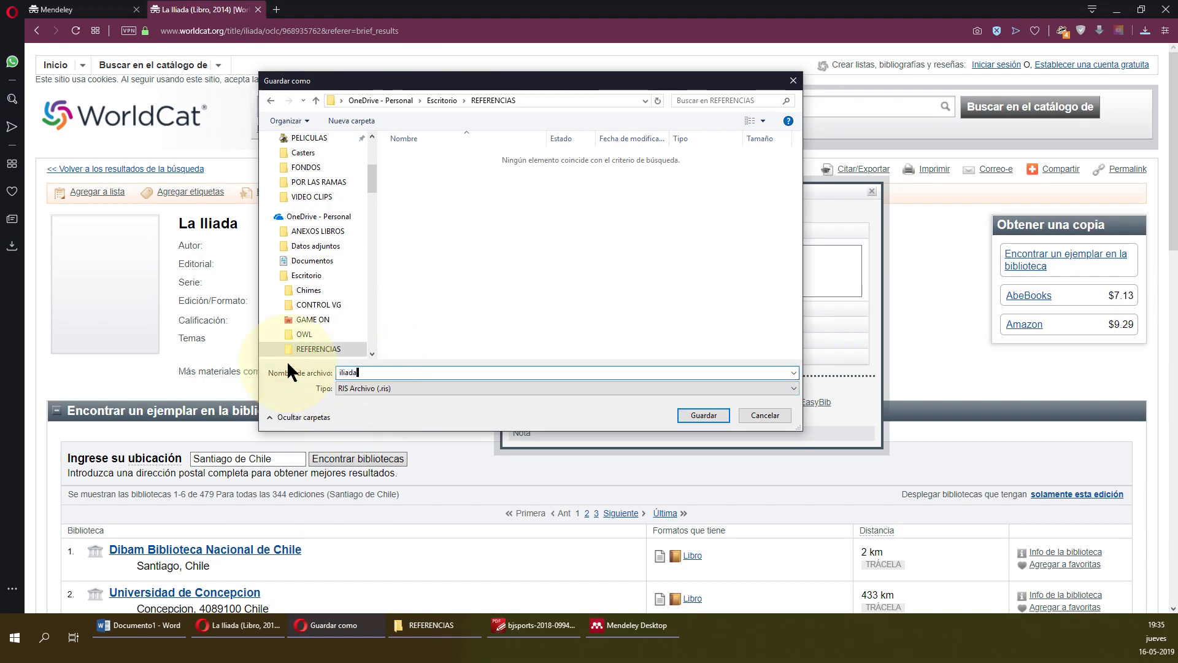
pyautogui.press('Return')
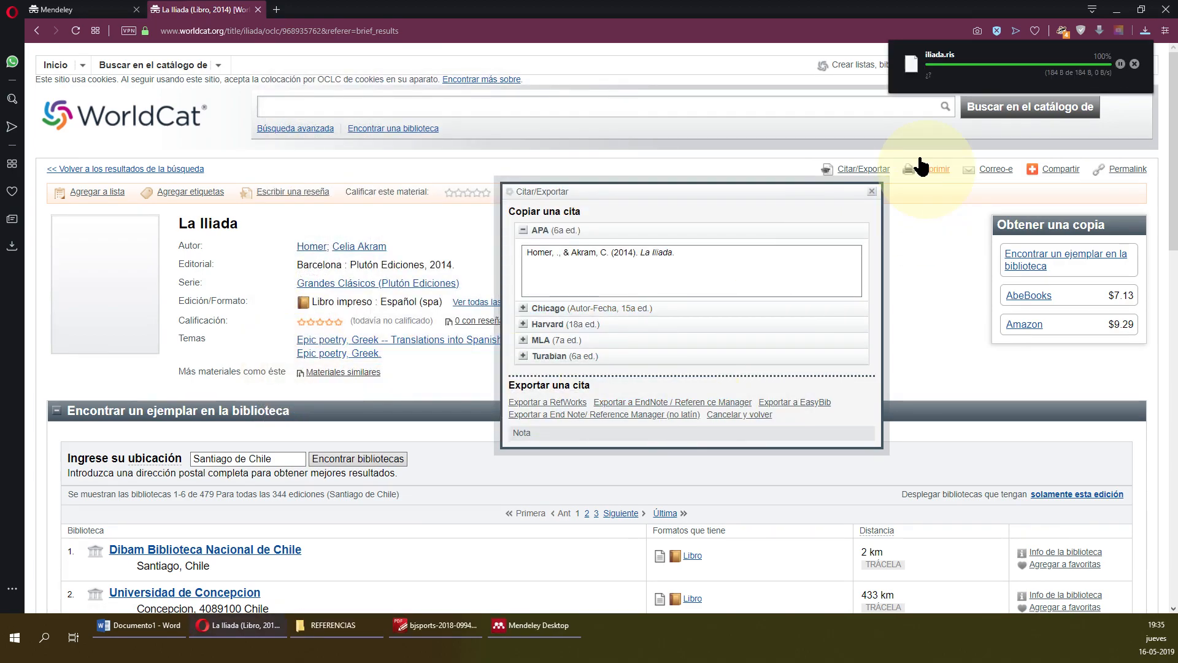
# Drag iliada.ris from REFERENCIAS into Mendeley, adding La Iliada (Book, 2014) as a fourth entry.
pyautogui.click(340, 627)
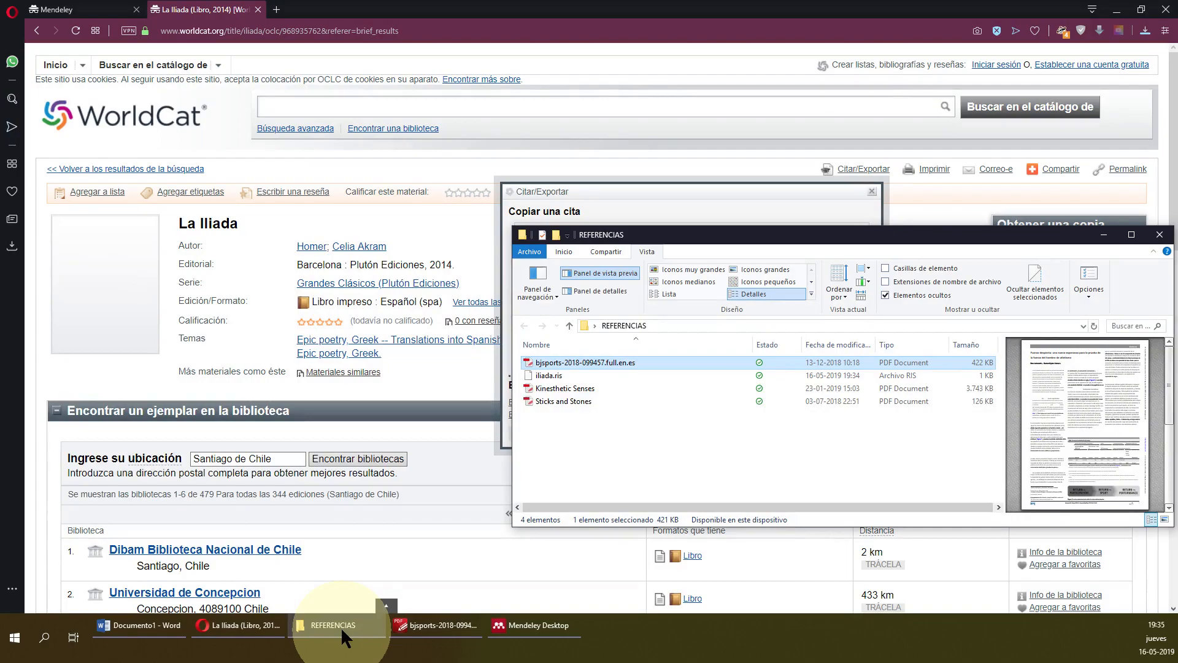
pyautogui.click(572, 375)
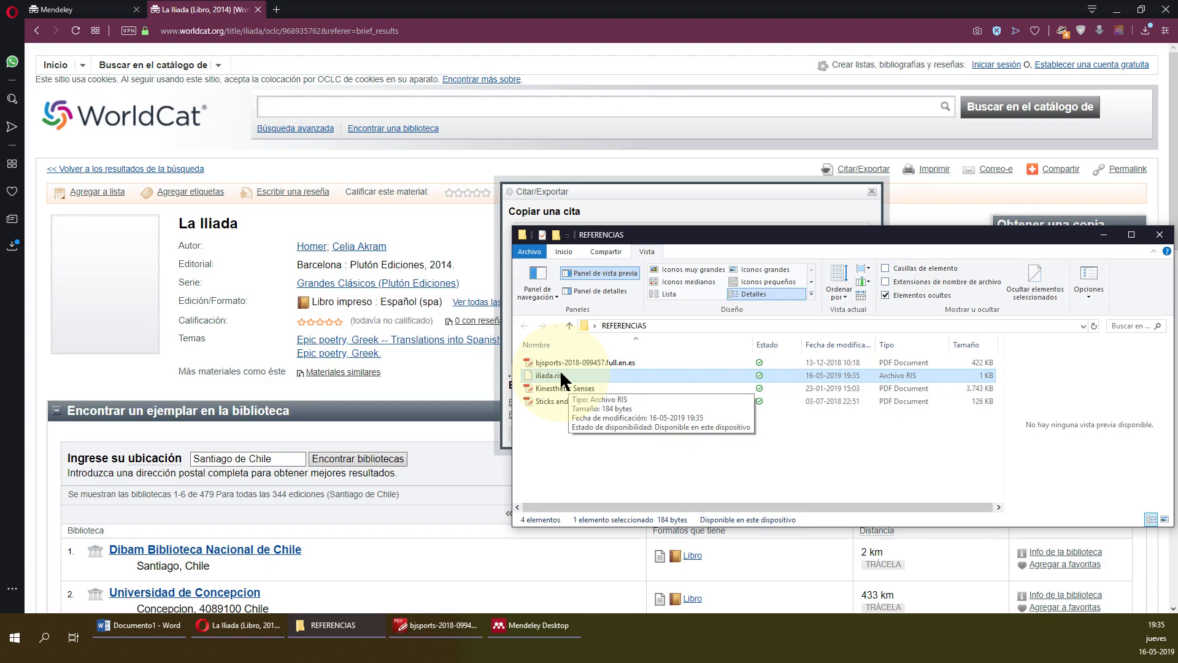
pyautogui.click(539, 626)
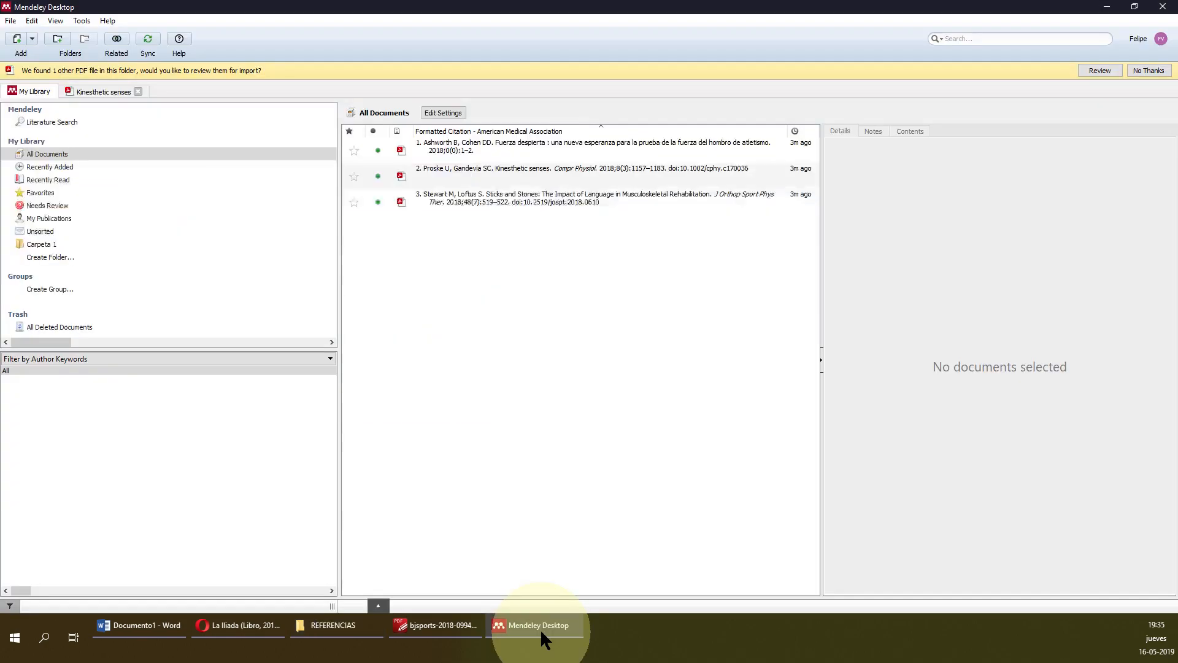
pyautogui.click(313, 623)
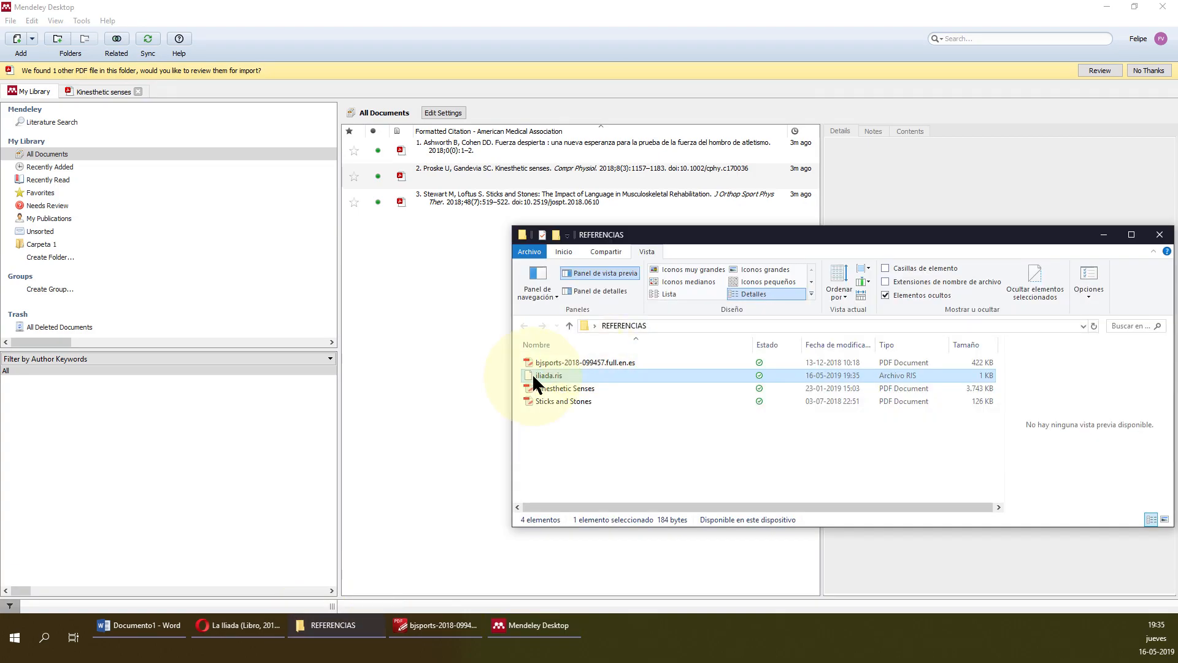
pyautogui.moveTo(532, 373); pyautogui.dragTo(417, 250)
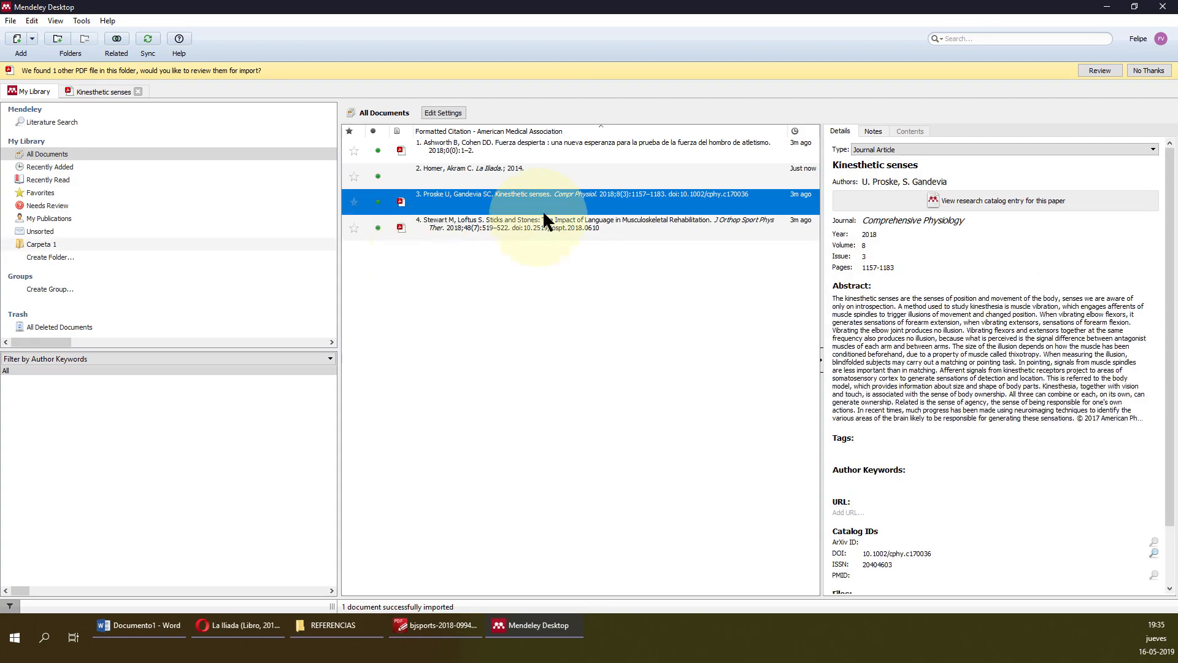
pyautogui.click(546, 168)
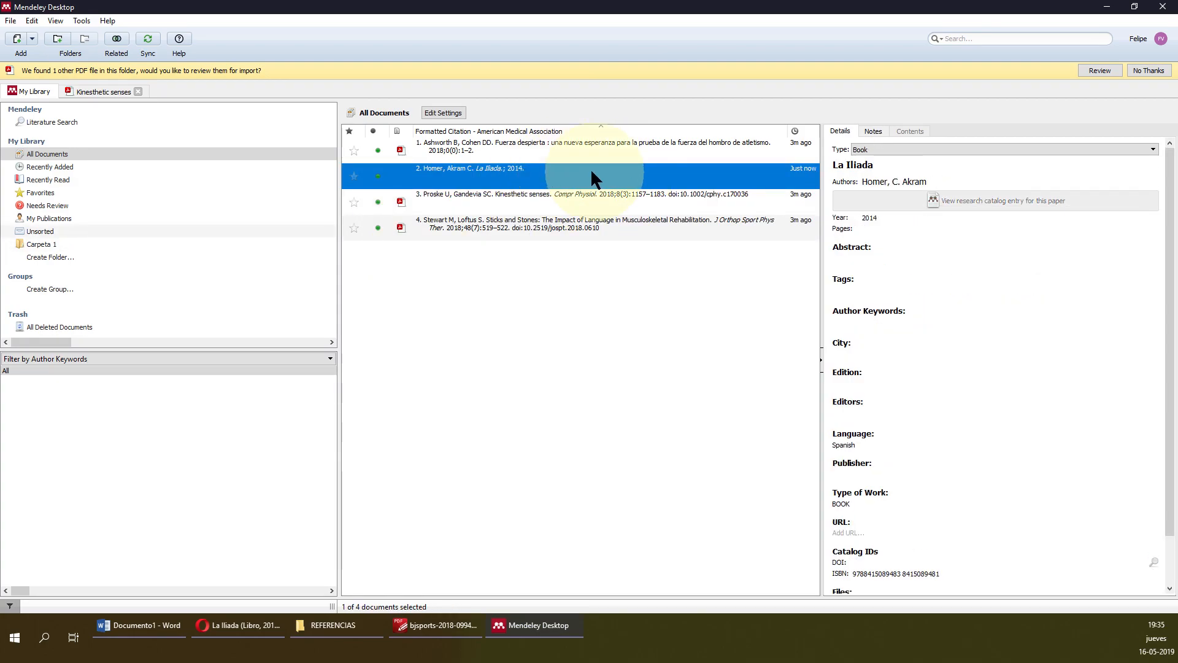
pyautogui.scroll(-2, 900, 492)
pyautogui.scroll(2, 921, 476)
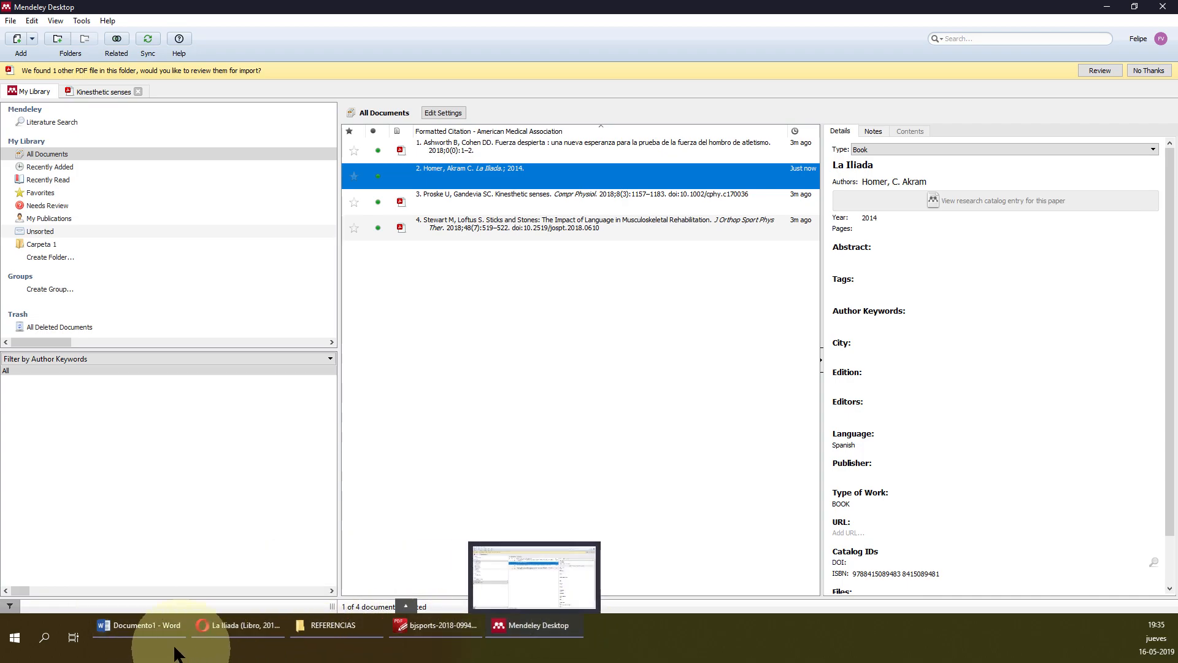
pyautogui.click(247, 627)
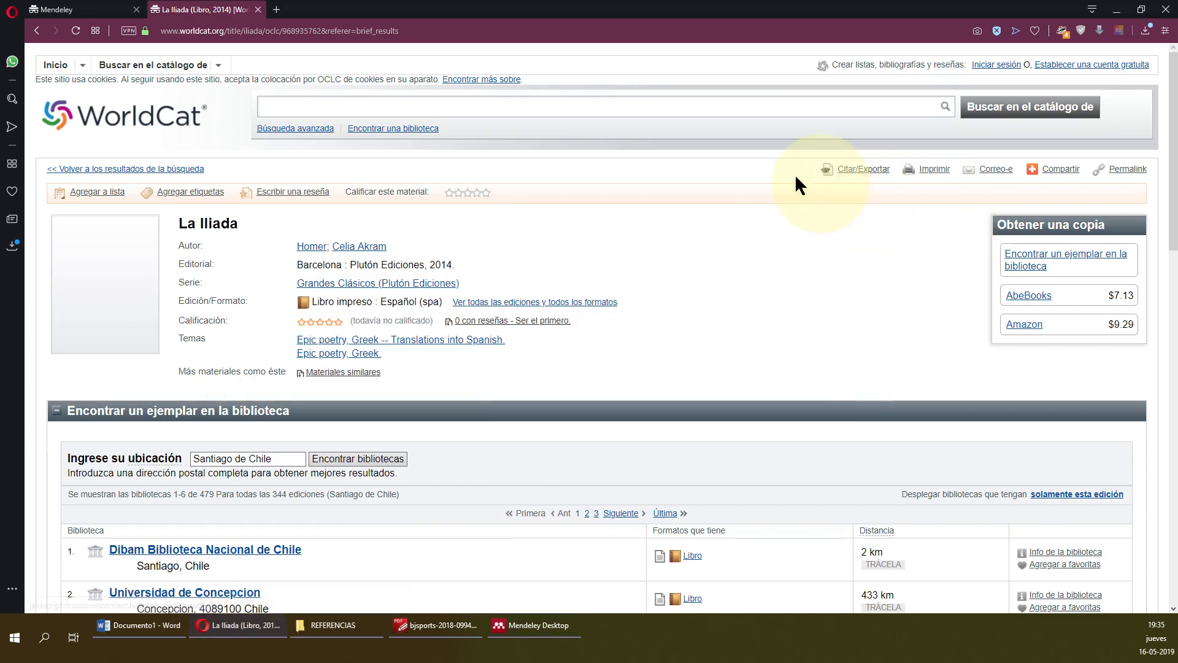
# Search WorldCat for 'anatomia moore' and open Anatomía con orientación clínica, 8ª ed, 2017.
pyautogui.click(871, 191)
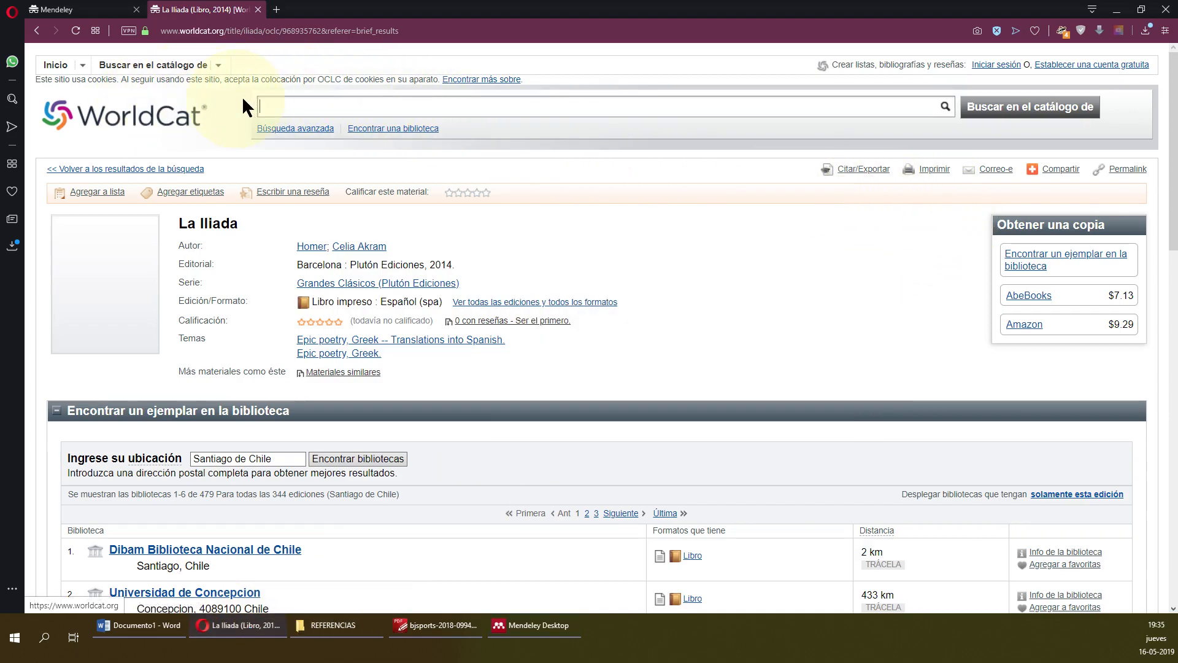
pyautogui.click(373, 105)
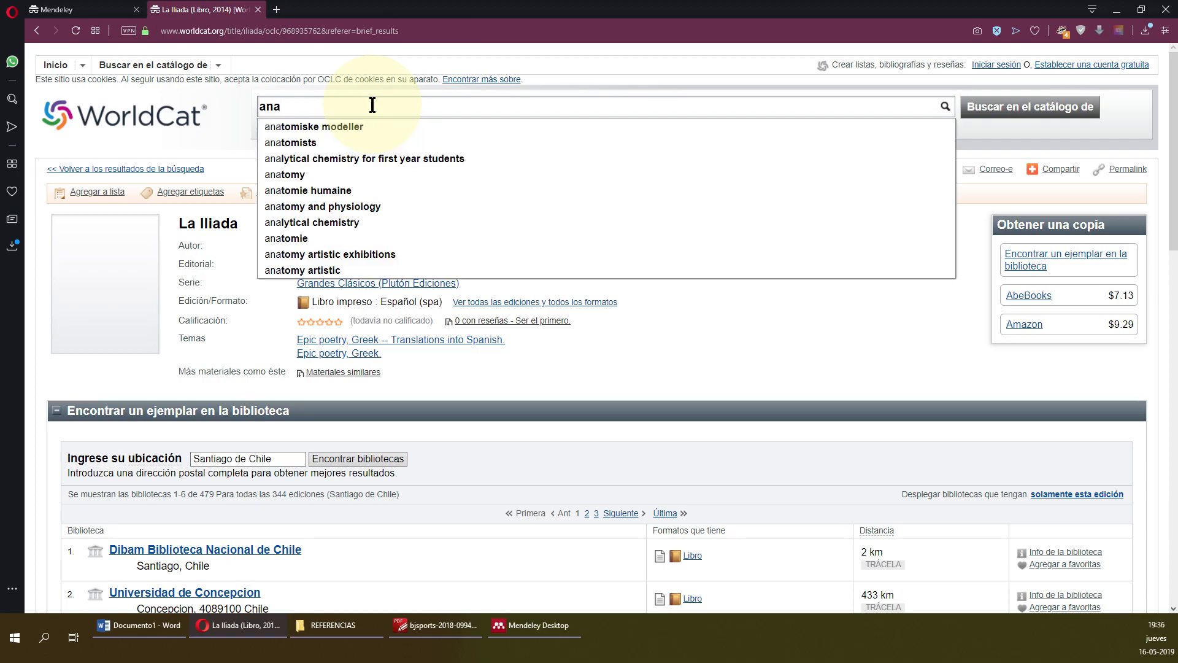
pyautogui.write('moore')
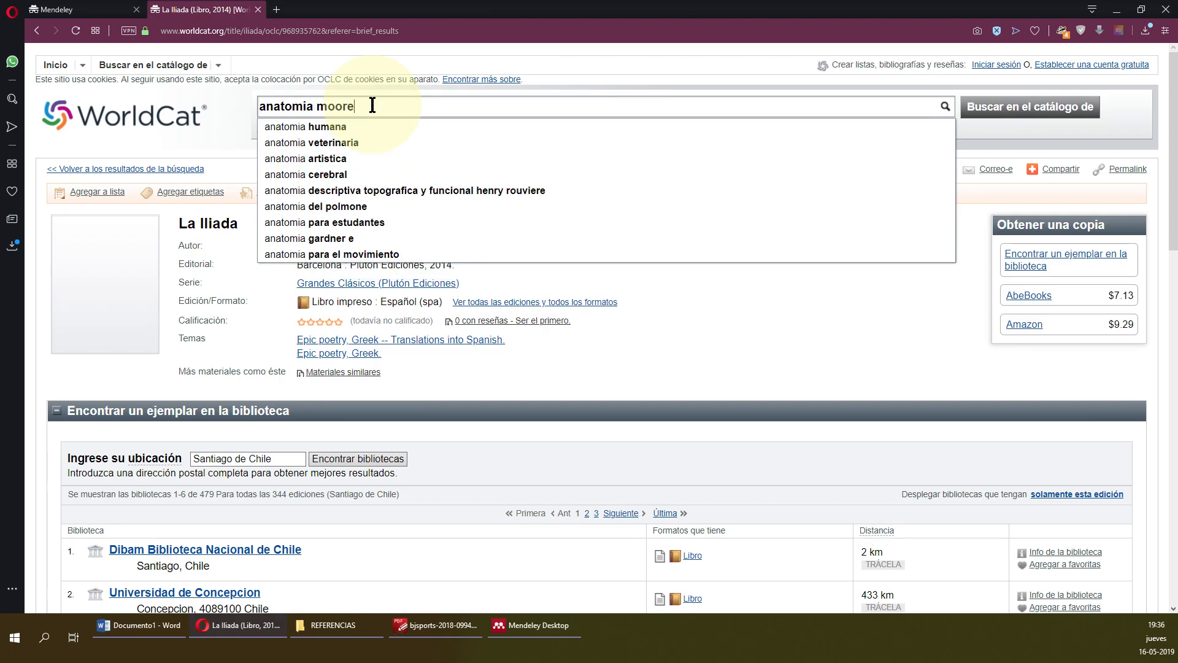
pyautogui.press('Return')
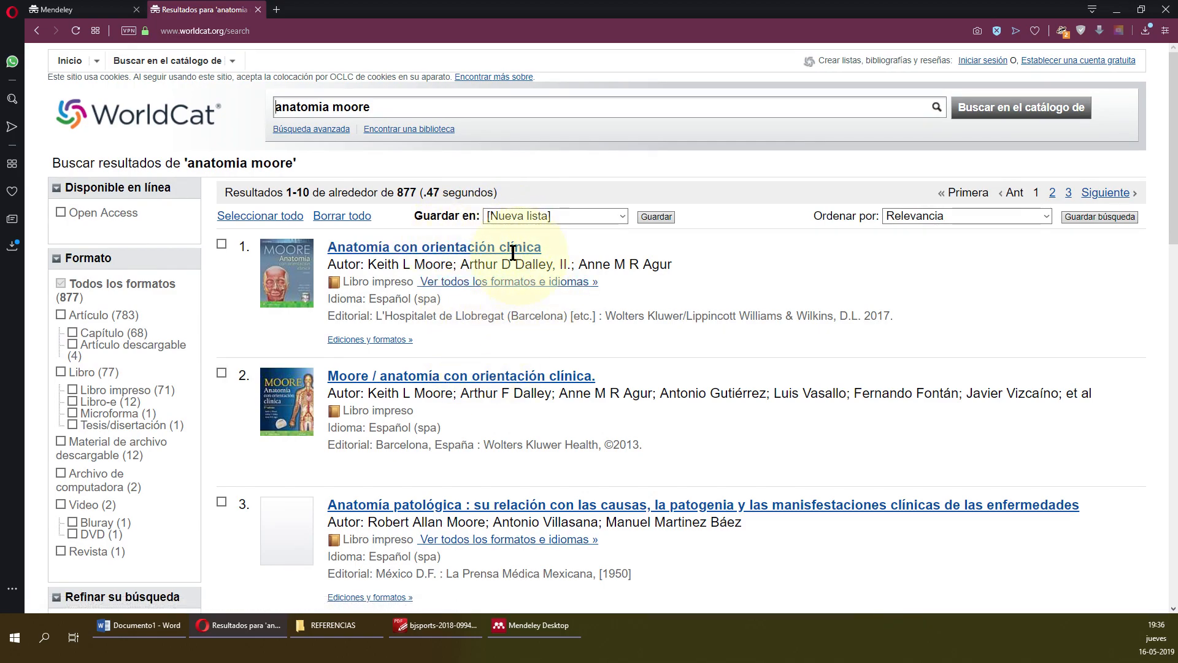
pyautogui.click(458, 283)
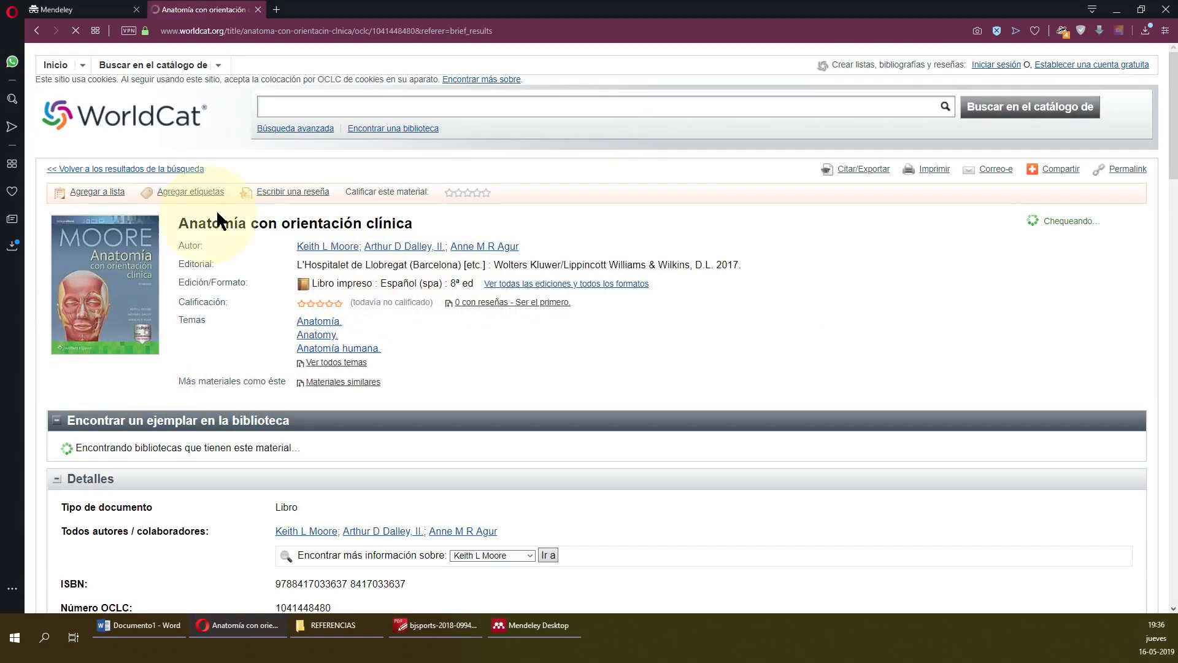
# Export the Moore book's record for reference managers and save it as moore.ris.
pyautogui.click(877, 174)
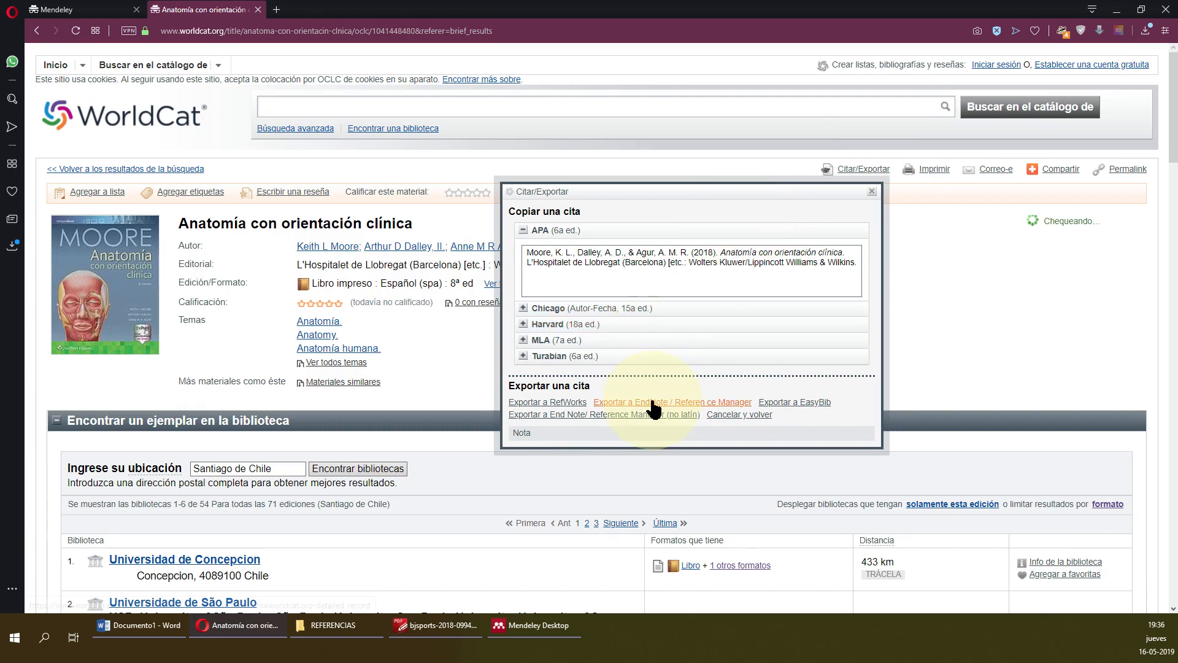
pyautogui.click(653, 402)
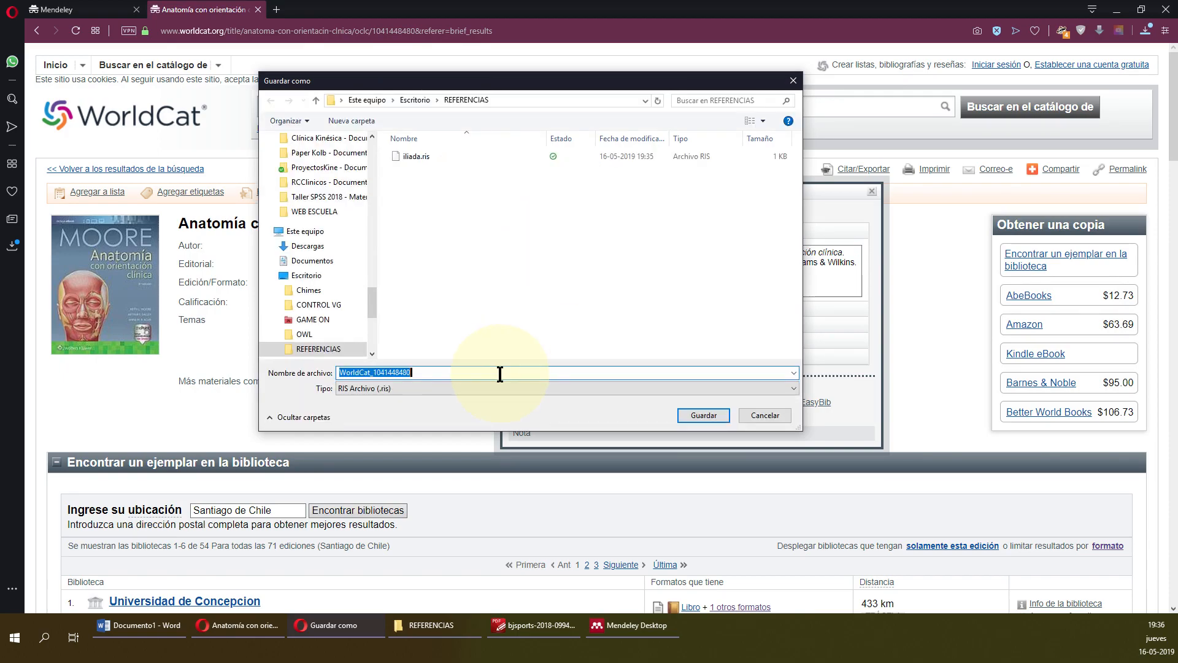
pyautogui.write('m')
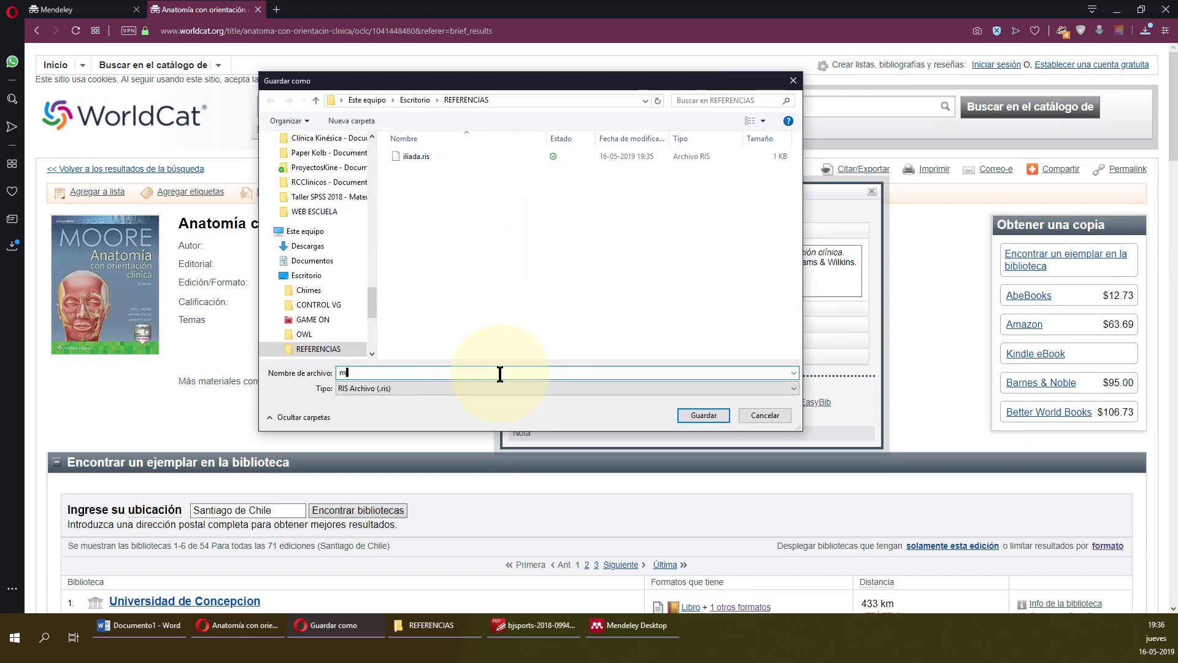
pyautogui.write('oore')
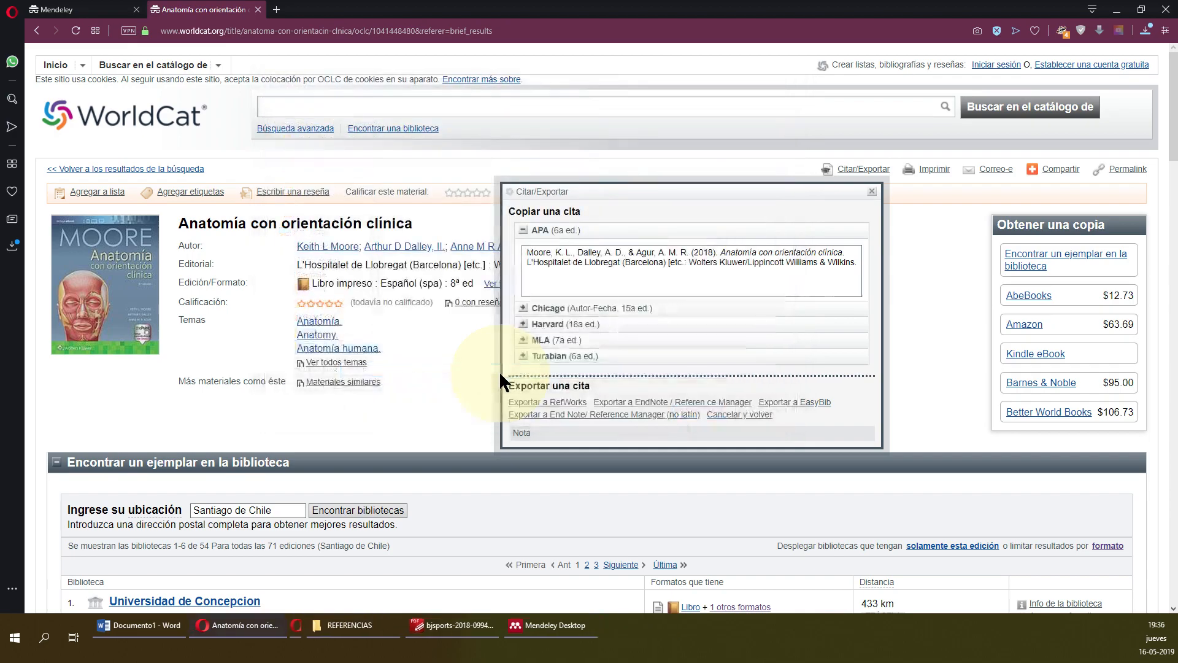
pyautogui.press('Return')
# Import moore.ris into Mendeley and check its title's garbled accents.
pyautogui.click(336, 627)
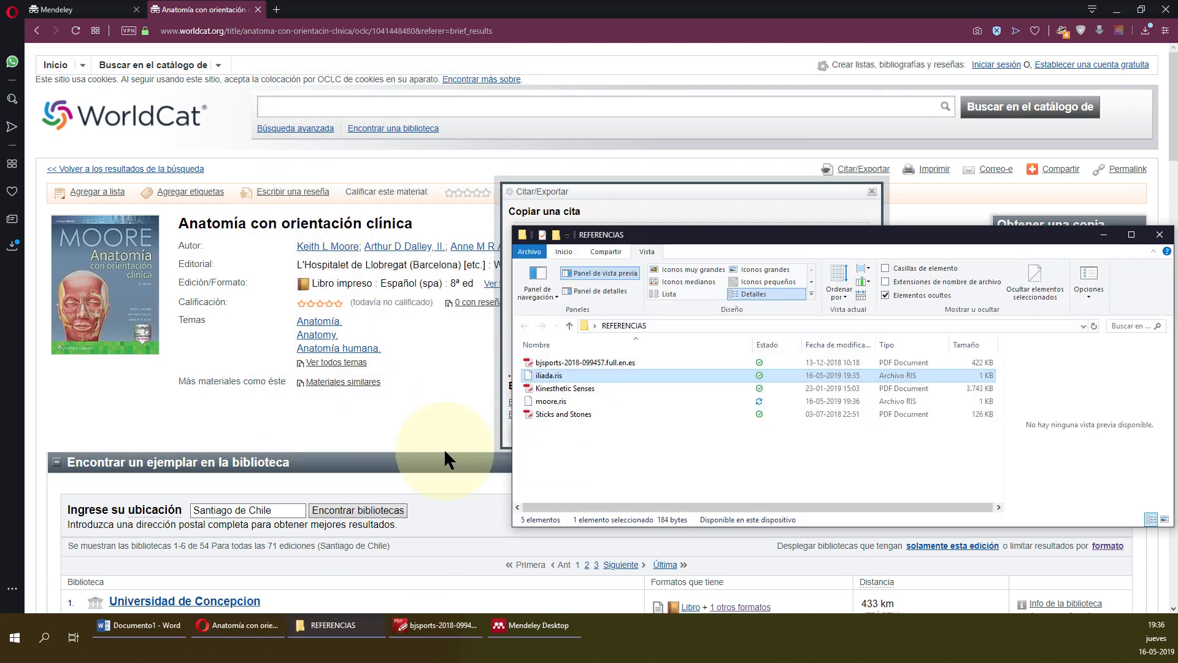
pyautogui.click(565, 399)
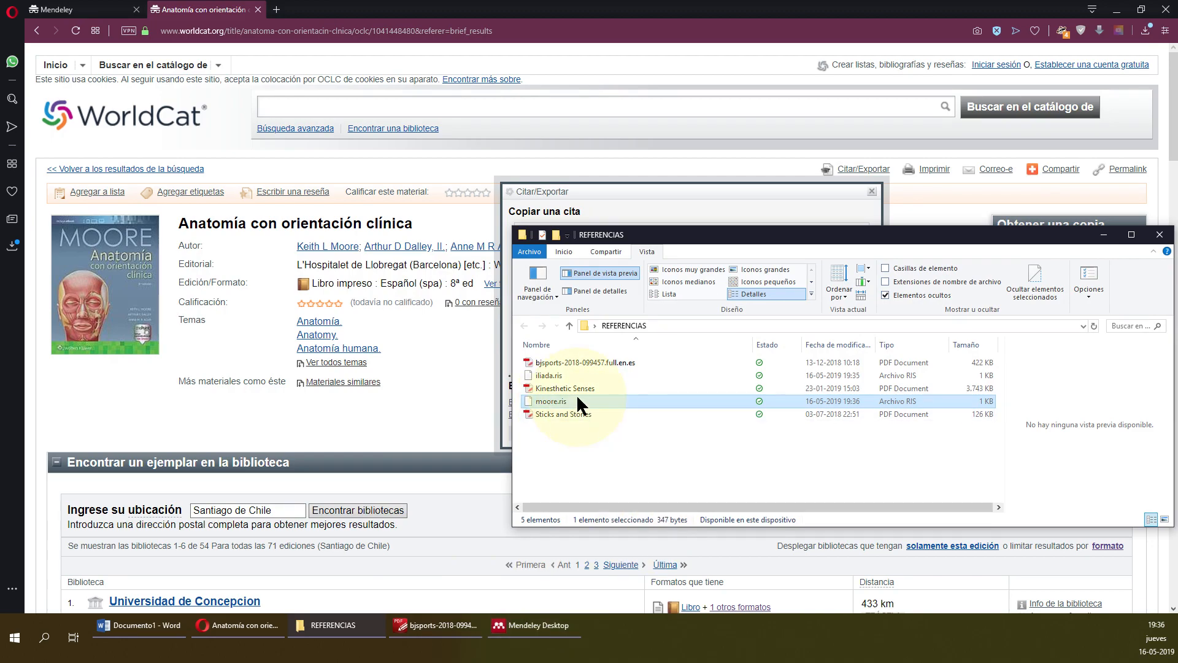
pyautogui.moveTo(576, 398); pyautogui.dragTo(544, 340)
pyautogui.click(486, 195)
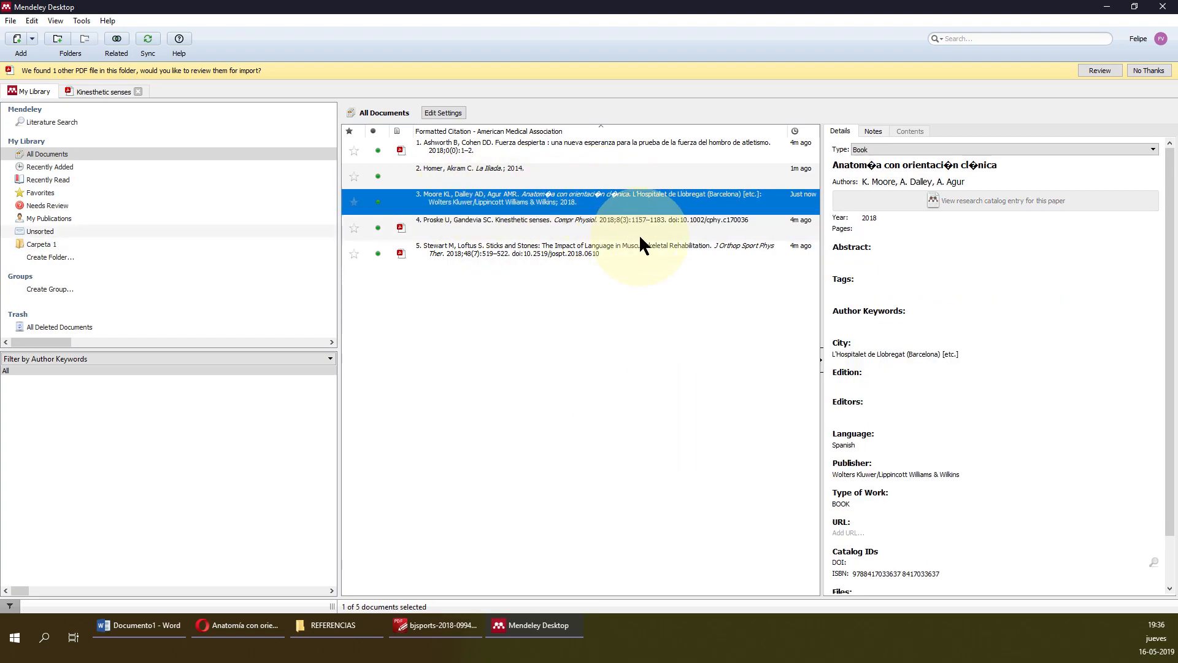
pyautogui.moveTo(1012, 167); pyautogui.dragTo(827, 158)
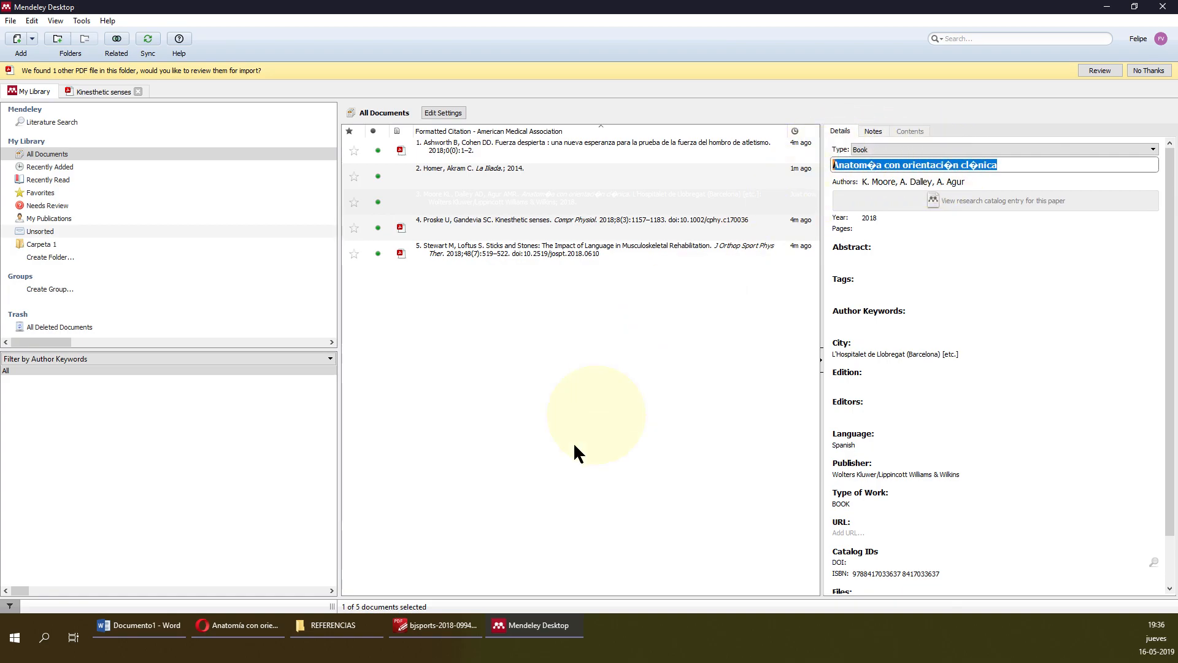
pyautogui.click(277, 625)
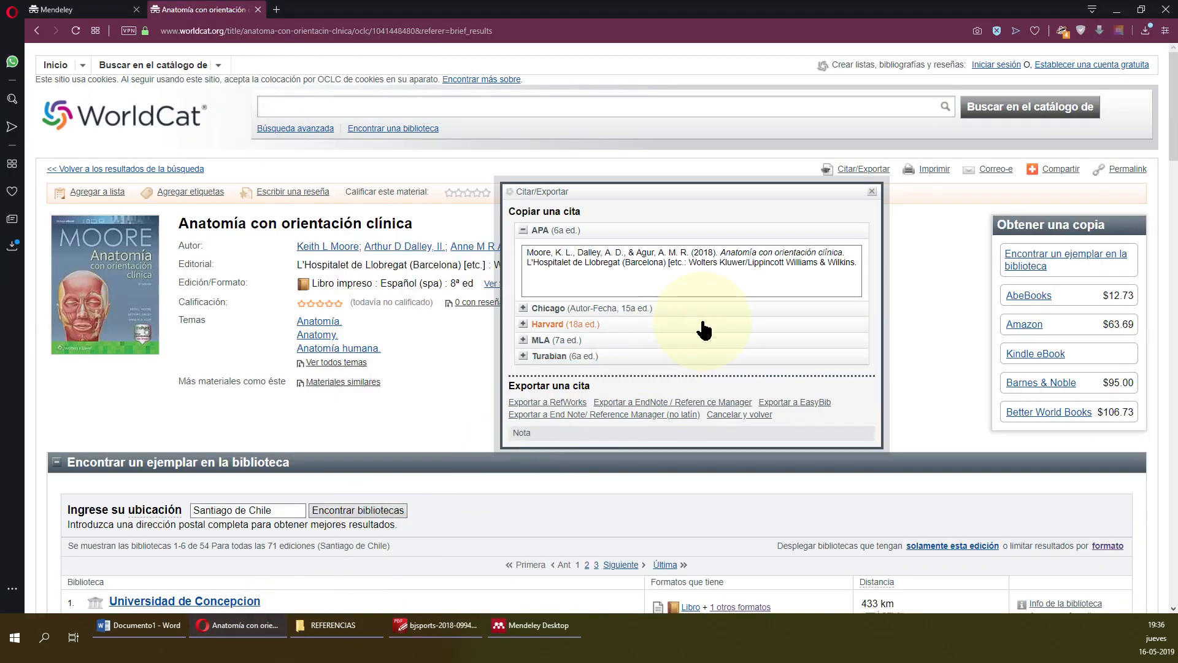
# Export the Moore RIS again under its default name and import it into Mendeley.
pyautogui.click(651, 412)
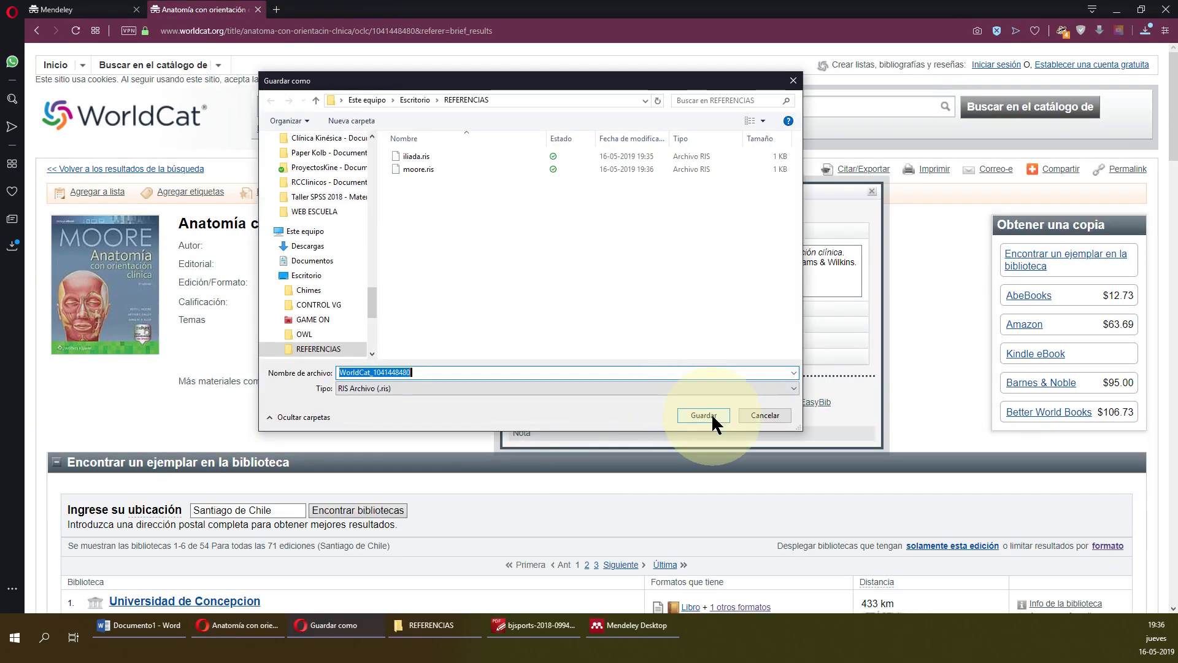
pyautogui.click(703, 416)
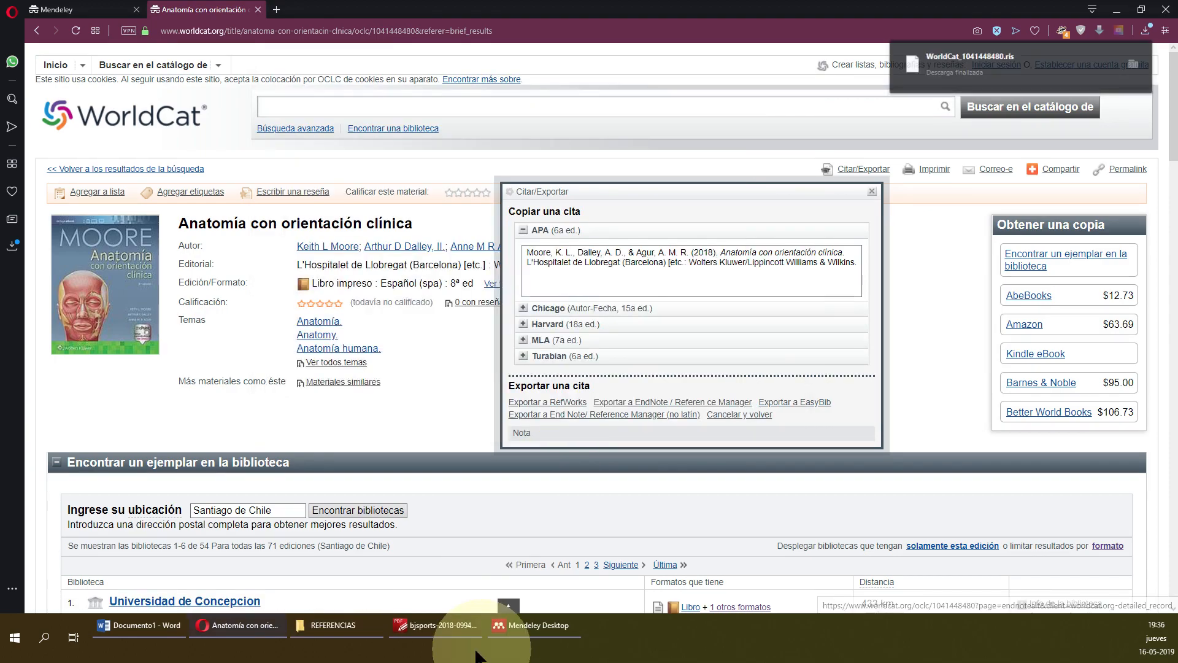
pyautogui.click(344, 633)
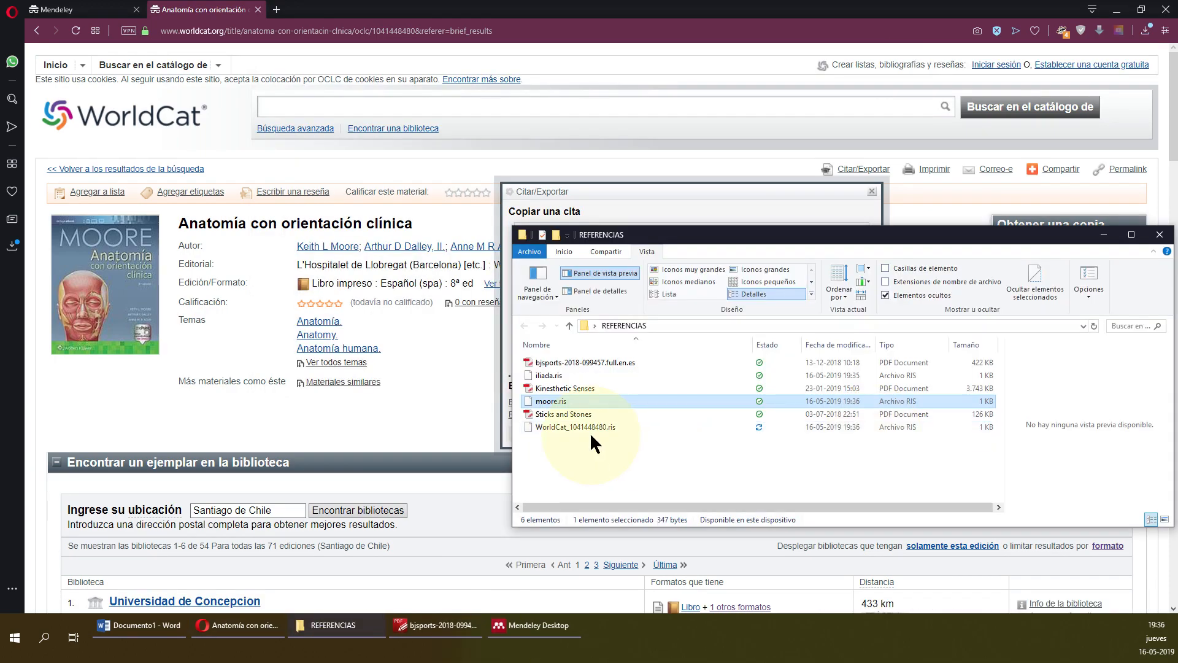
pyautogui.moveTo(590, 432); pyautogui.dragTo(528, 232)
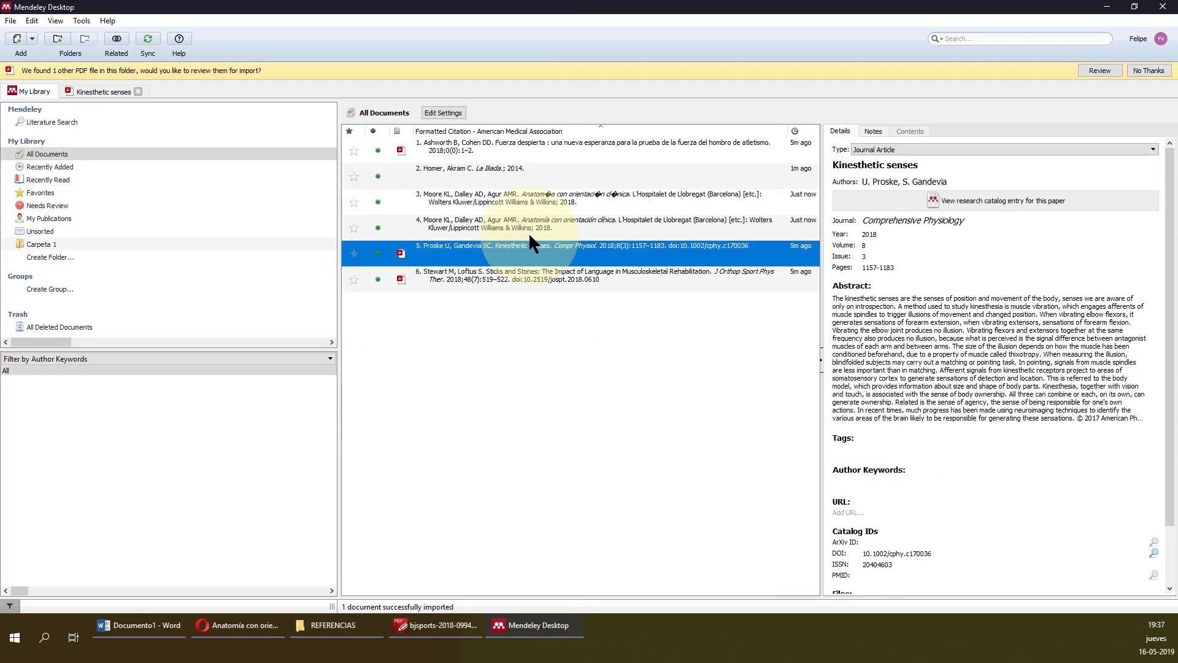
pyautogui.click(524, 197)
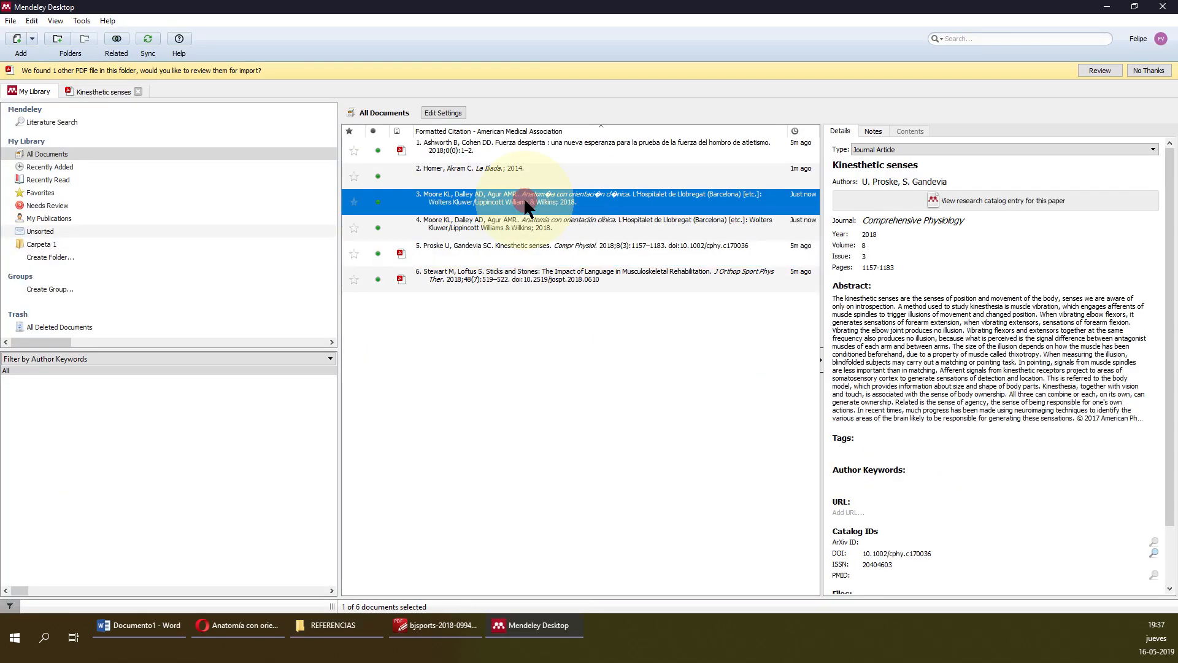
pyautogui.press('Down')
# Delete the garbled Moore duplicate, keeping the correctly accented entry, and return to Word.
pyautogui.click(659, 189)
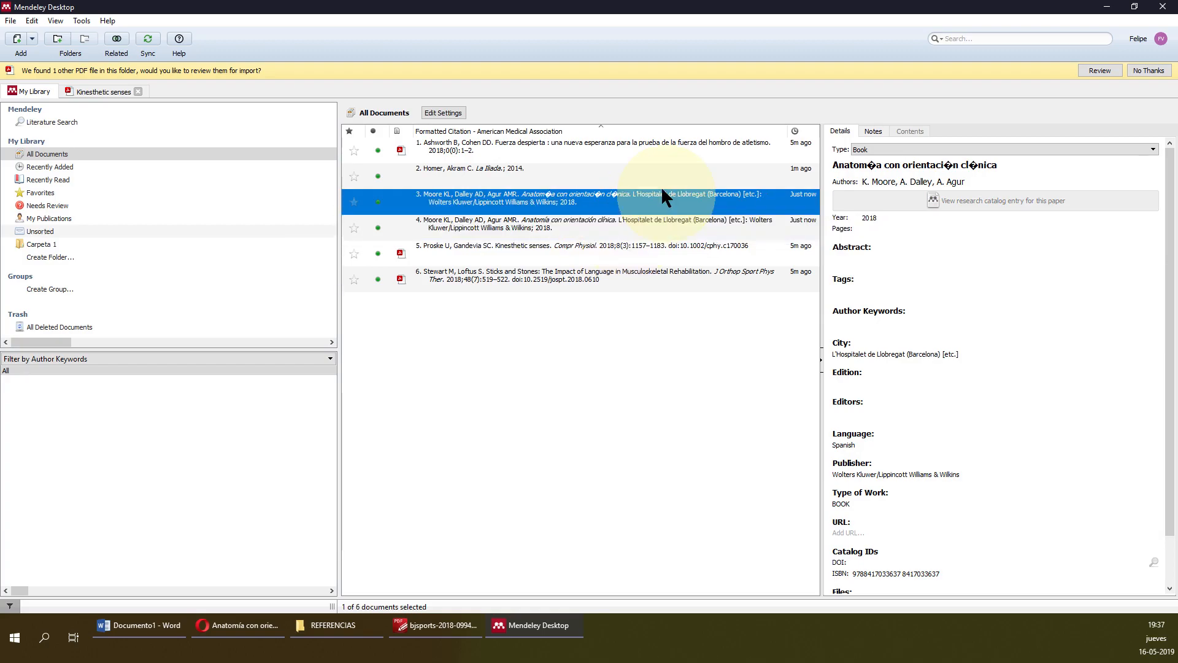
pyautogui.press('Delete')
pyautogui.click(659, 190)
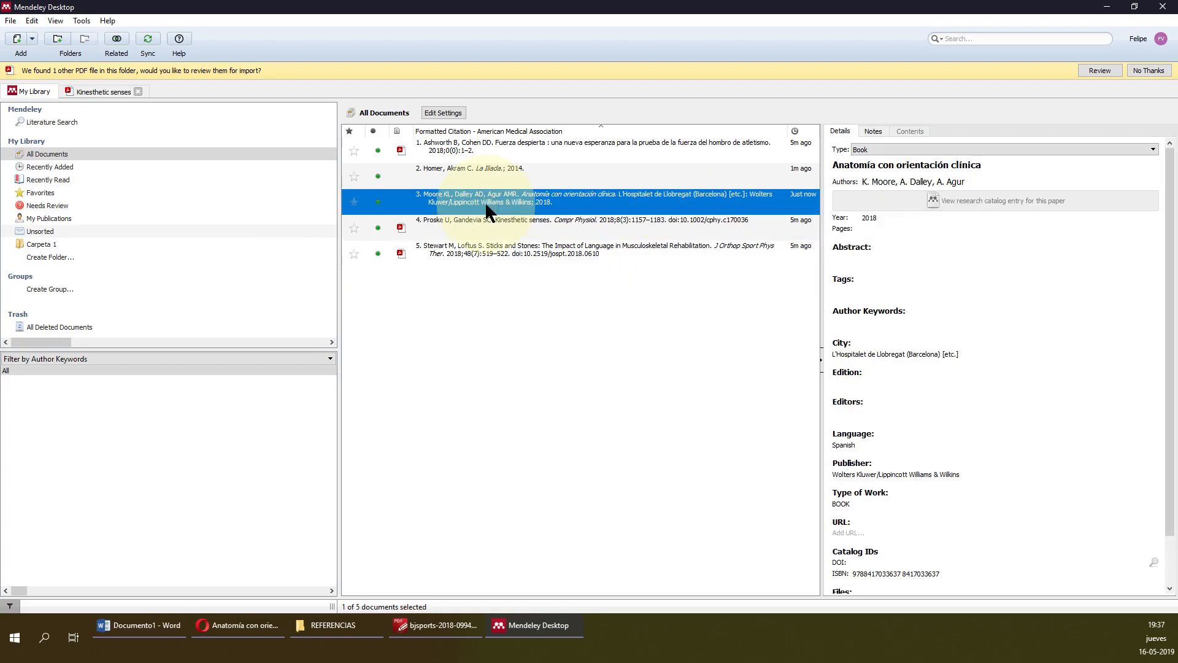
pyautogui.click(164, 621)
pyautogui.click(688, 168)
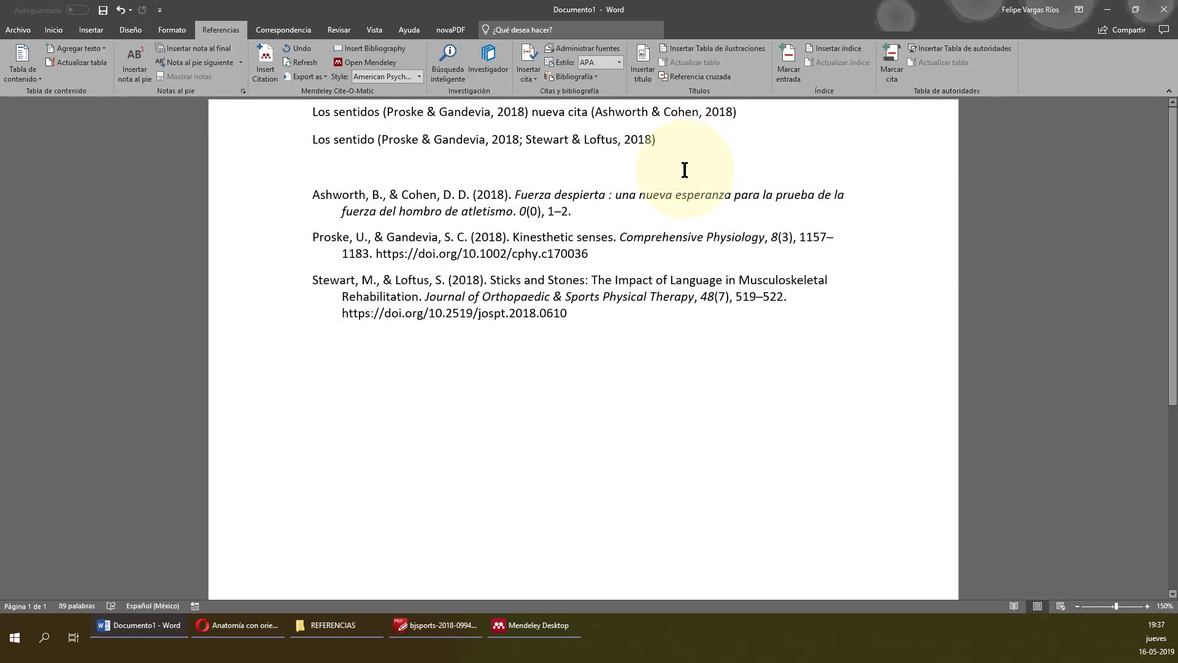
# Append 'según moore' and cite Anatomía con orientación clínica via Mendeley Insert Citation.
pyautogui.write('s')
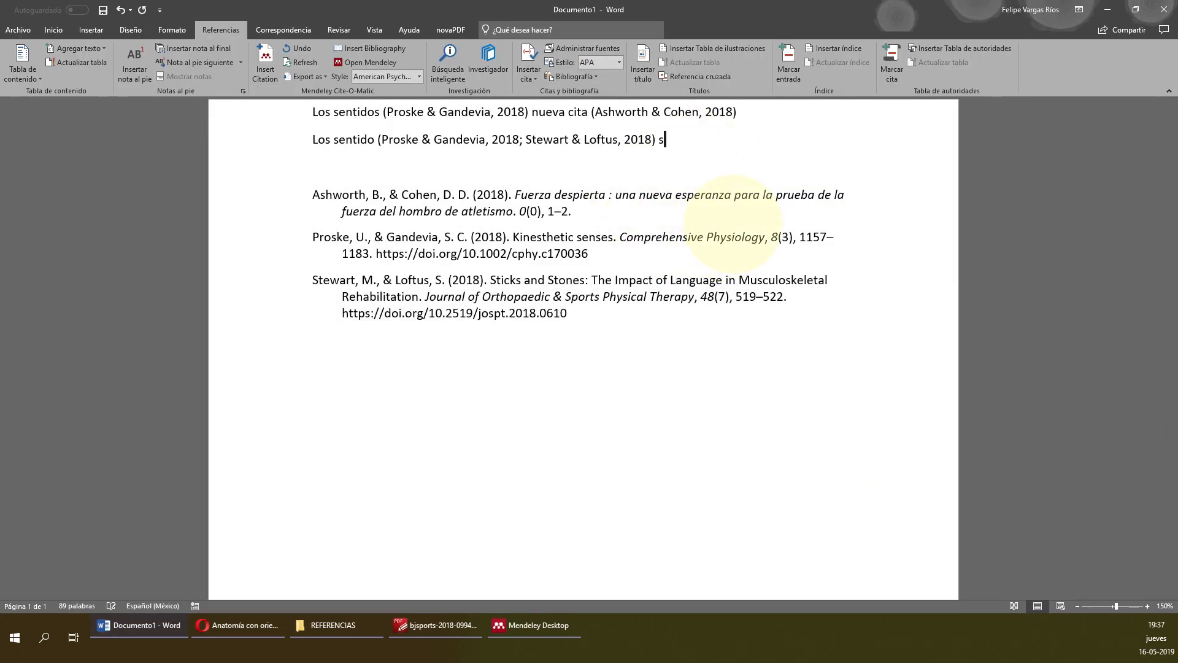
pyautogui.write('egún momo')
pyautogui.press('BackSpace')
pyautogui.press('BackSpace')
pyautogui.write('ore')
pyautogui.hotkey('alt', 'm')
pyautogui.write('mo')
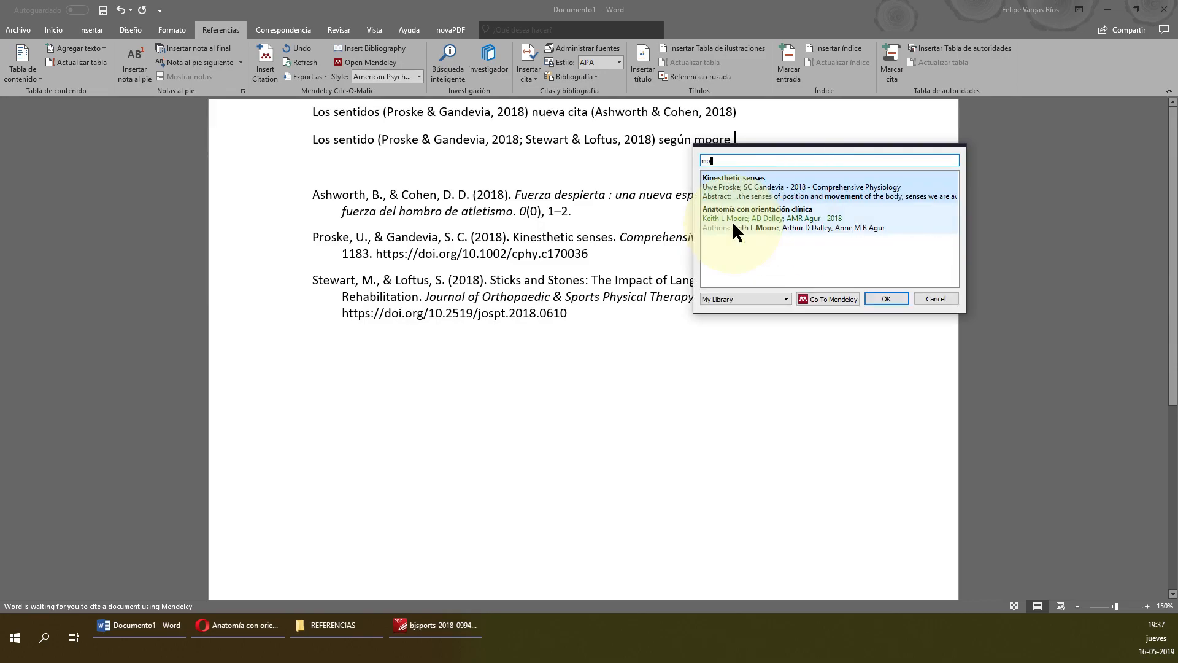
pyautogui.click(731, 221)
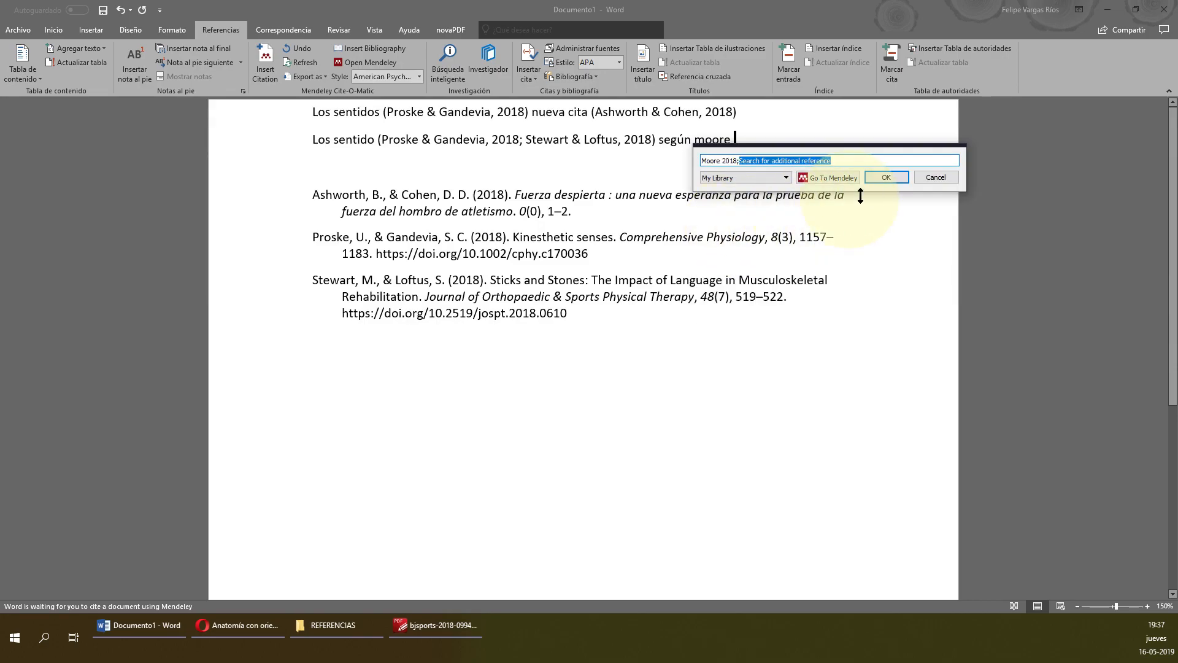
pyautogui.click(894, 177)
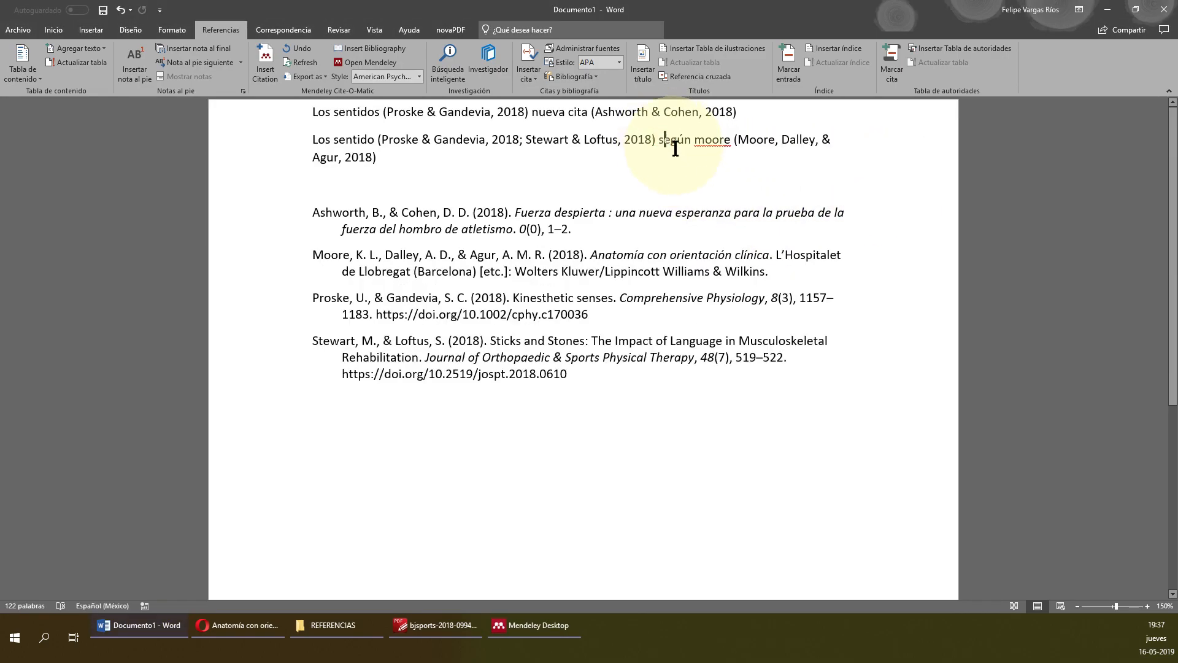
# Capitalise 'moore' to 'Moore' in the new sentence.
pyautogui.click(705, 140)
pyautogui.press('BackSpace')
pyautogui.write('M')
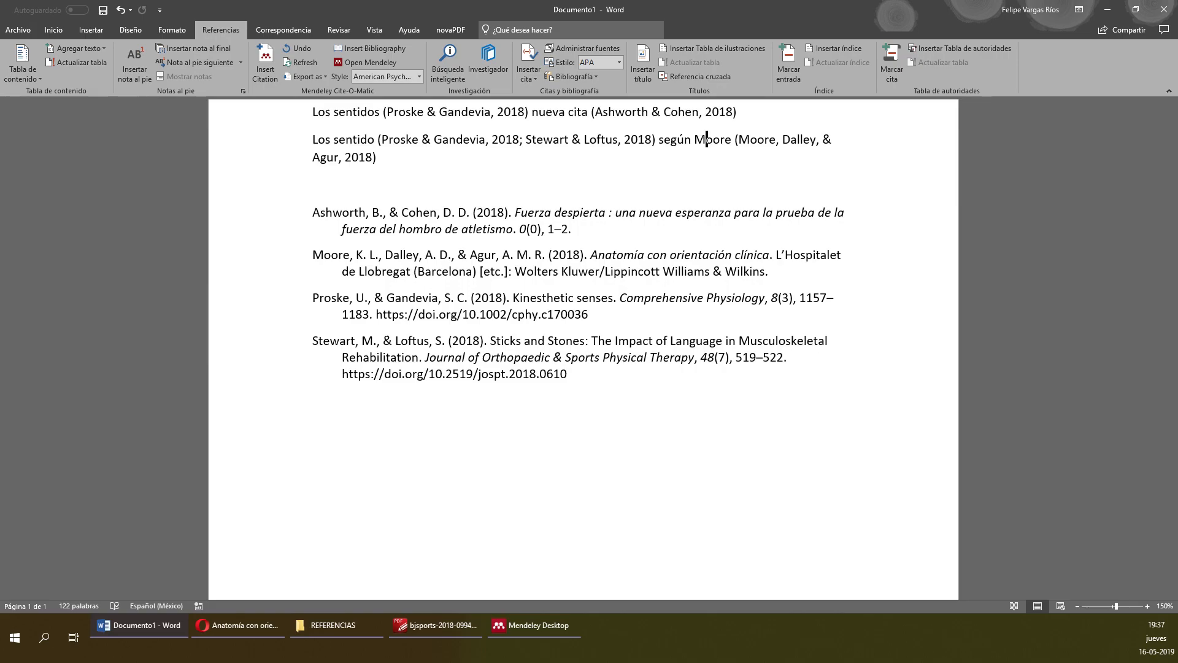
pyautogui.click(532, 485)
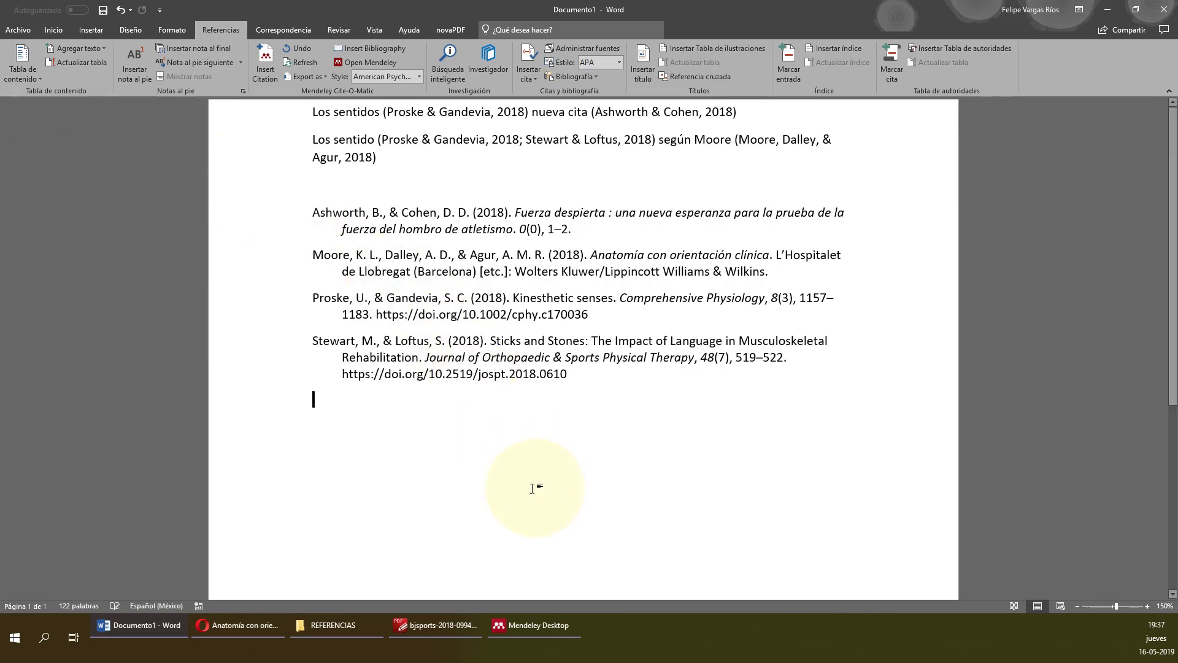